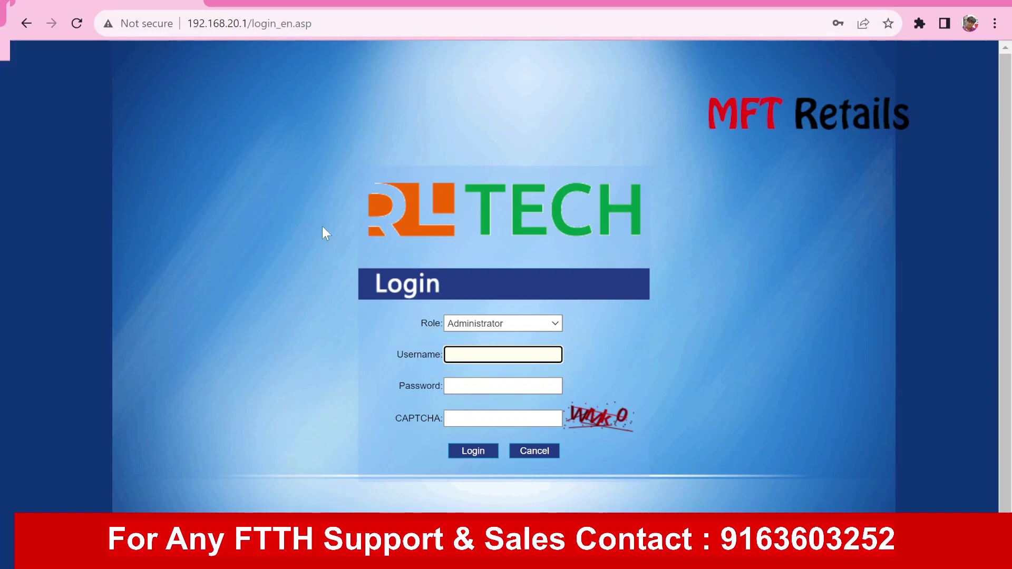
Enter the administrator username, password and CAPTCHA code, then submit the login
{"action": "type", "text": "admin"}
{"action": "key", "text": "Tab"}
{"action": "type", "text": "admin"}
{"action": "key", "text": "Tab"}
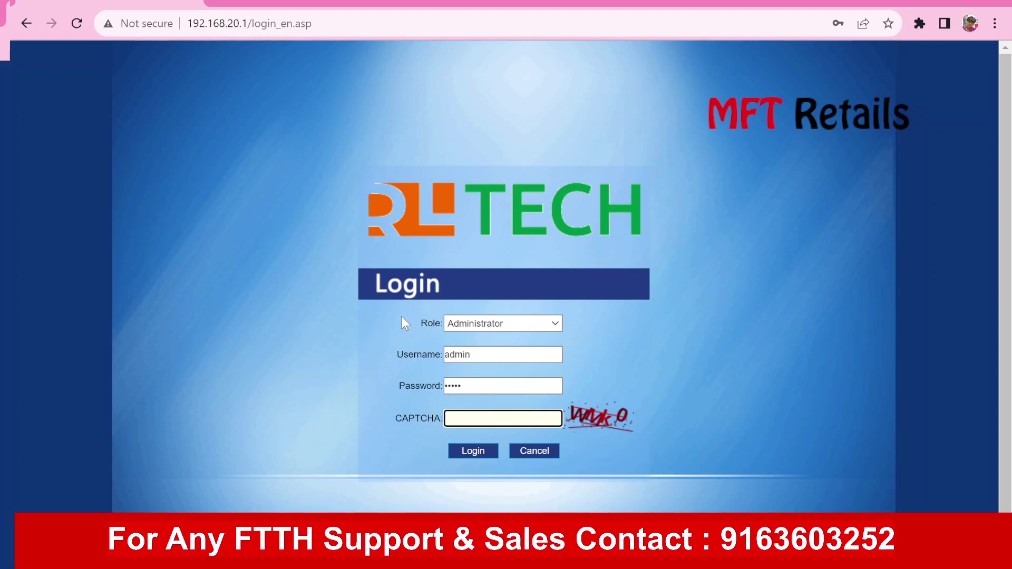
{"action": "type", "text": "W"}
{"action": "type", "text": "IV"}
{"action": "type", "text": "K"}
{"action": "key", "text": "BackSpace"}
{"action": "key", "text": "BackSpace"}
{"action": "key", "text": "BackSpace"}
{"action": "key", "text": "BackSpace"}
{"action": "type", "text": "WIVJ"}
{"action": "left_click", "coordinate": [484, 452]}
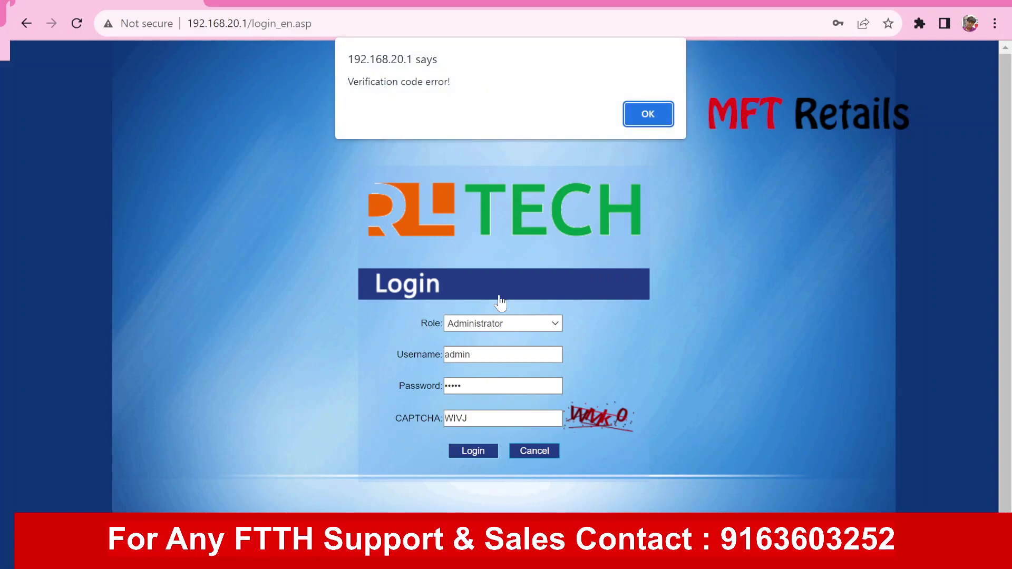
Dismiss the verification code error and log in again with the new CAPTCHA code
{"action": "left_click", "coordinate": [651, 114]}
{"action": "left_click", "coordinate": [482, 416]}
{"action": "type", "text": "cdPF"}
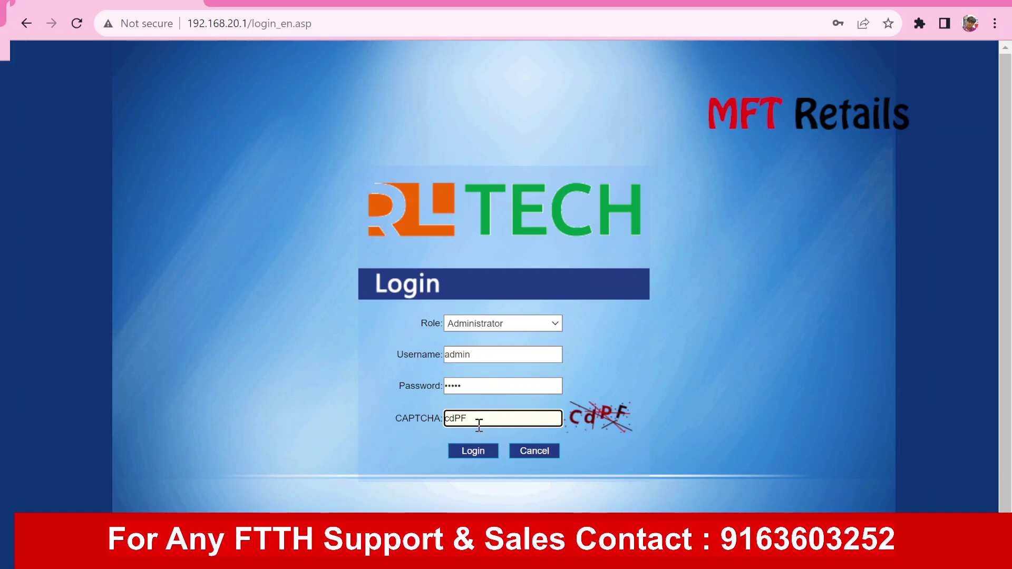
{"action": "left_click", "coordinate": [464, 452]}
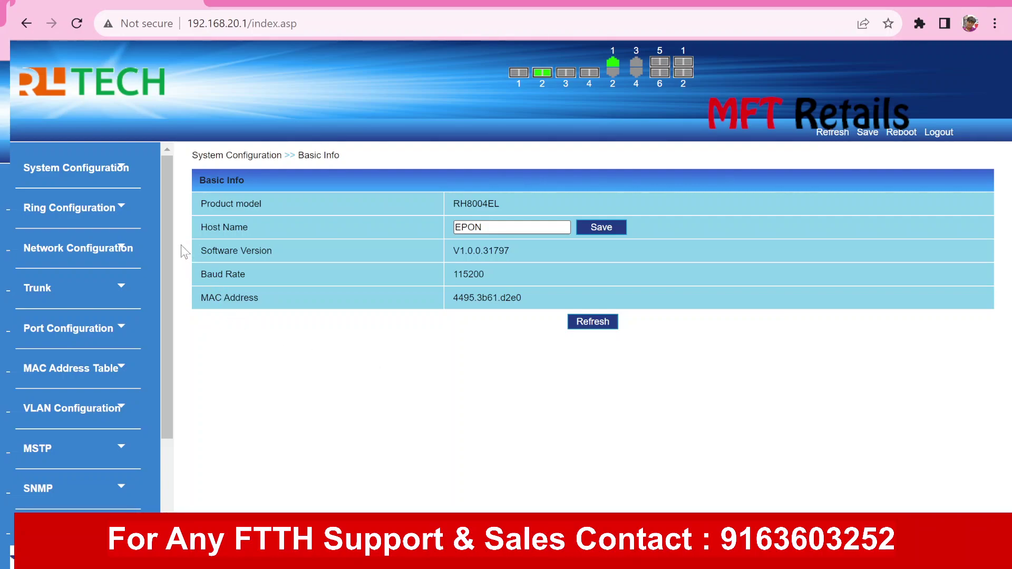
Review the Basic Info page: host name EPON, software V1.0.0.31797, baud rate 115200
{"action": "mouse_move", "coordinate": [173, 235]}
{"action": "left_mouse_down"}
{"action": "mouse_move", "coordinate": [183, 323]}
{"action": "mouse_move", "coordinate": [179, 227]}
{"action": "left_mouse_up"}
Open Port Configuration > Port Setting and tick port ge2 for editing
{"action": "left_click", "coordinate": [125, 331]}
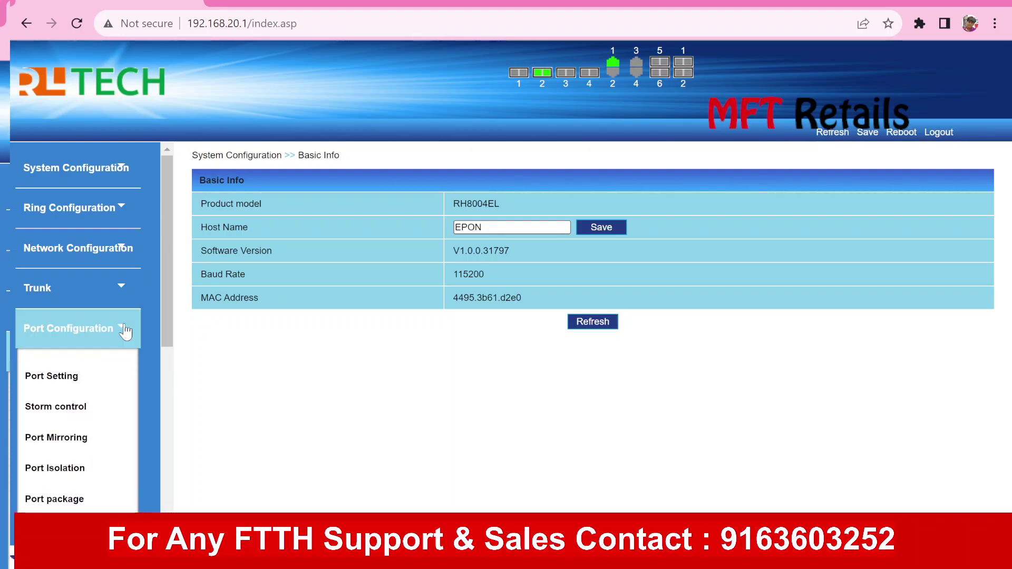
{"action": "left_click", "coordinate": [125, 330]}
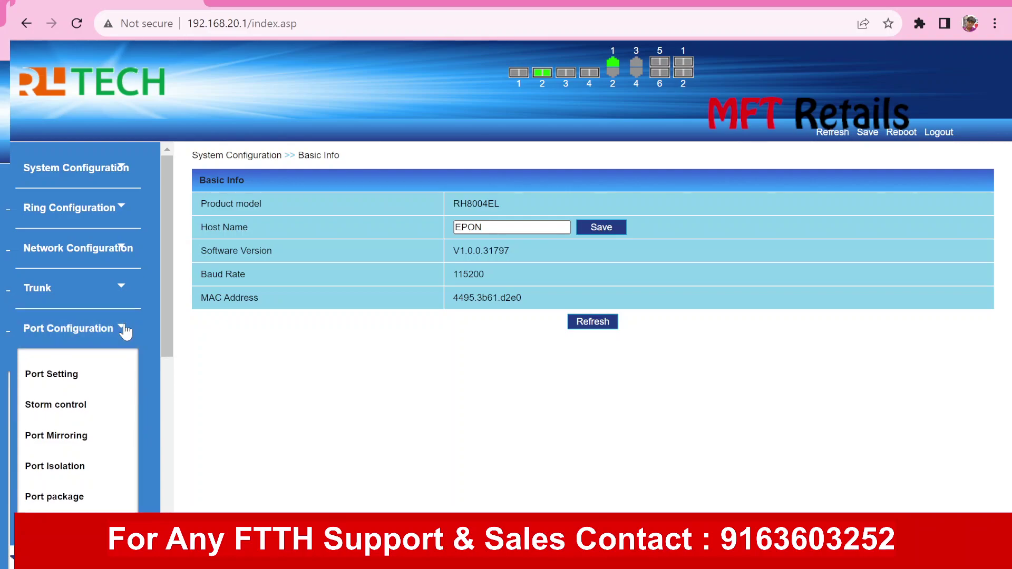
{"action": "left_click", "coordinate": [82, 330]}
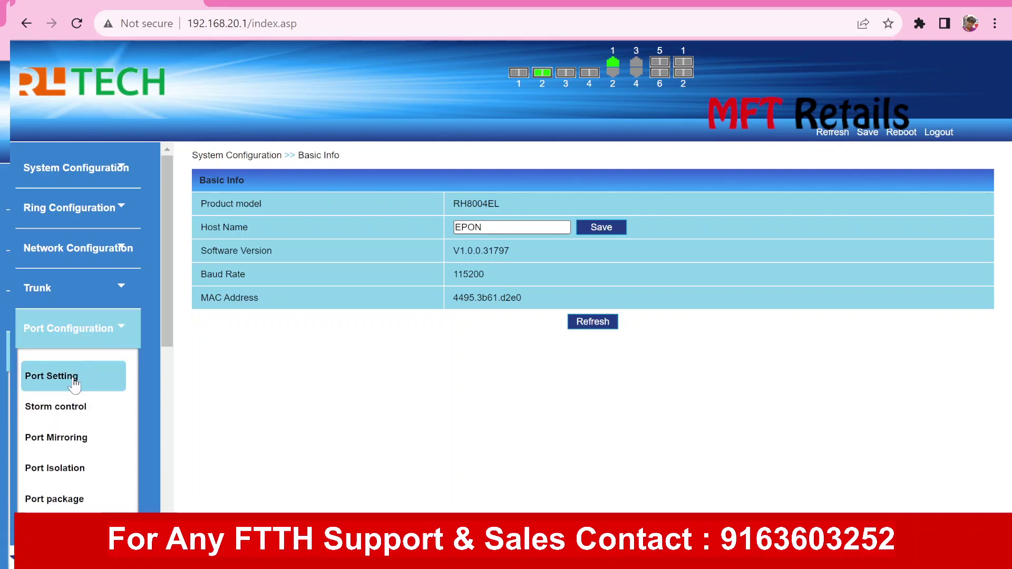
{"action": "left_click", "coordinate": [74, 384]}
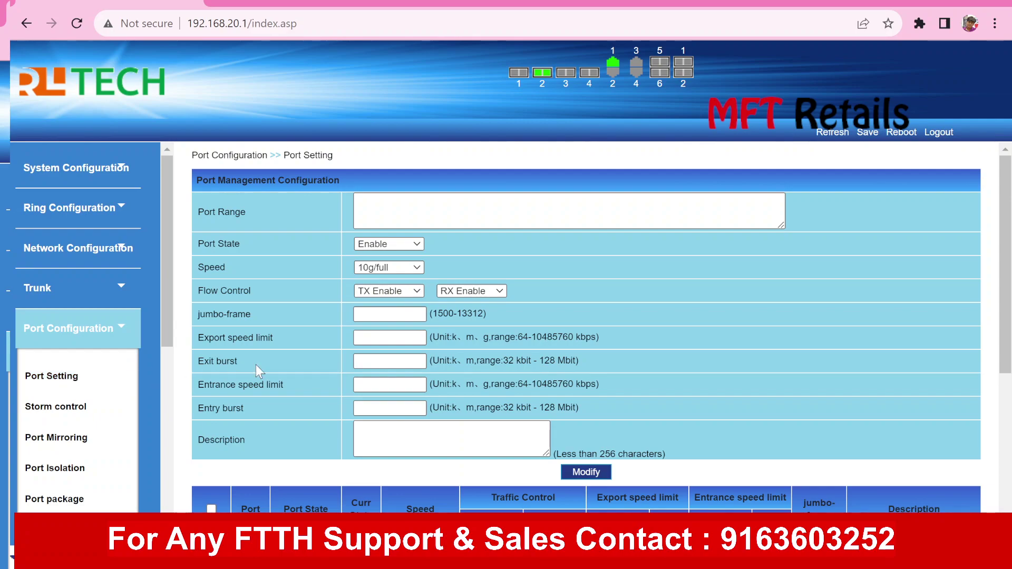
{"action": "scroll", "coordinate": [255, 364], "scroll_direction": "down", "scroll_amount": 5}
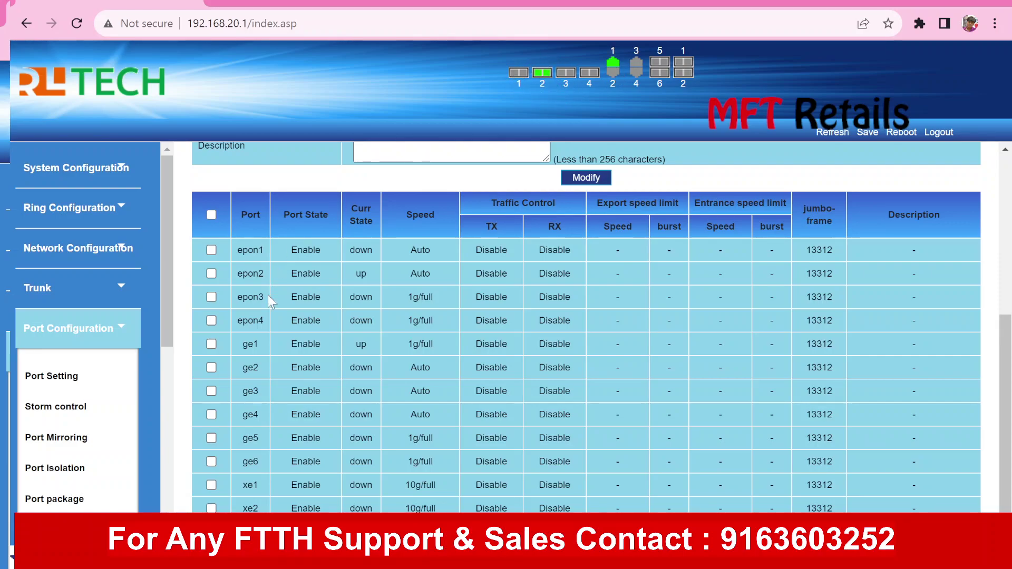
{"action": "left_click", "coordinate": [211, 368]}
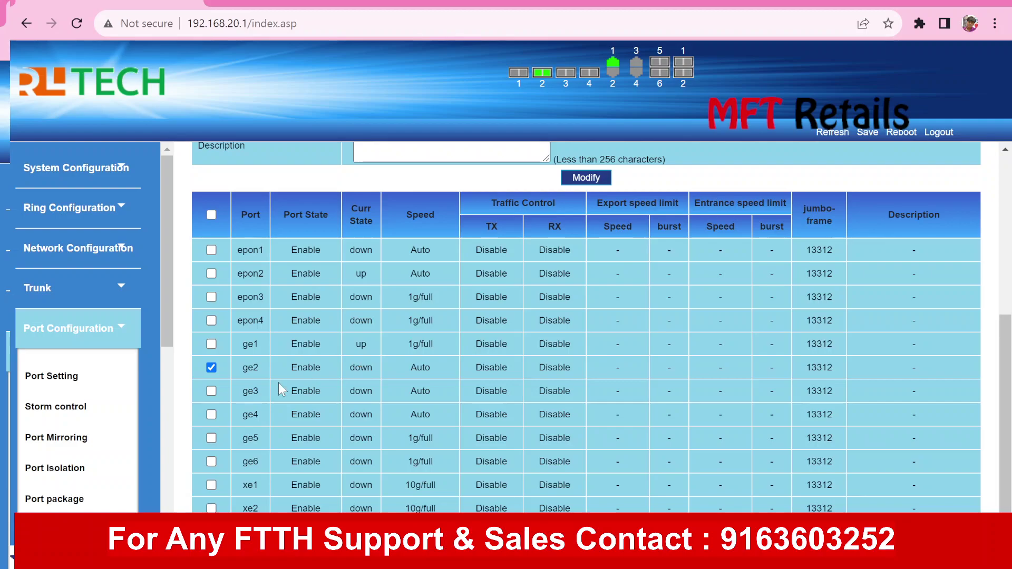
{"action": "left_click", "coordinate": [211, 368]}
{"action": "left_click", "coordinate": [211, 368]}
Set ge2's speed from Auto to 10g/full in the form without applying it
{"action": "scroll", "coordinate": [349, 371], "scroll_direction": "up", "scroll_amount": 6}
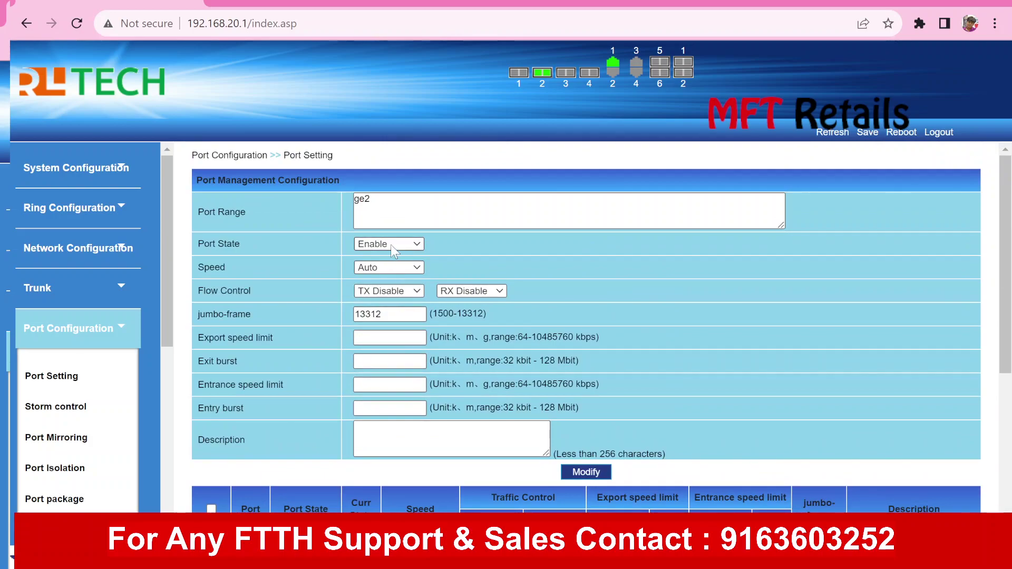
{"action": "left_click", "coordinate": [391, 245]}
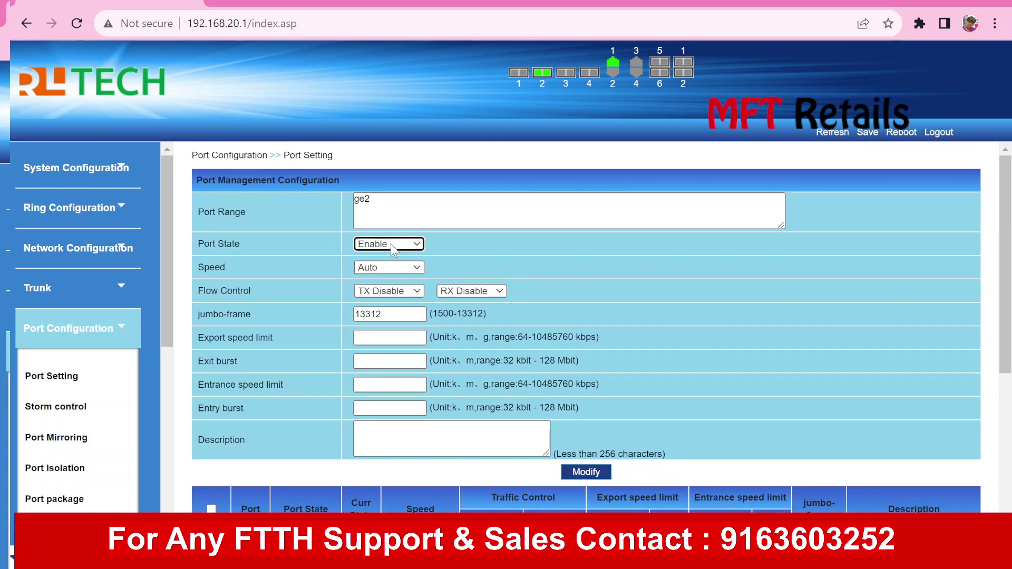
{"action": "left_click", "coordinate": [328, 247]}
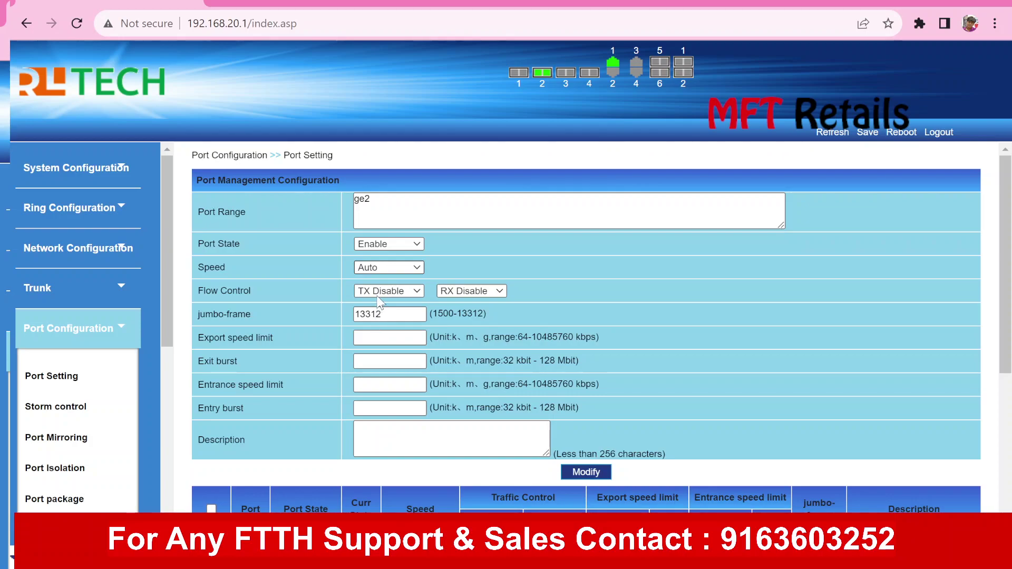
{"action": "left_click", "coordinate": [375, 306]}
{"action": "left_click", "coordinate": [315, 289]}
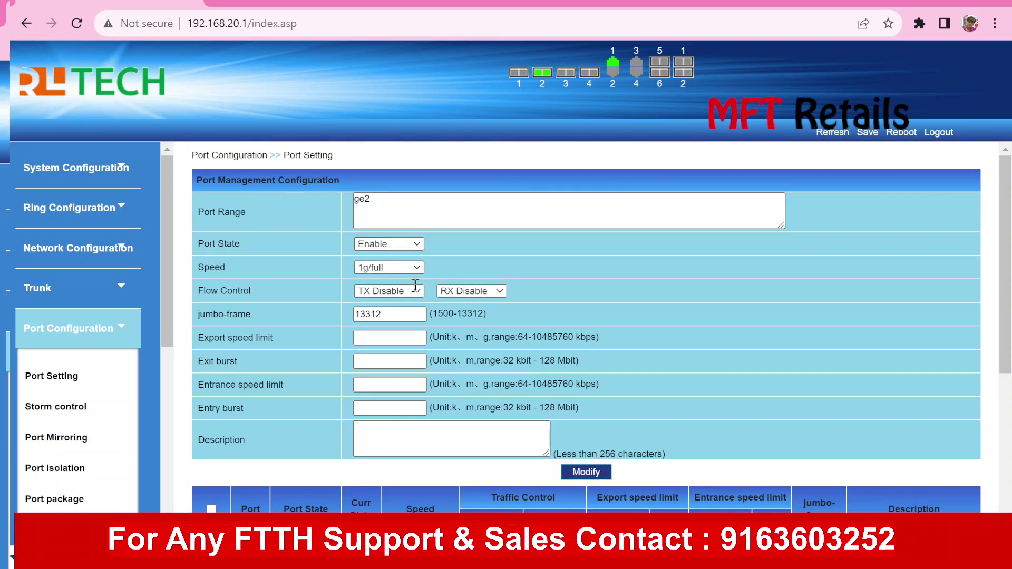
{"action": "left_click", "coordinate": [371, 291]}
{"action": "left_click", "coordinate": [656, 340]}
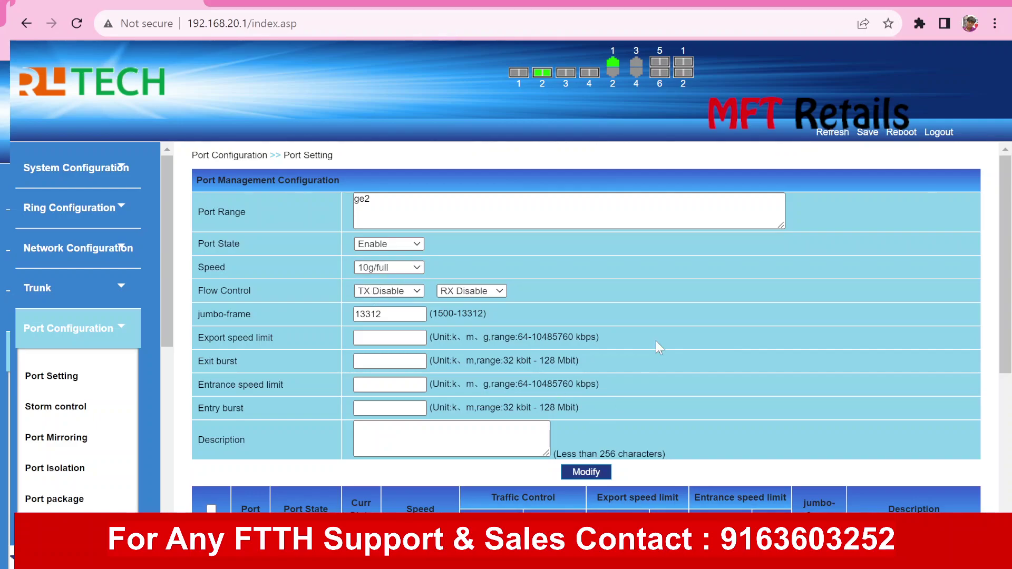
{"action": "scroll", "coordinate": [655, 340], "scroll_direction": "down", "scroll_amount": 2}
{"action": "scroll", "coordinate": [656, 344], "scroll_direction": "down", "scroll_amount": 3}
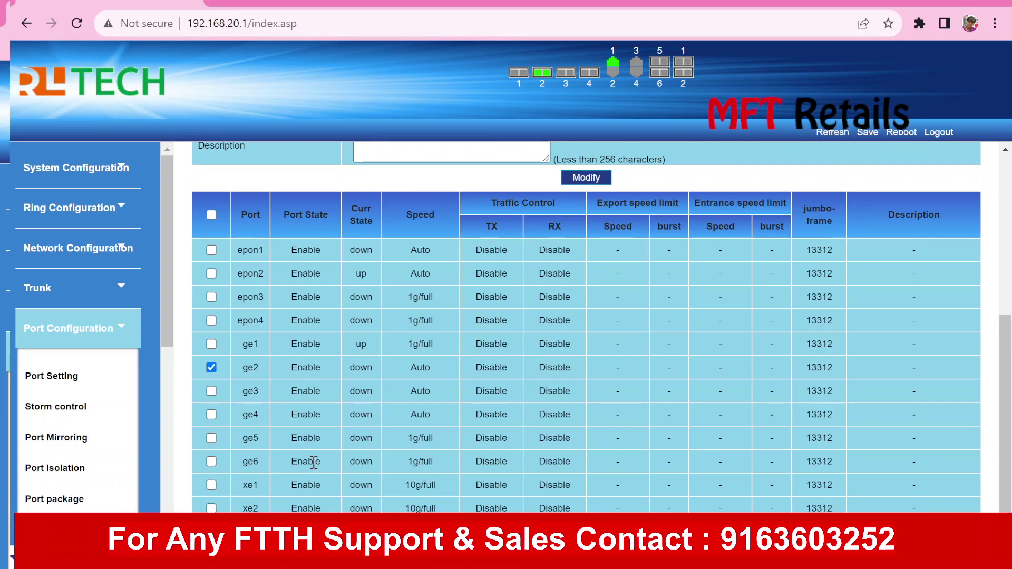
Untick ge2 and open the Optical Power Info page
{"action": "left_click", "coordinate": [212, 367]}
{"action": "left_click_drag", "start_coordinate": [170, 280], "coordinate": [172, 325]}
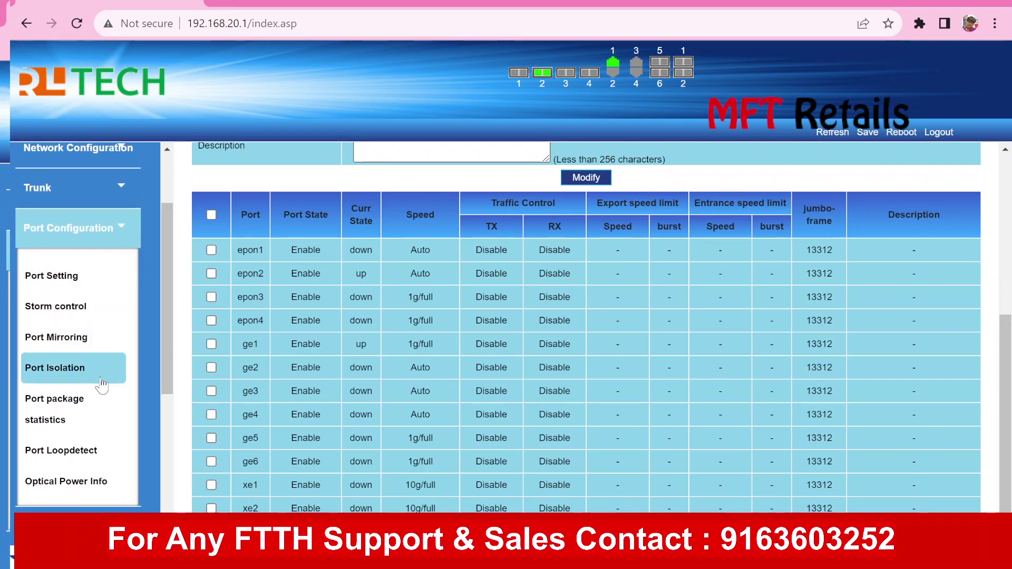
{"action": "left_click", "coordinate": [81, 481]}
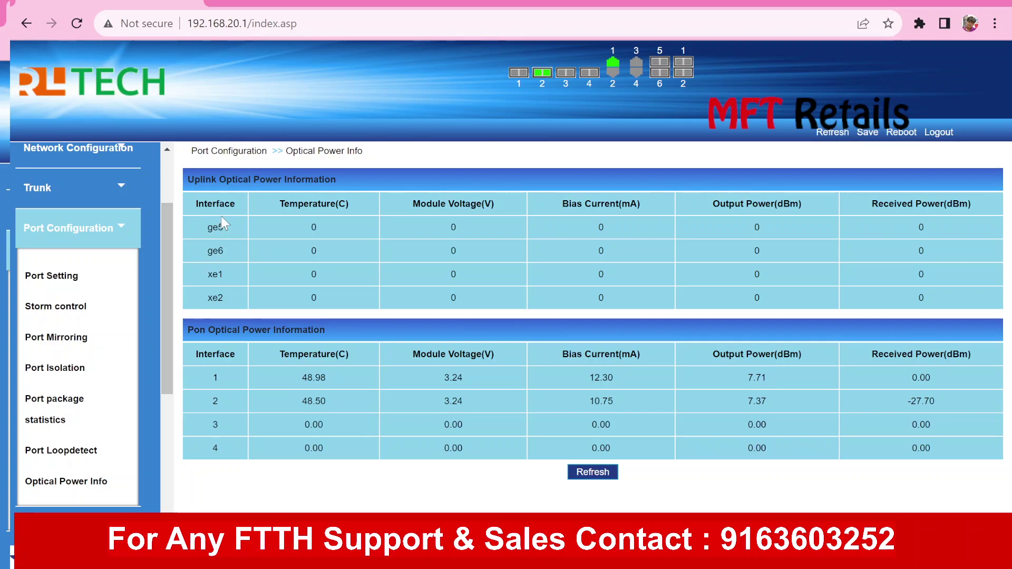
Highlight the output power readings of PON ports 1 and 2: 7.71 and 7.37 dBm
{"action": "left_click", "coordinate": [304, 244]}
{"action": "left_click", "coordinate": [702, 251]}
{"action": "double_click", "coordinate": [755, 377]}
{"action": "double_click", "coordinate": [757, 400]}
{"action": "double_click", "coordinate": [756, 378]}
{"action": "left_click", "coordinate": [757, 398]}
{"action": "double_click", "coordinate": [757, 400]}
{"action": "left_click", "coordinate": [702, 410]}
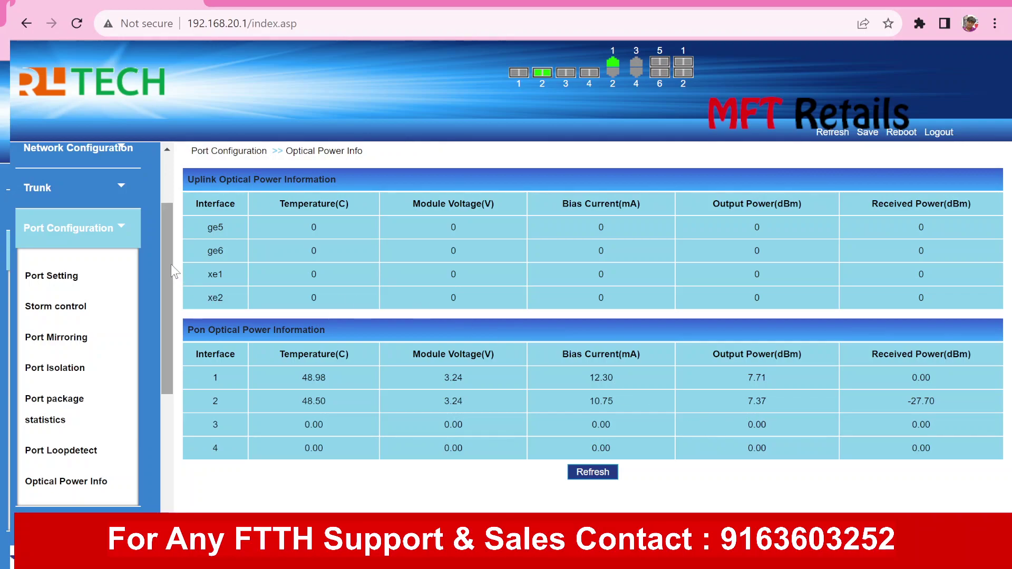
{"action": "left_click_drag", "start_coordinate": [170, 264], "coordinate": [170, 299]}
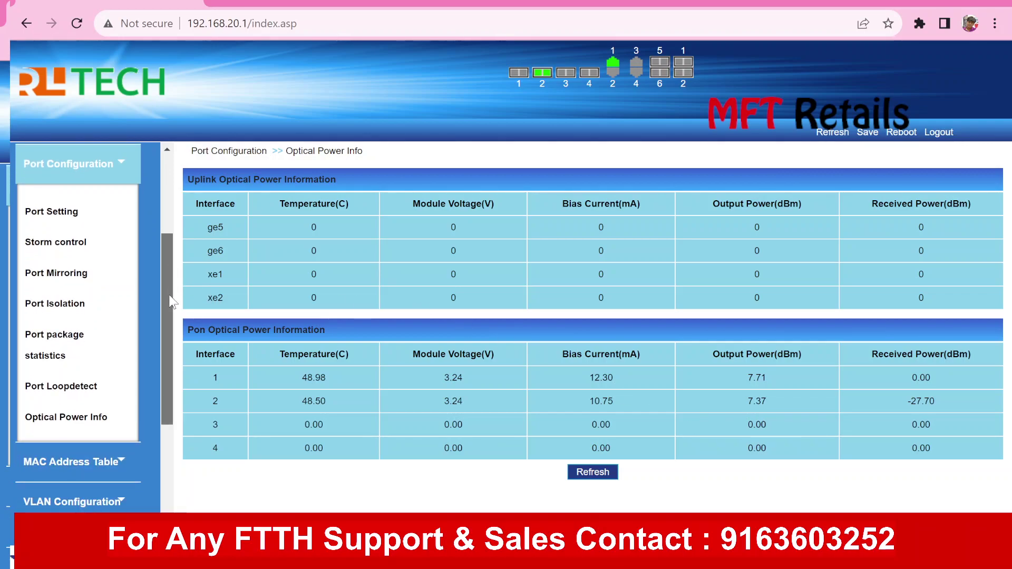
Open Port Loopdetect, check loop detection is disabled on epon1 to xe2, then collapse Port Configuration
{"action": "left_click", "coordinate": [82, 390]}
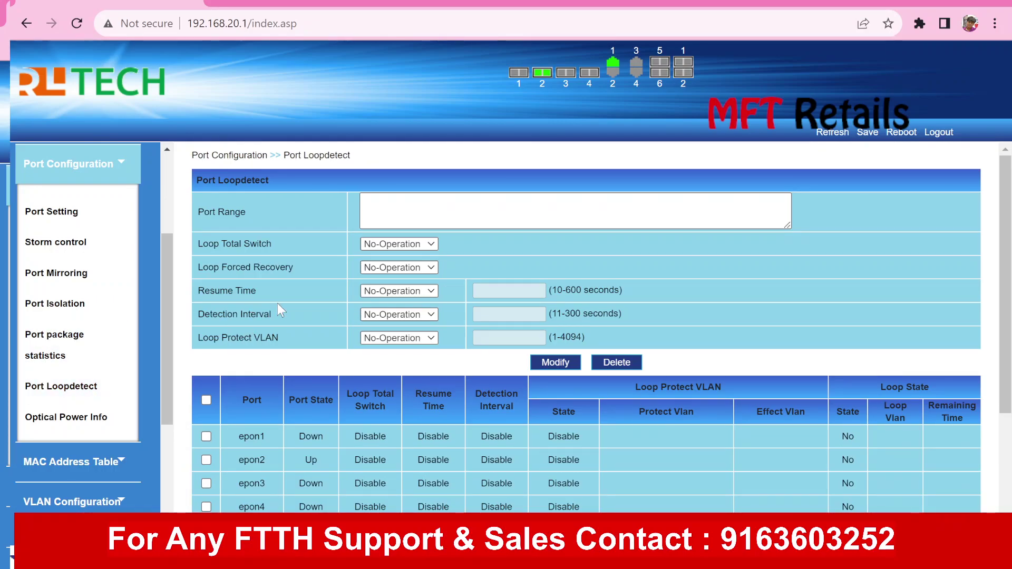
{"action": "scroll", "coordinate": [278, 302], "scroll_direction": "down", "scroll_amount": 4}
{"action": "scroll", "coordinate": [278, 304], "scroll_direction": "up", "scroll_amount": 4}
{"action": "scroll", "coordinate": [277, 309], "scroll_direction": "down", "scroll_amount": 4}
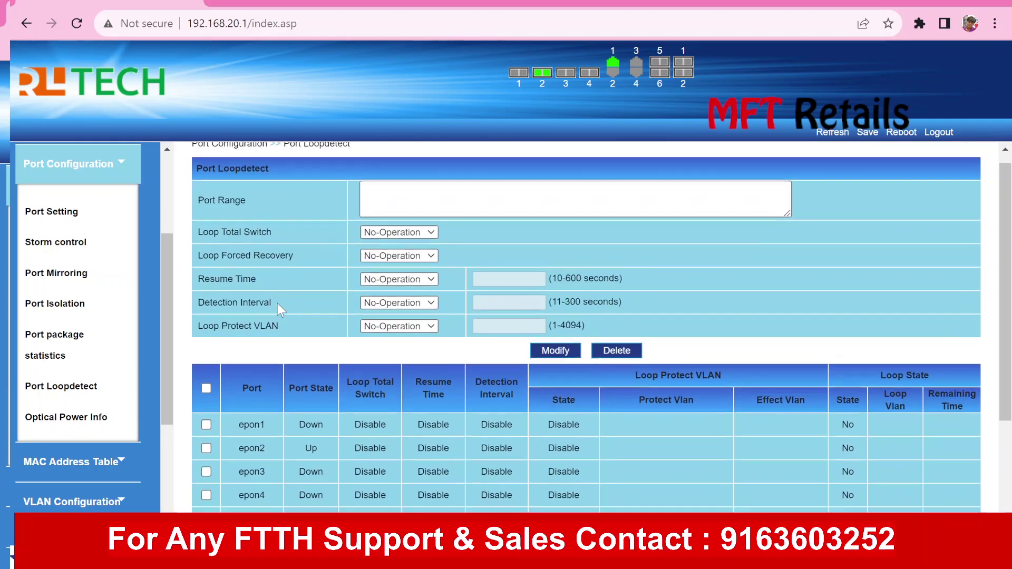
{"action": "scroll", "coordinate": [278, 304], "scroll_direction": "up", "scroll_amount": 4}
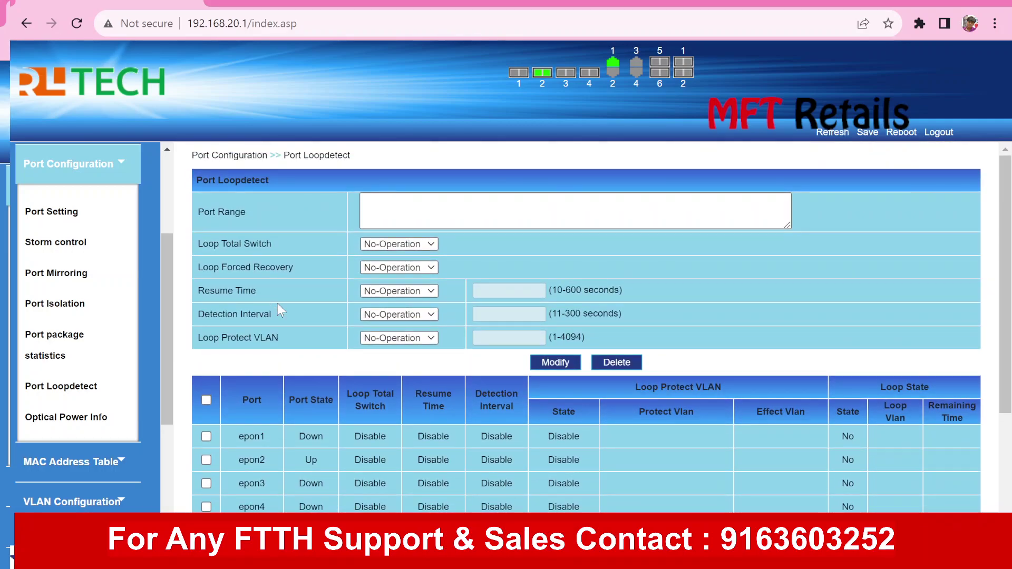
{"action": "scroll", "coordinate": [277, 303], "scroll_direction": "down", "scroll_amount": 2}
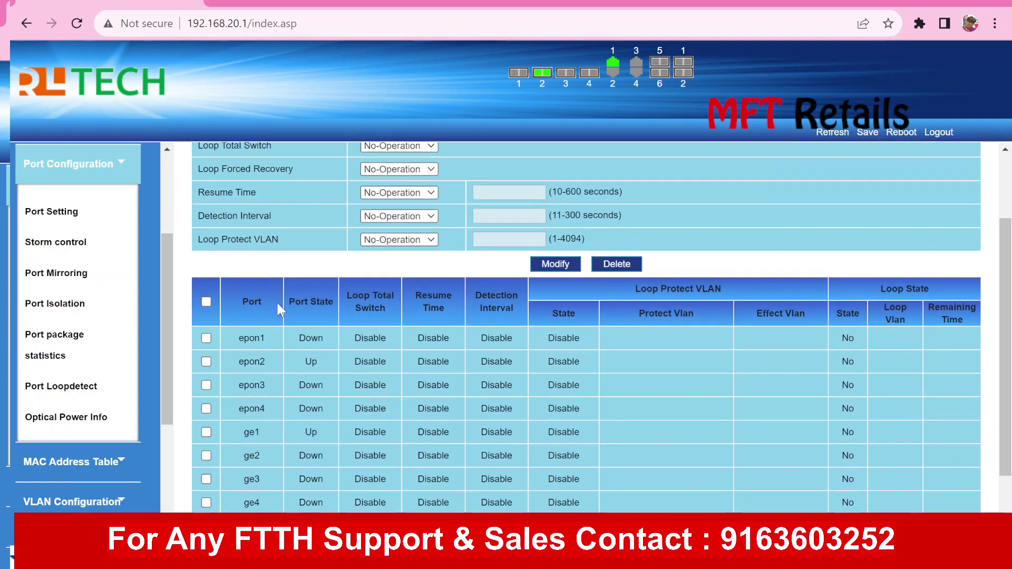
{"action": "scroll", "coordinate": [277, 302], "scroll_direction": "down", "scroll_amount": 2}
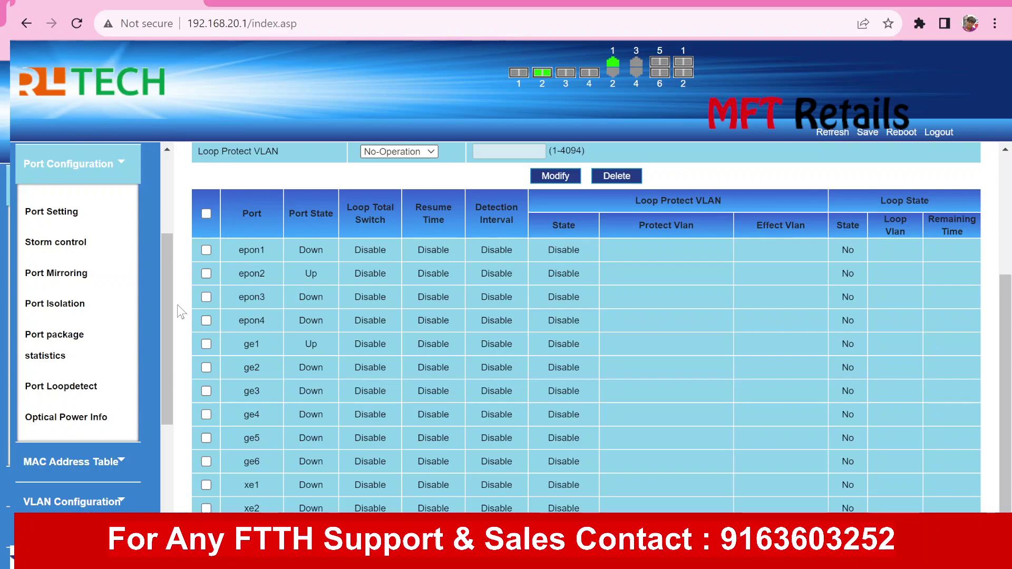
{"action": "left_click_drag", "start_coordinate": [167, 303], "coordinate": [164, 280]}
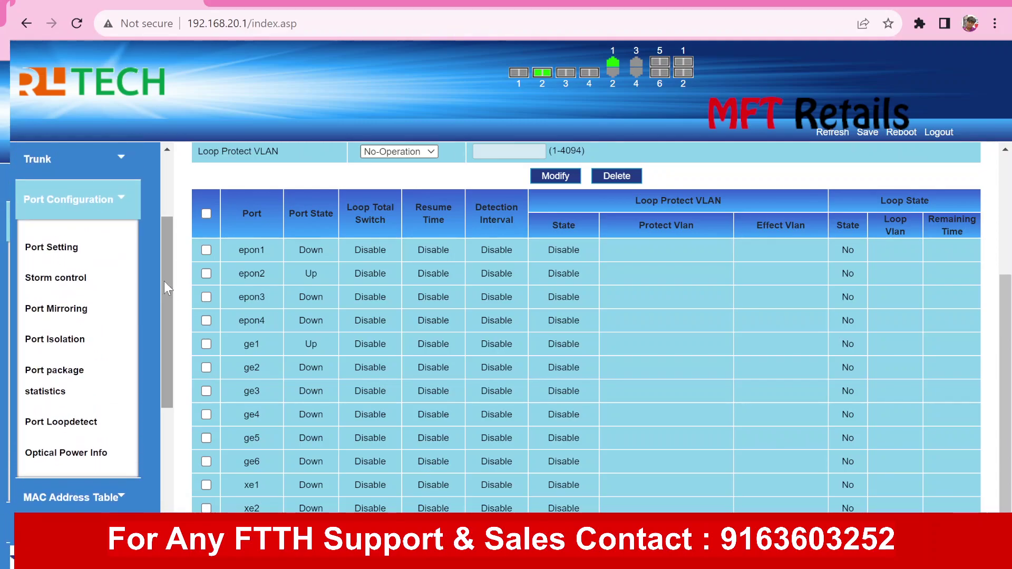
{"action": "left_click", "coordinate": [124, 202]}
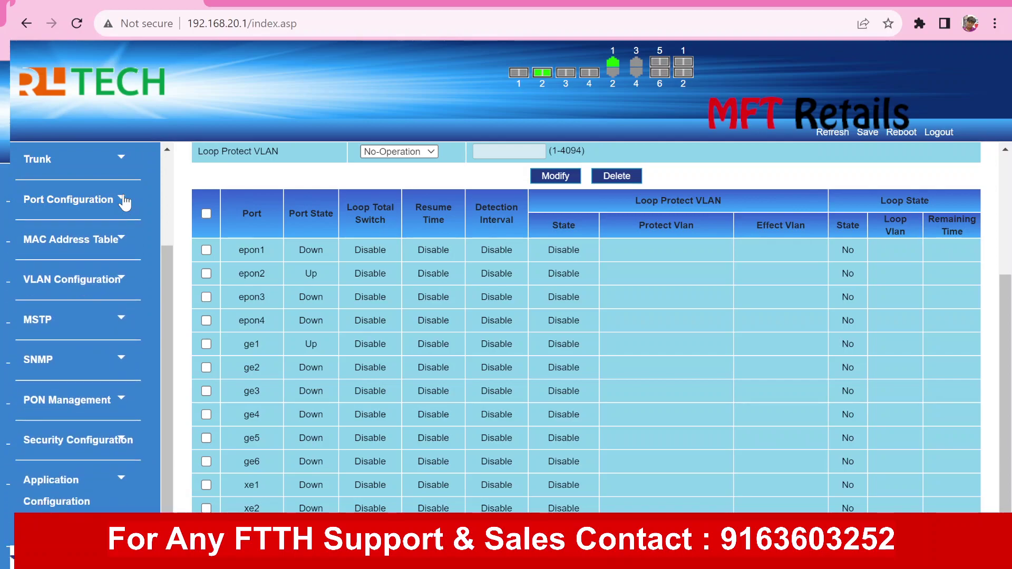
{"action": "left_click_drag", "start_coordinate": [169, 270], "coordinate": [172, 293]}
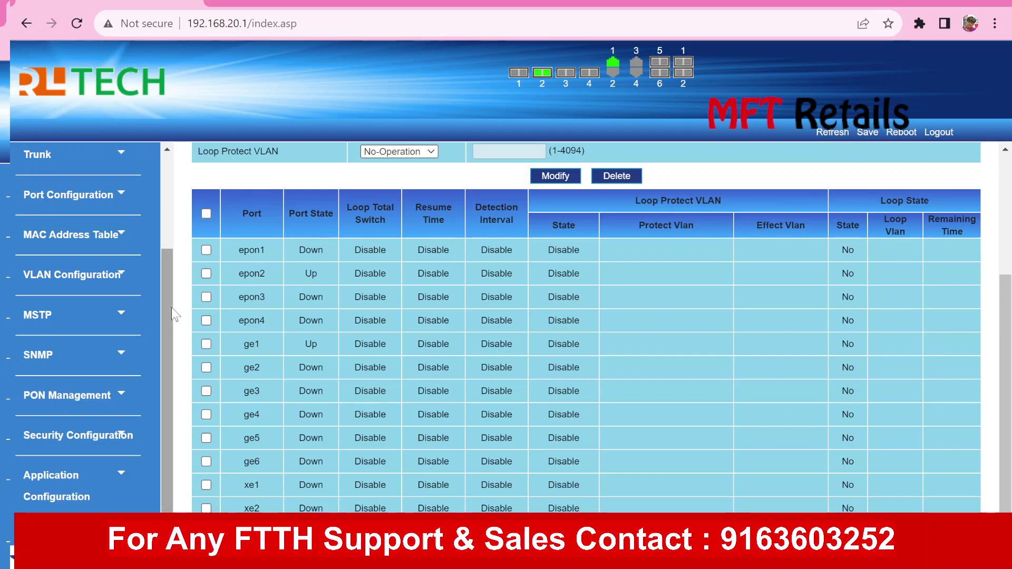
{"action": "left_click", "coordinate": [120, 282]}
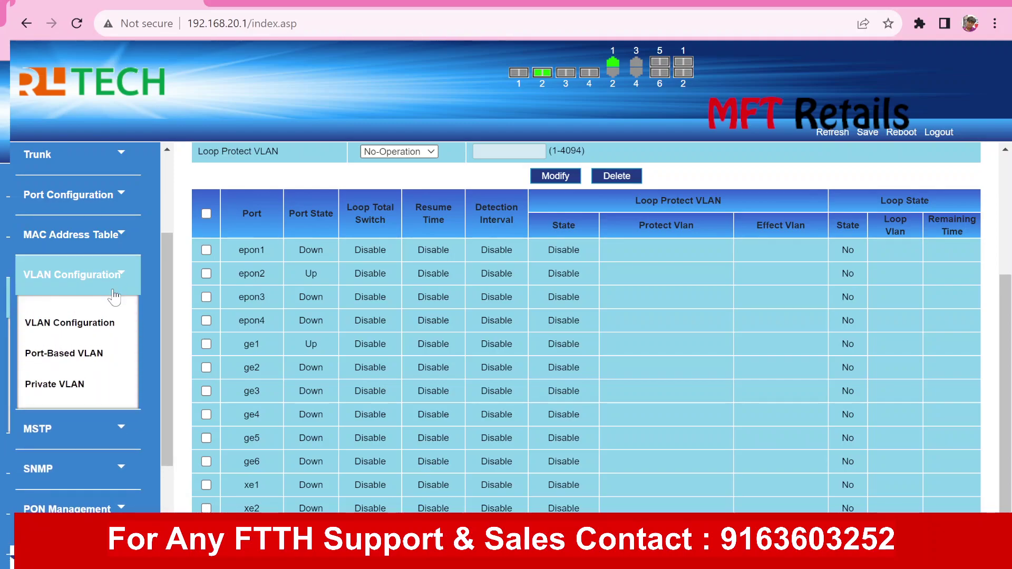
{"action": "left_click", "coordinate": [100, 332]}
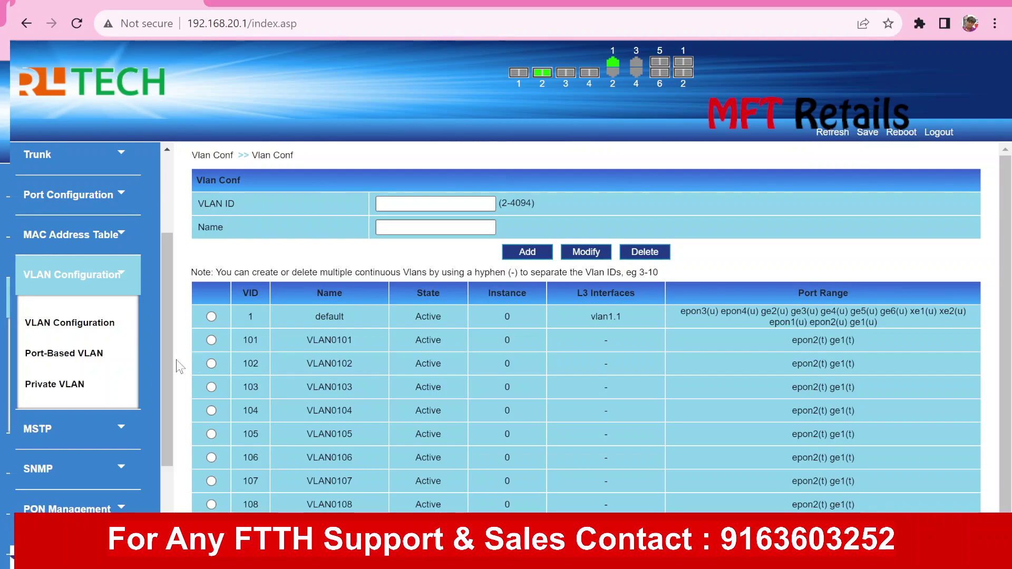
{"action": "left_click", "coordinate": [64, 353]}
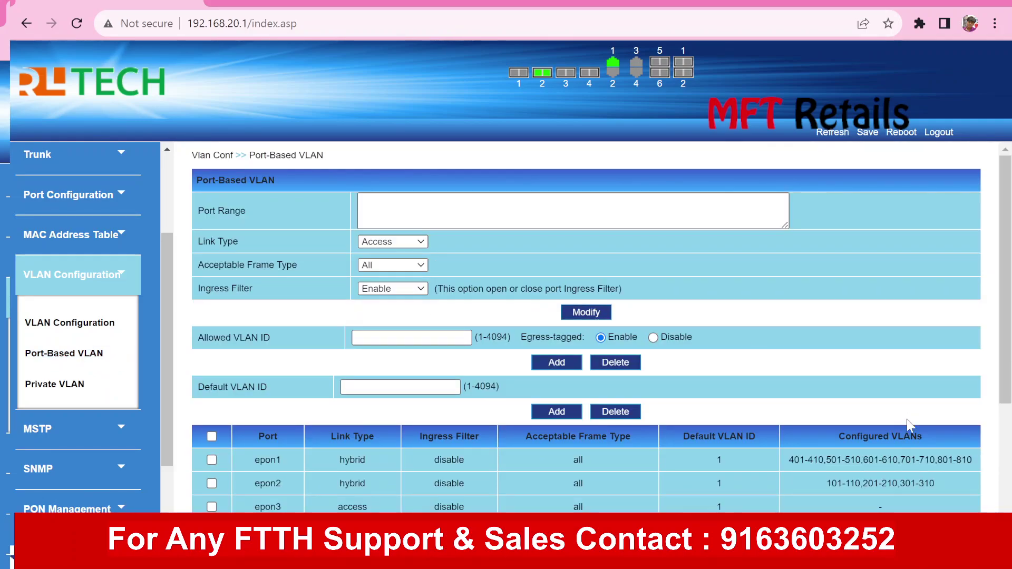
{"action": "triple_click", "coordinate": [842, 467]}
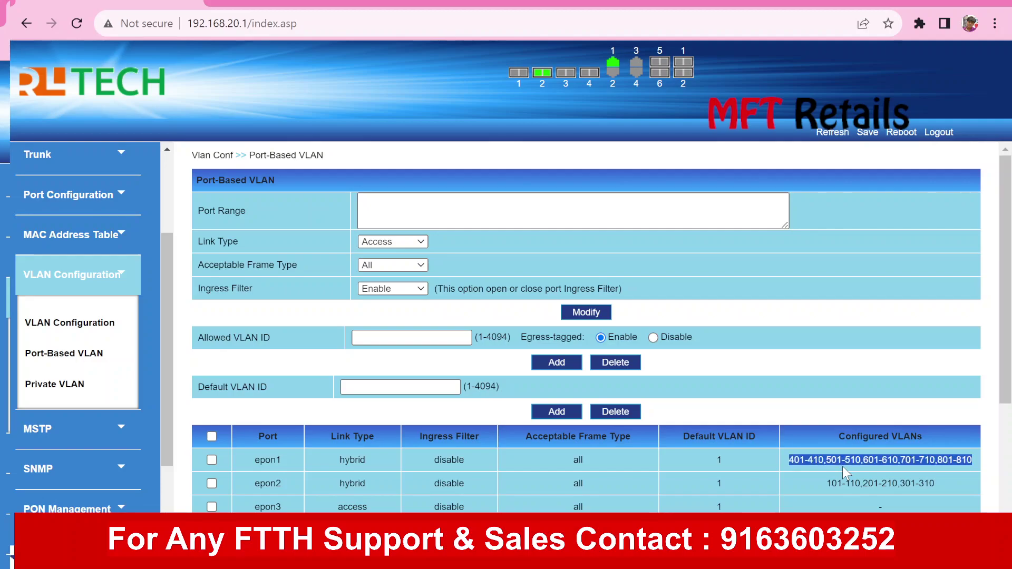
{"action": "scroll", "coordinate": [842, 467], "scroll_direction": "down", "scroll_amount": 1}
{"action": "double_click", "coordinate": [792, 478]}
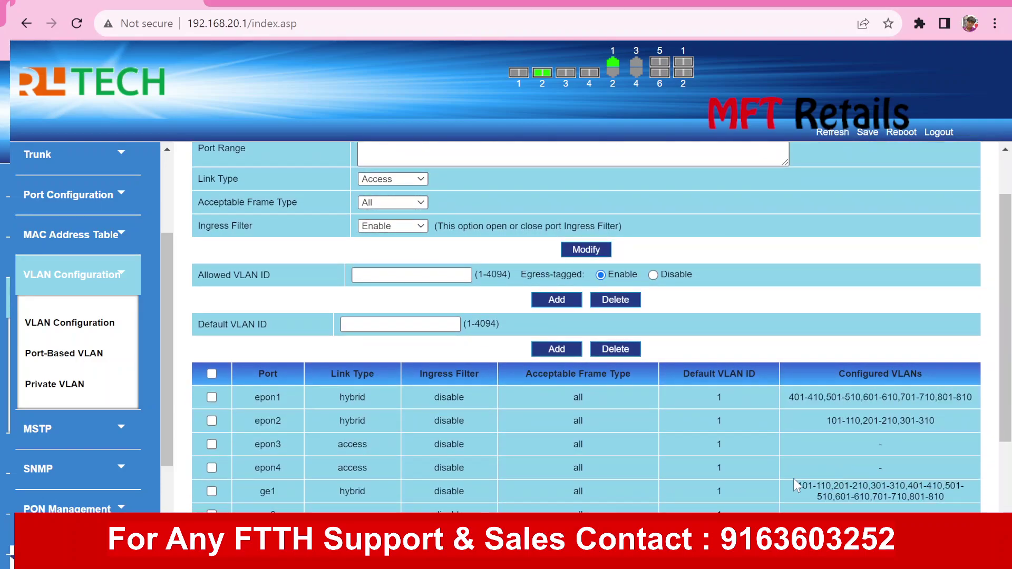
{"action": "scroll", "coordinate": [793, 478], "scroll_direction": "down", "scroll_amount": 1}
{"action": "scroll", "coordinate": [793, 478], "scroll_direction": "down", "scroll_amount": 1}
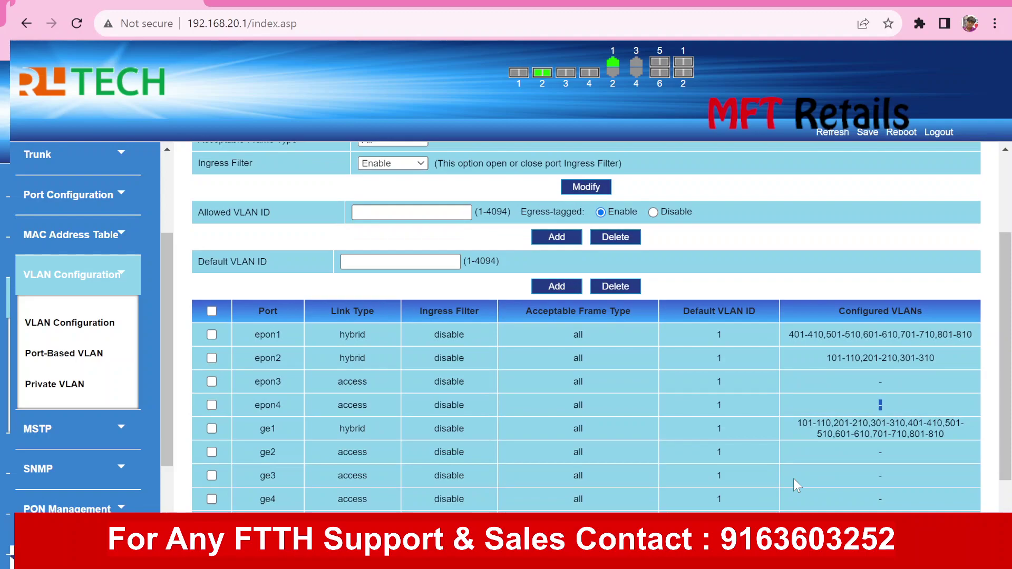
{"action": "triple_click", "coordinate": [841, 430]}
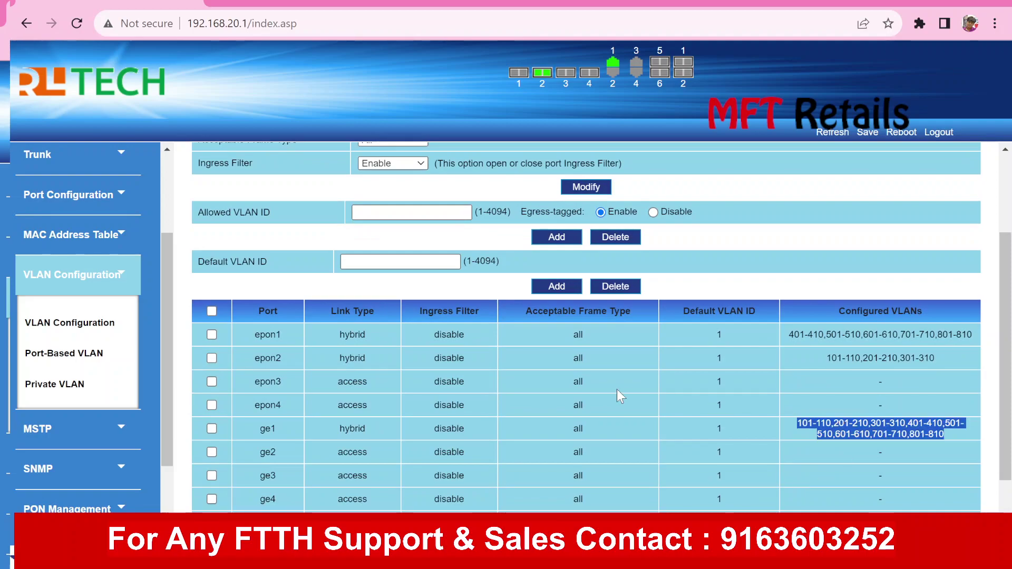
Enter the VLAN ID range 90-100 on the VLAN Configuration page and click Add
{"action": "left_click", "coordinate": [108, 331]}
{"action": "left_click", "coordinate": [409, 202]}
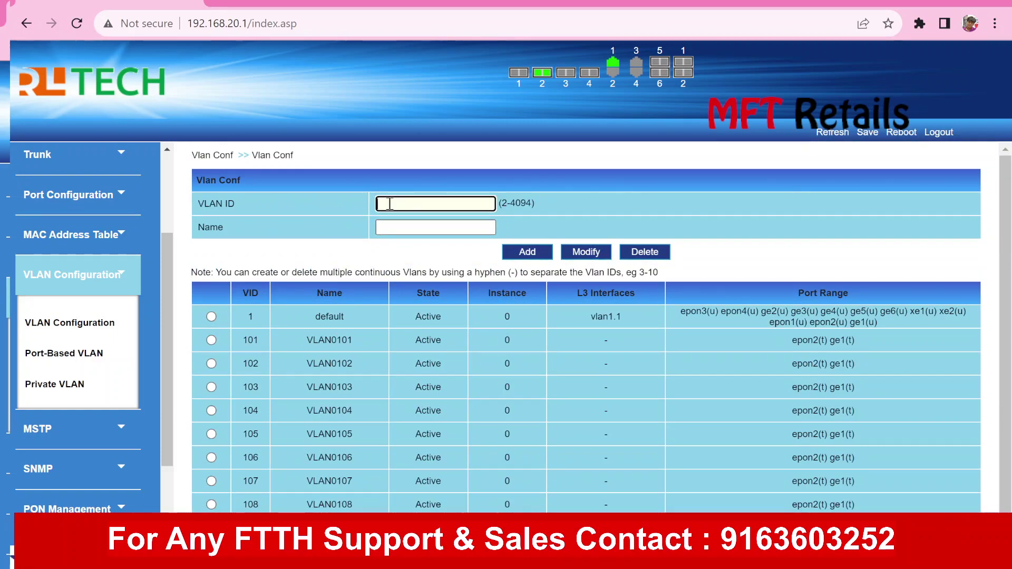
{"action": "type", "text": "90"}
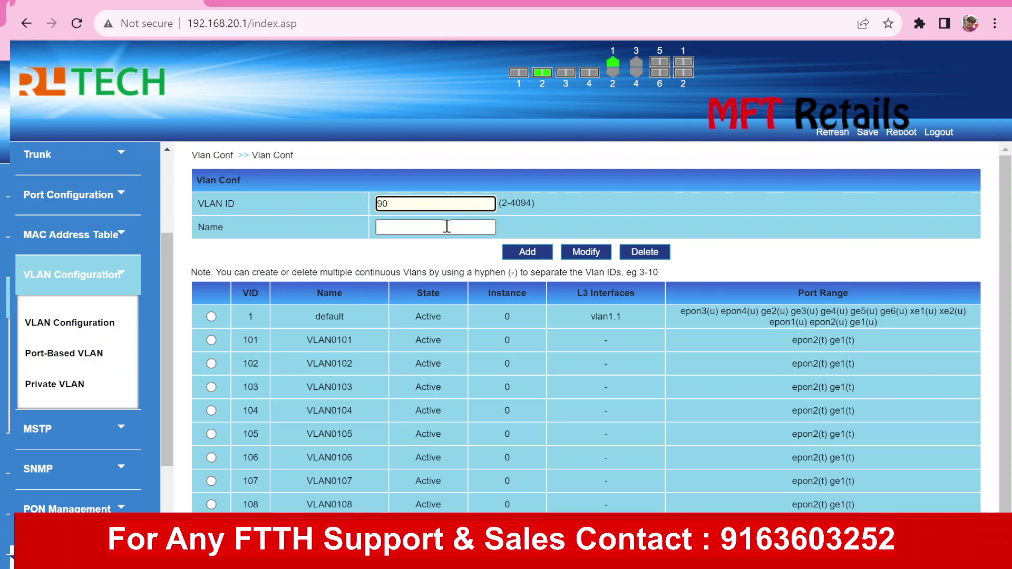
{"action": "type", "text": "-100"}
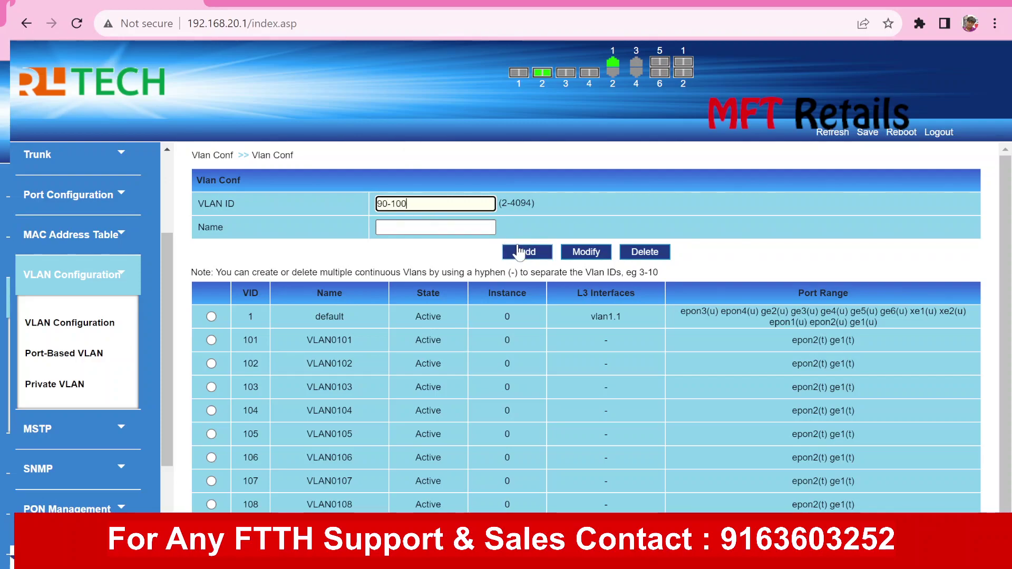
{"action": "left_click", "coordinate": [266, 252]}
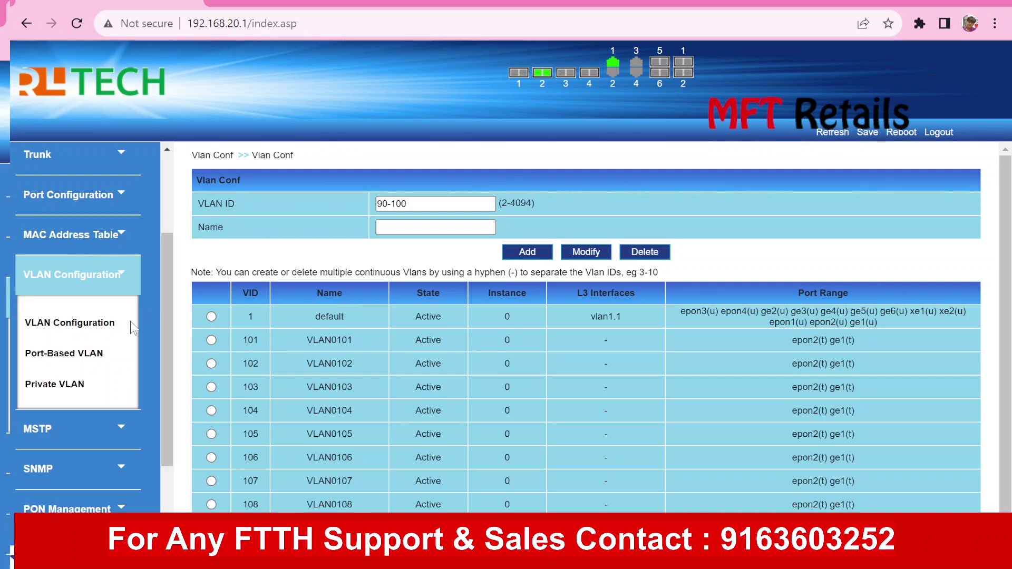
Open Port-Based VLAN, scroll through the port table and select all ports
{"action": "left_click", "coordinate": [84, 358]}
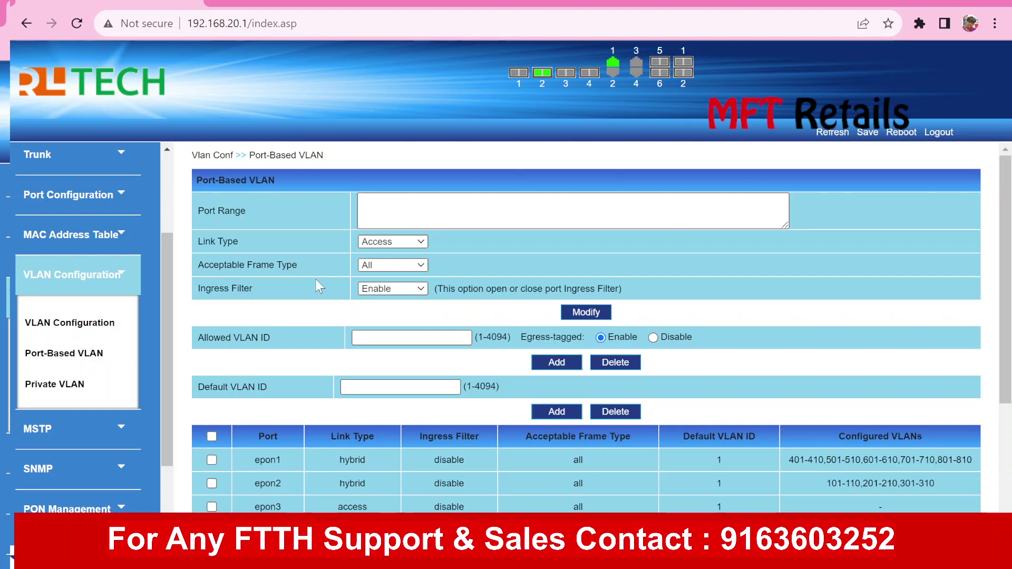
{"action": "key", "text": "Down"}
{"action": "key", "text": "Down"}
{"action": "key", "text": "Down"}
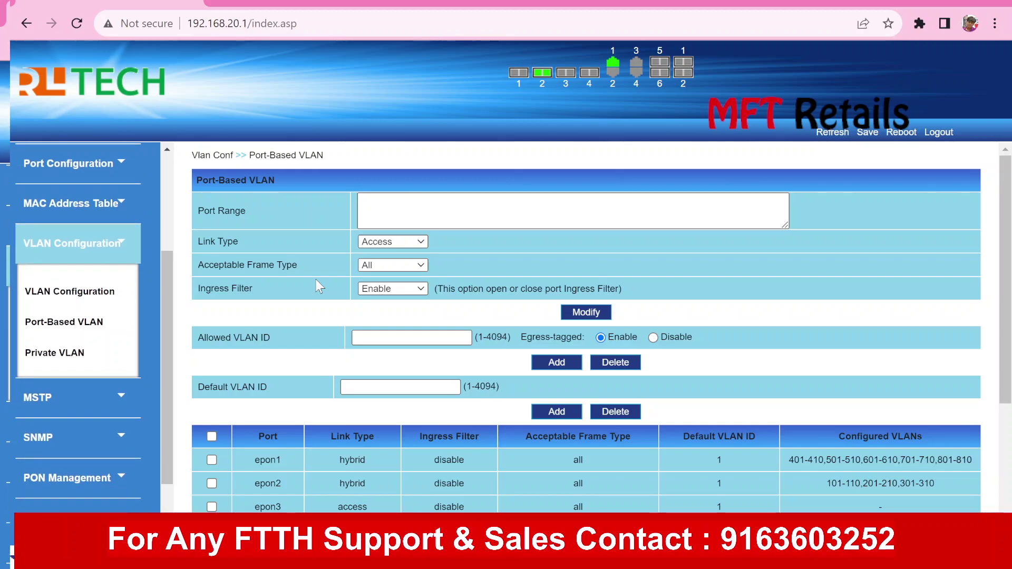
{"action": "scroll", "coordinate": [316, 279], "scroll_direction": "down", "scroll_amount": 4}
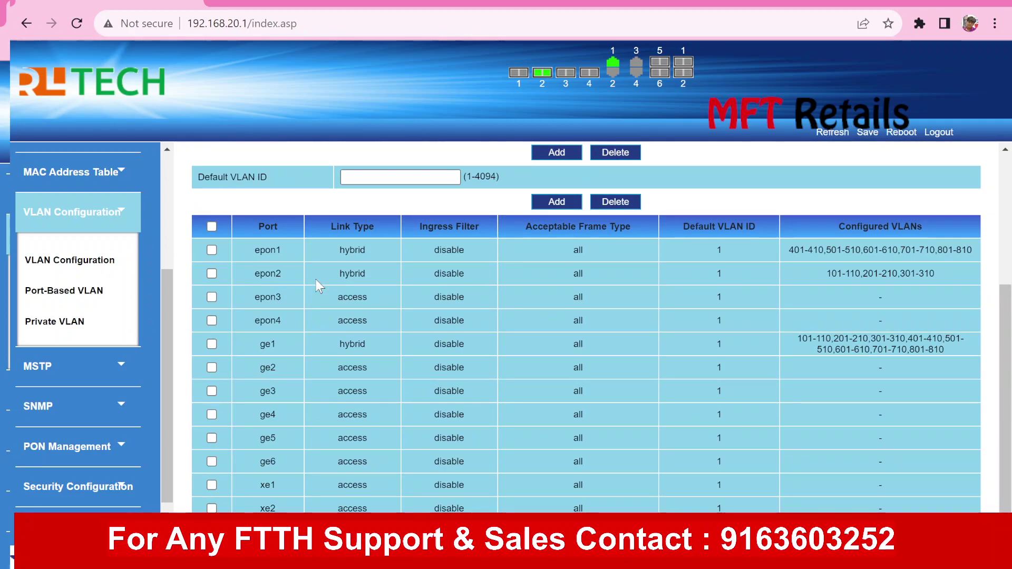
{"action": "scroll", "coordinate": [315, 280], "scroll_direction": "up", "scroll_amount": 4}
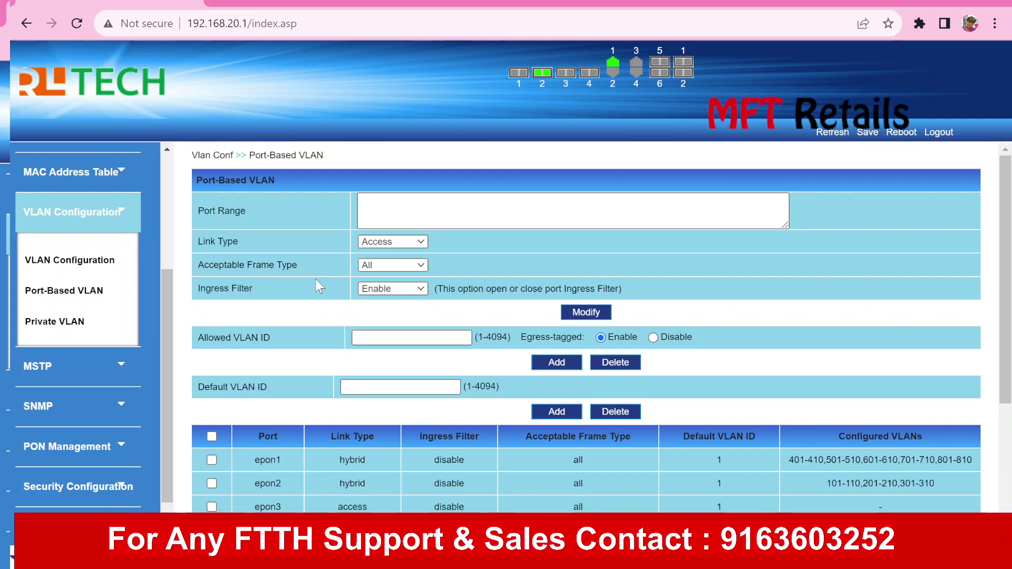
{"action": "scroll", "coordinate": [315, 280], "scroll_direction": "down", "scroll_amount": 4}
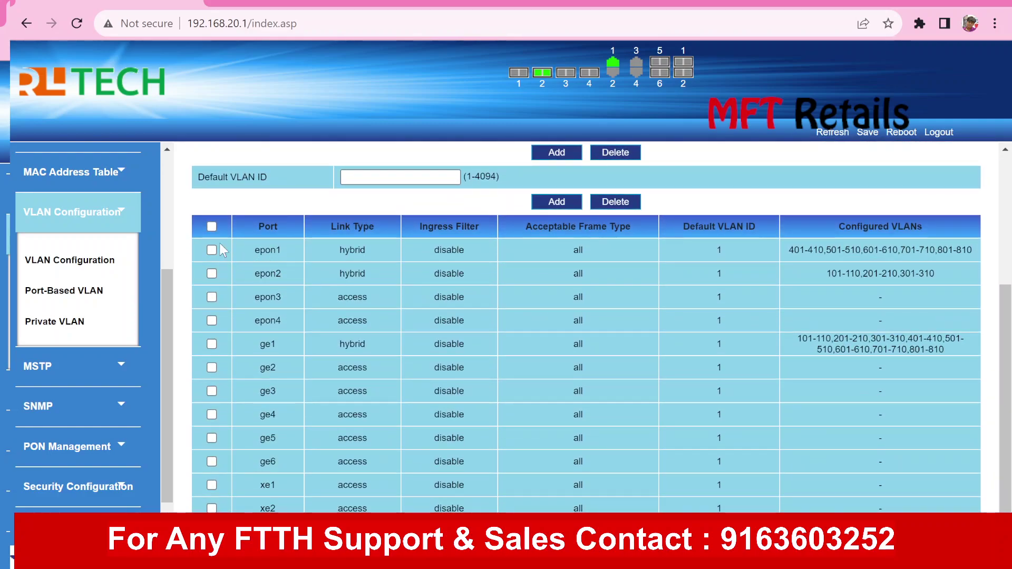
{"action": "left_click", "coordinate": [212, 227]}
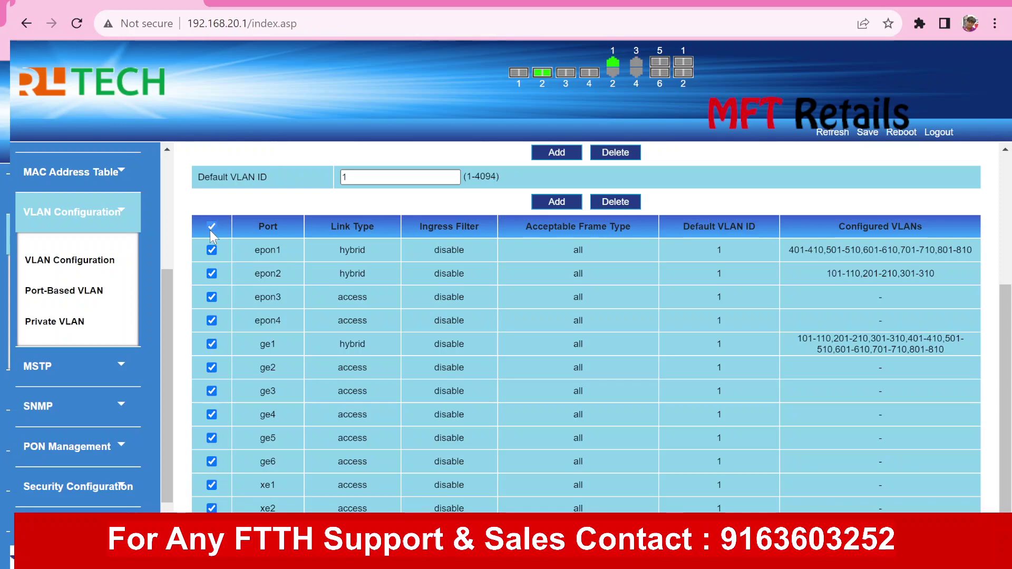
Toggle the select-all ports checkbox and review the link type, leaving only ge1 ticked
{"action": "left_click", "coordinate": [210, 230]}
{"action": "left_click", "coordinate": [211, 227]}
{"action": "scroll", "coordinate": [311, 279], "scroll_direction": "up", "scroll_amount": 4}
{"action": "left_click", "coordinate": [371, 244]}
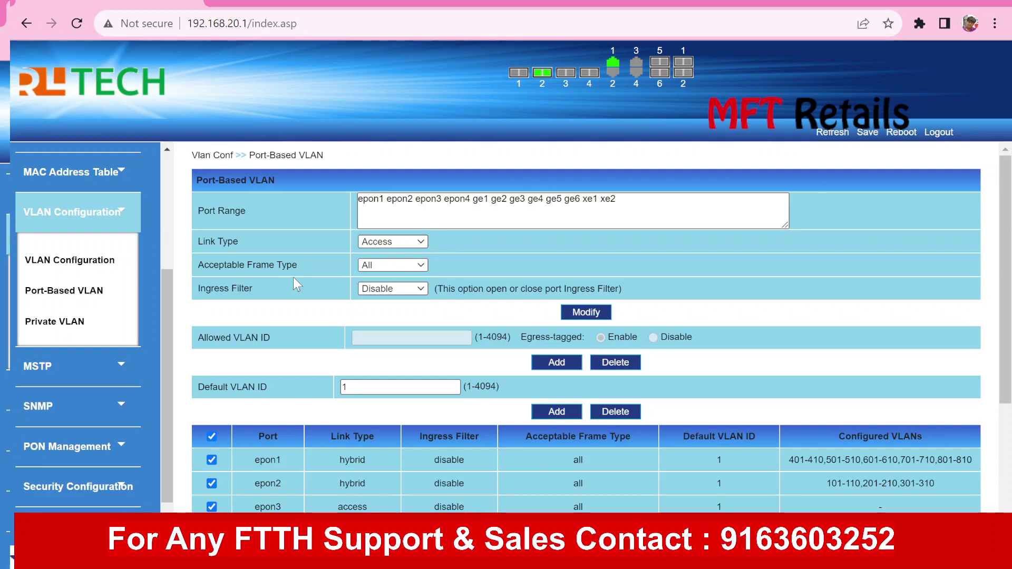
{"action": "scroll", "coordinate": [293, 277], "scroll_direction": "down", "scroll_amount": 1}
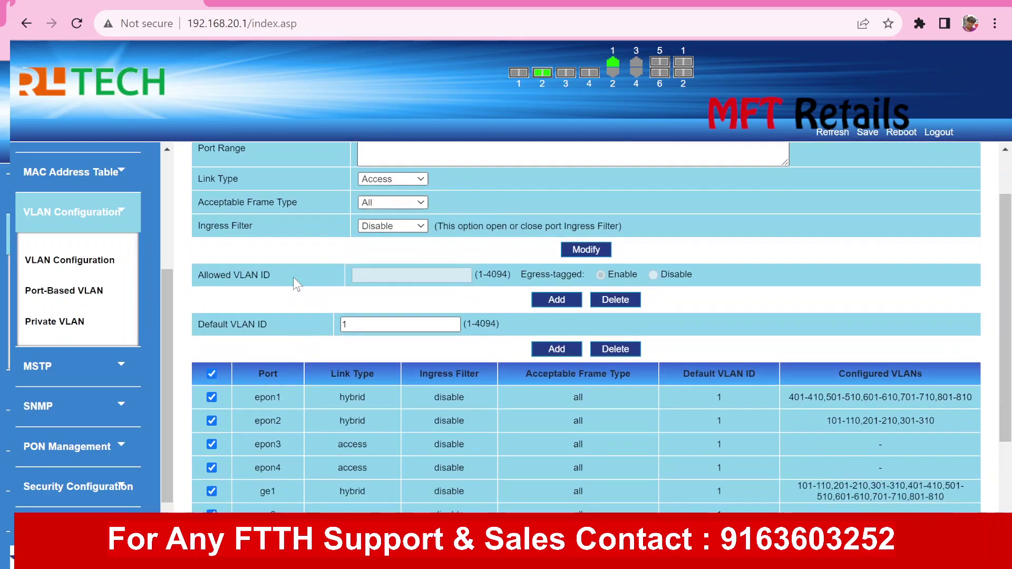
{"action": "left_click", "coordinate": [212, 374]}
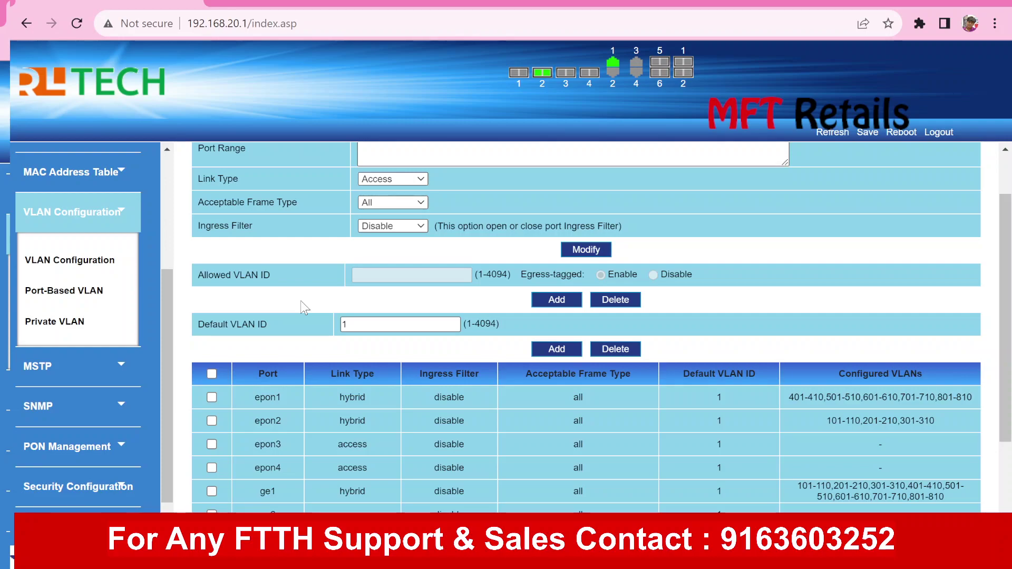
{"action": "scroll", "coordinate": [305, 308], "scroll_direction": "up", "scroll_amount": 2}
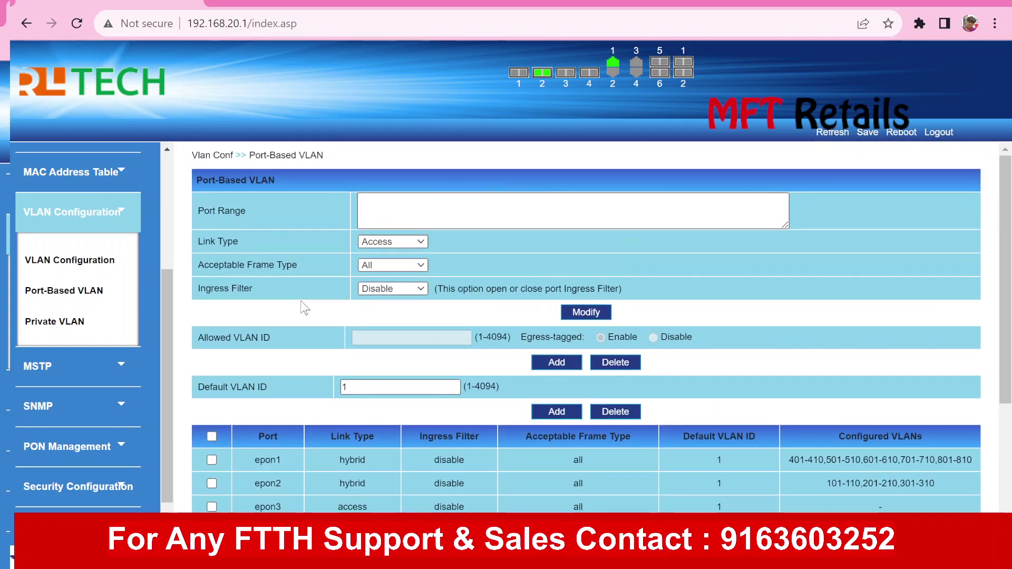
{"action": "scroll", "coordinate": [305, 309], "scroll_direction": "down", "scroll_amount": 1}
{"action": "scroll", "coordinate": [304, 308], "scroll_direction": "down", "scroll_amount": 1}
{"action": "scroll", "coordinate": [304, 307], "scroll_direction": "down", "scroll_amount": 4}
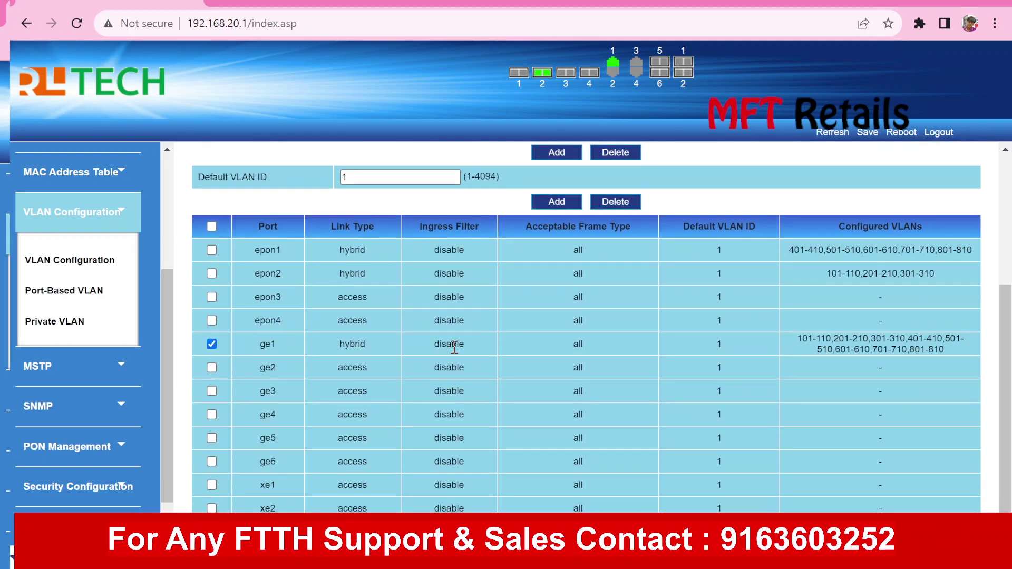
Change ge1's link type from Hybrid to Trunk and review its Allowed VLAN ID list ending 801-810
{"action": "scroll", "coordinate": [454, 348], "scroll_direction": "up", "scroll_amount": 1}
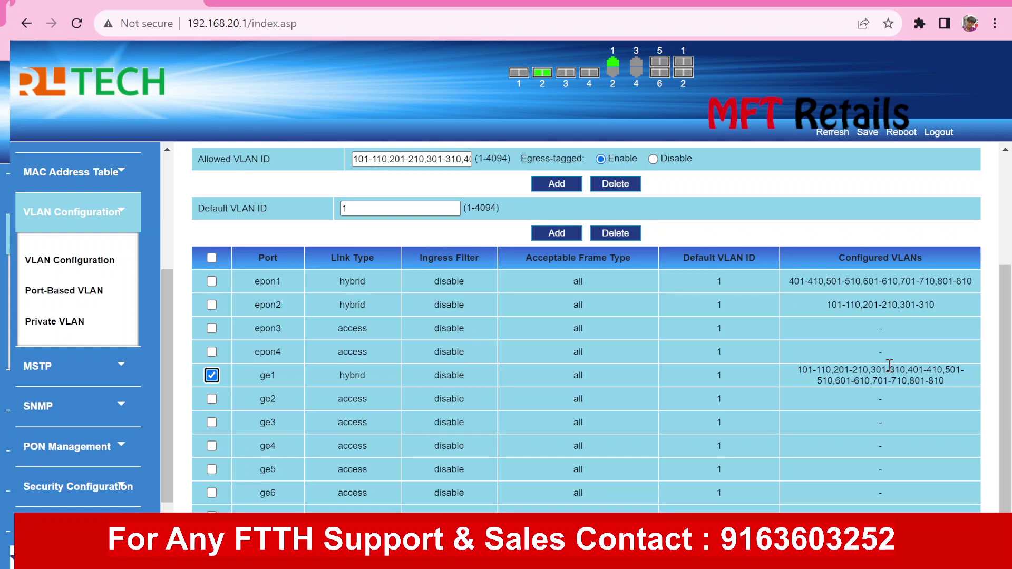
{"action": "triple_click", "coordinate": [889, 365]}
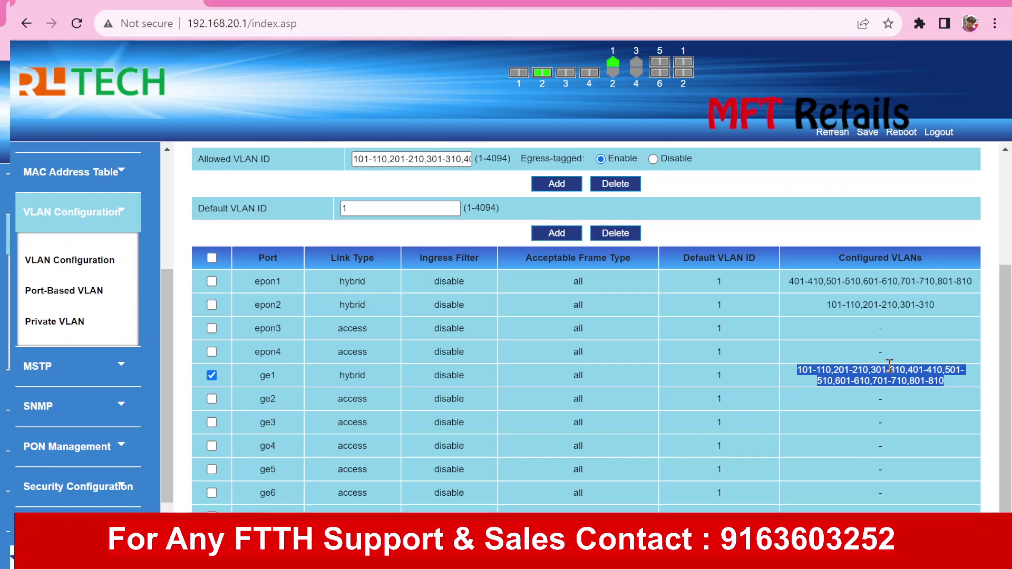
{"action": "scroll", "coordinate": [890, 365], "scroll_direction": "up", "scroll_amount": 4}
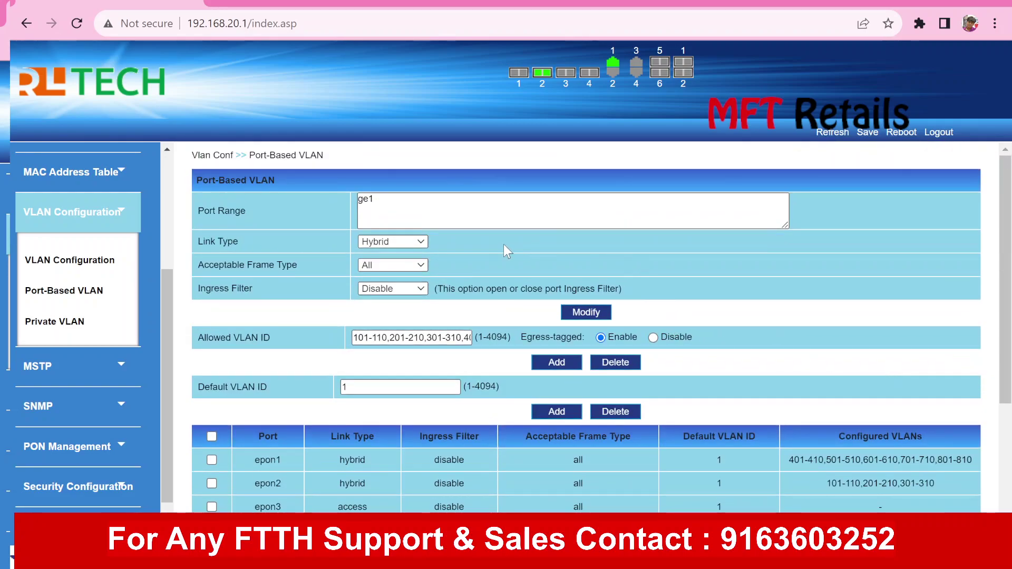
{"action": "left_click", "coordinate": [384, 244]}
{"action": "left_click", "coordinate": [380, 265]}
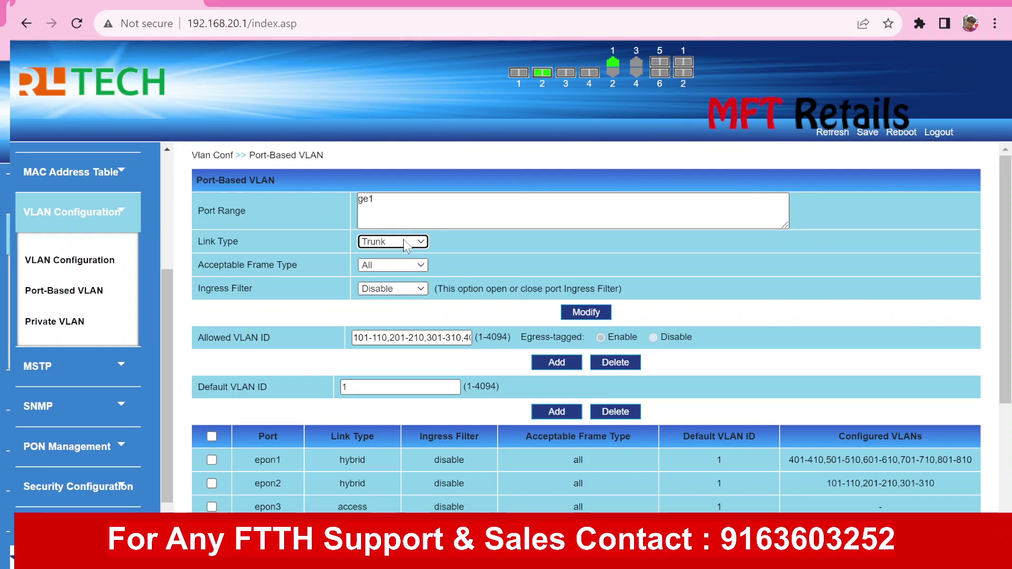
{"action": "scroll", "coordinate": [490, 261], "scroll_direction": "down", "scroll_amount": 2}
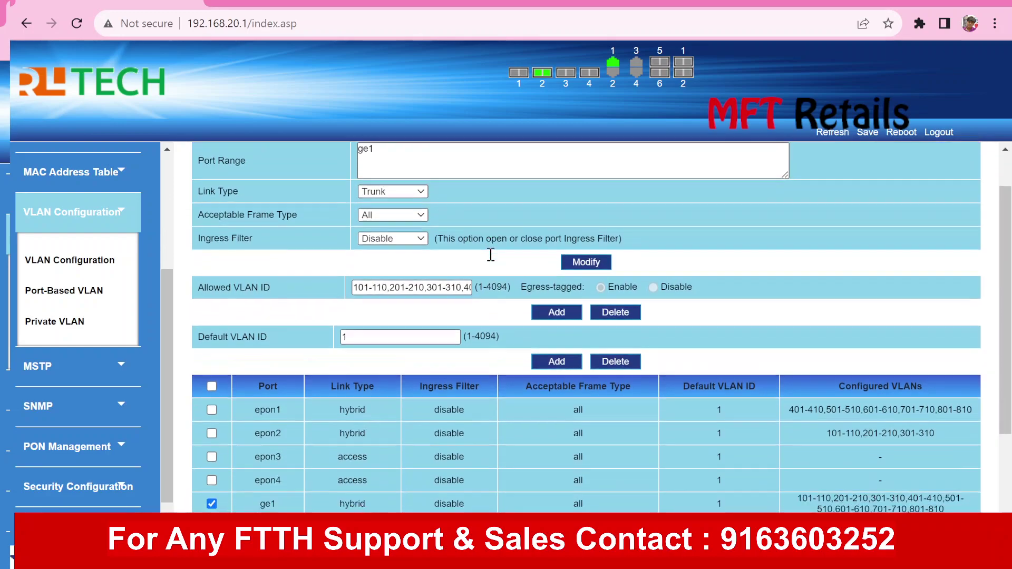
{"action": "left_click", "coordinate": [420, 244]}
{"action": "key", "text": "End"}
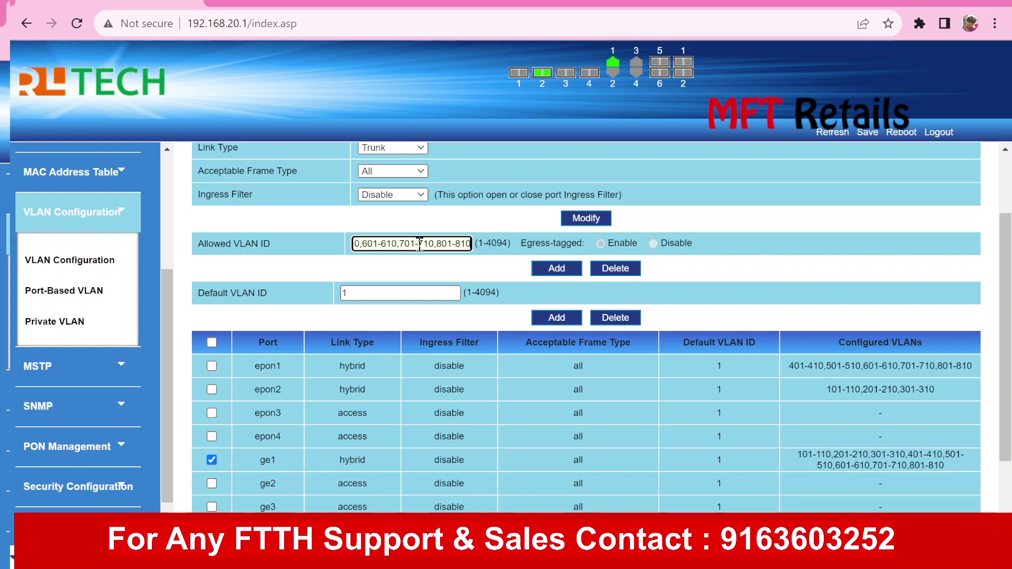
{"action": "triple_click", "coordinate": [420, 244]}
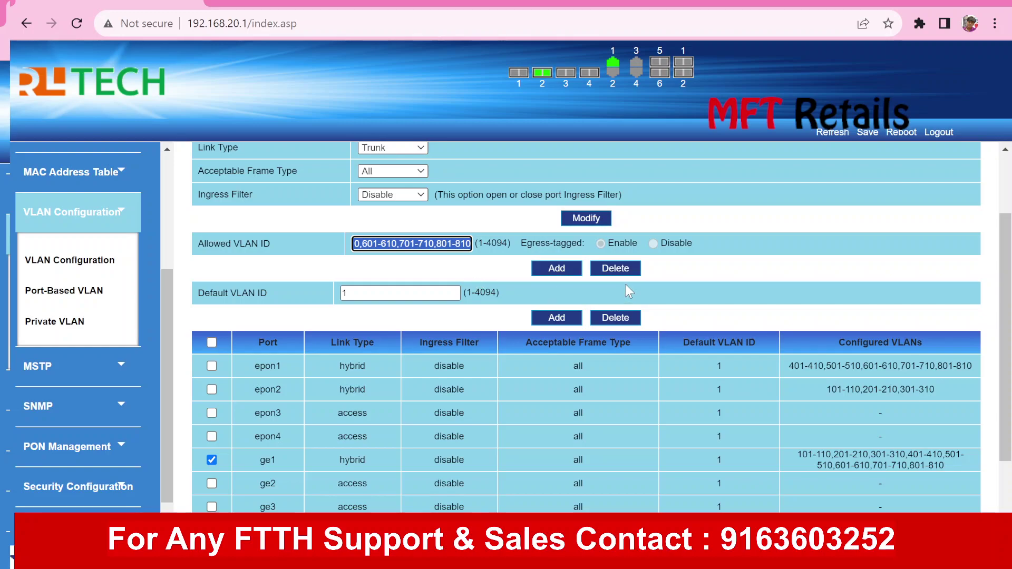
{"action": "left_click", "coordinate": [427, 248]}
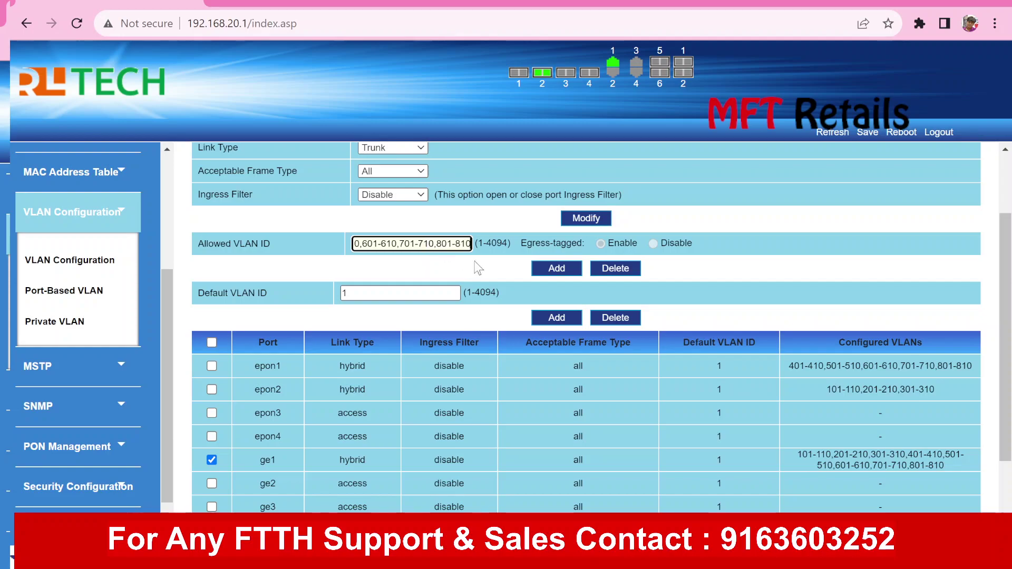
Replace the Allowed VLAN ID value with 801-810
{"action": "triple_click", "coordinate": [441, 251]}
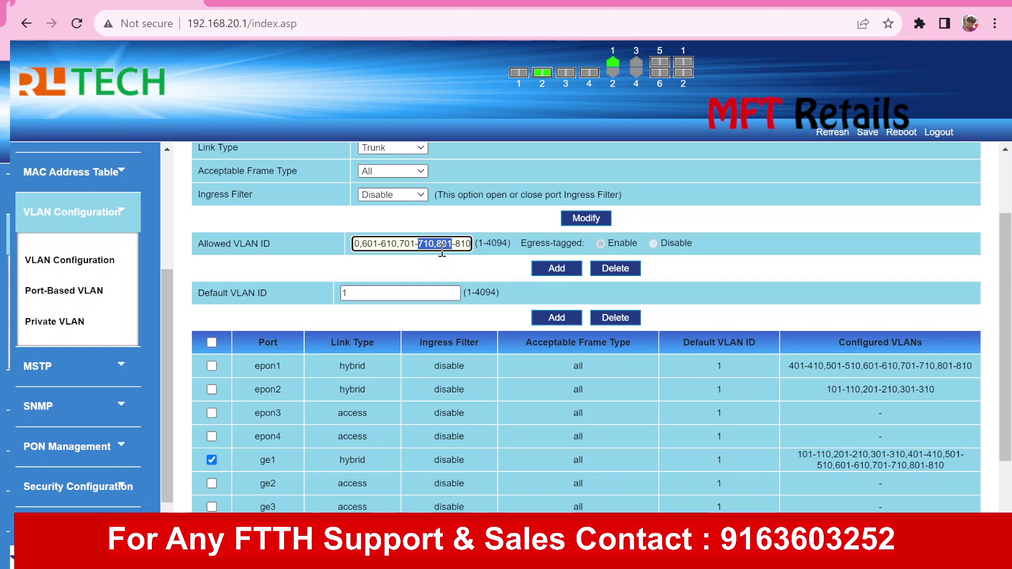
{"action": "key", "text": "BackSpace"}
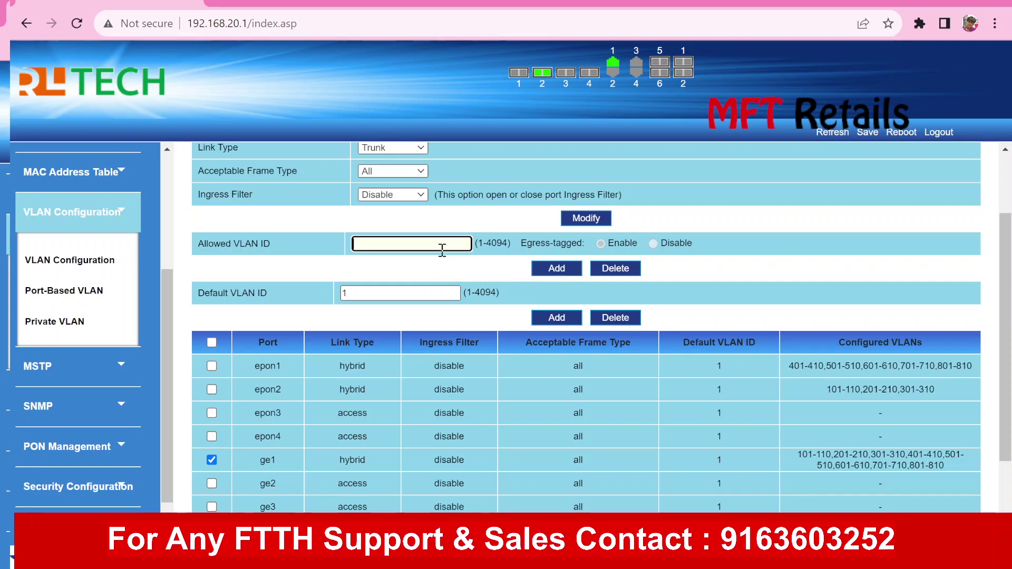
{"action": "type", "text": "67"}
{"action": "double_click", "coordinate": [434, 242]}
{"action": "type", "text": "801-810"}
{"action": "left_click", "coordinate": [322, 241]}
Try deleting VLANs 801-810 from ge1, triggering the 'Please set the link type!' alert
{"action": "triple_click", "coordinate": [918, 454]}
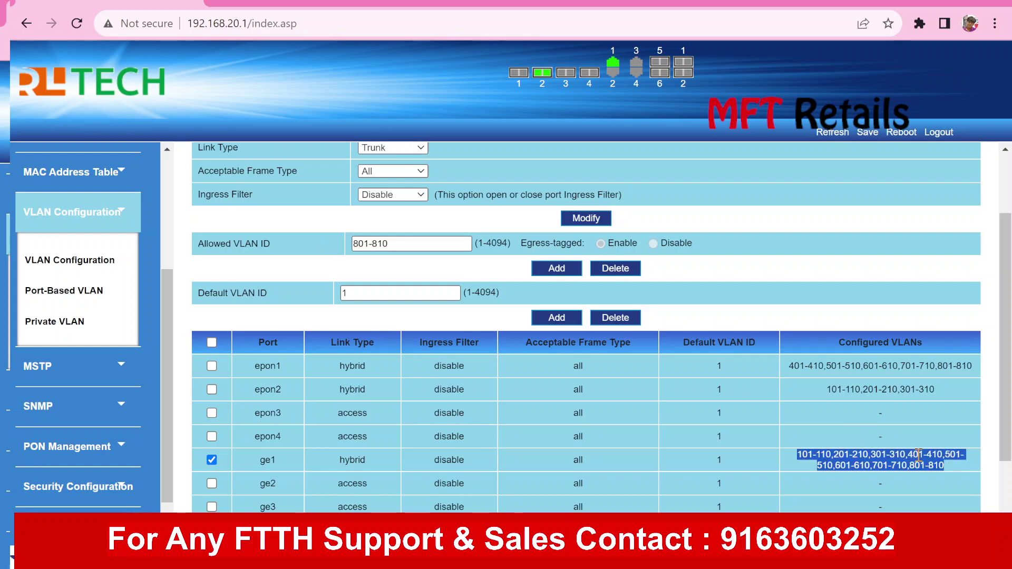
{"action": "left_click", "coordinate": [727, 272]}
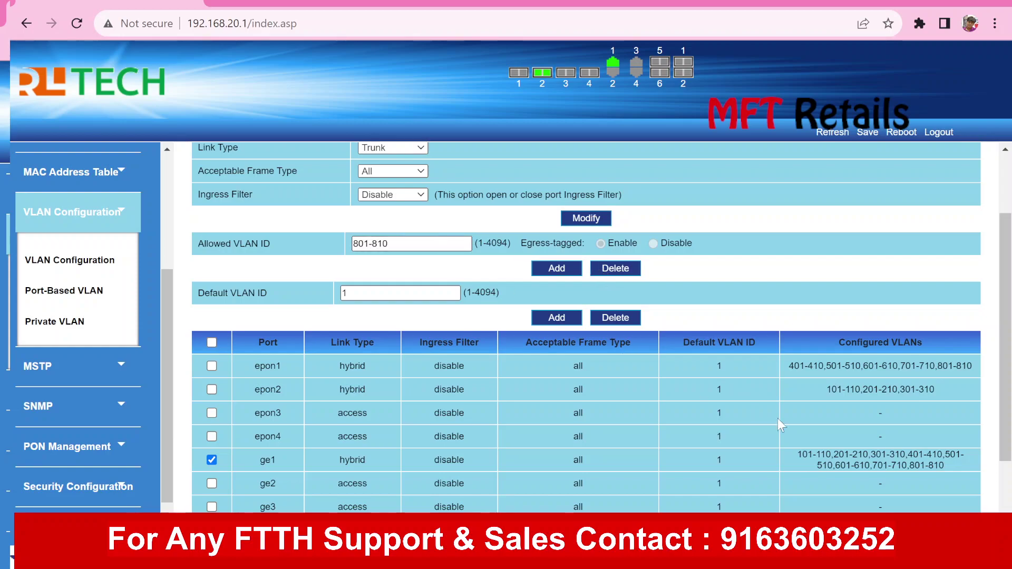
{"action": "left_click_drag", "start_coordinate": [909, 466], "coordinate": [947, 466]}
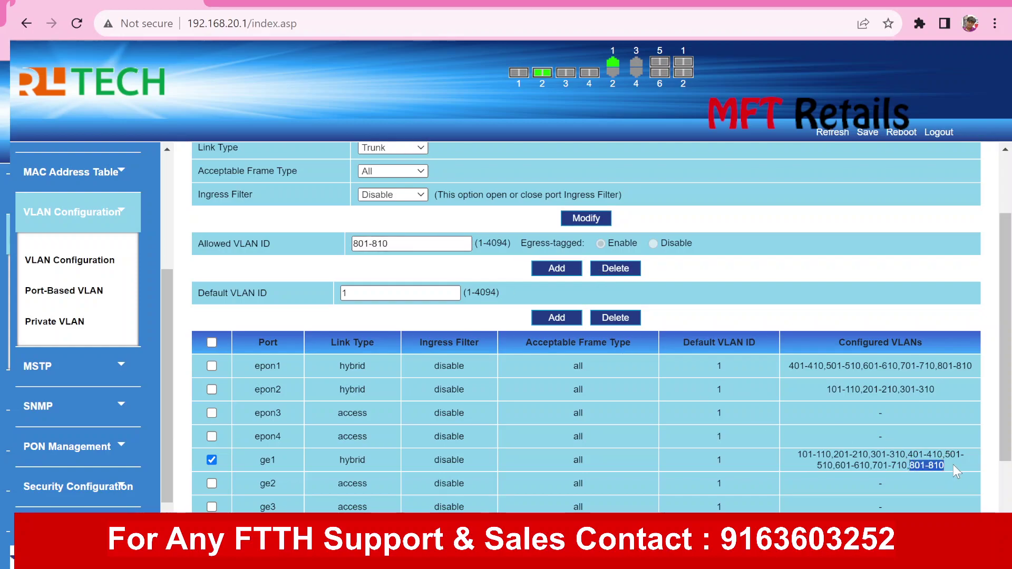
{"action": "left_click", "coordinate": [615, 269]}
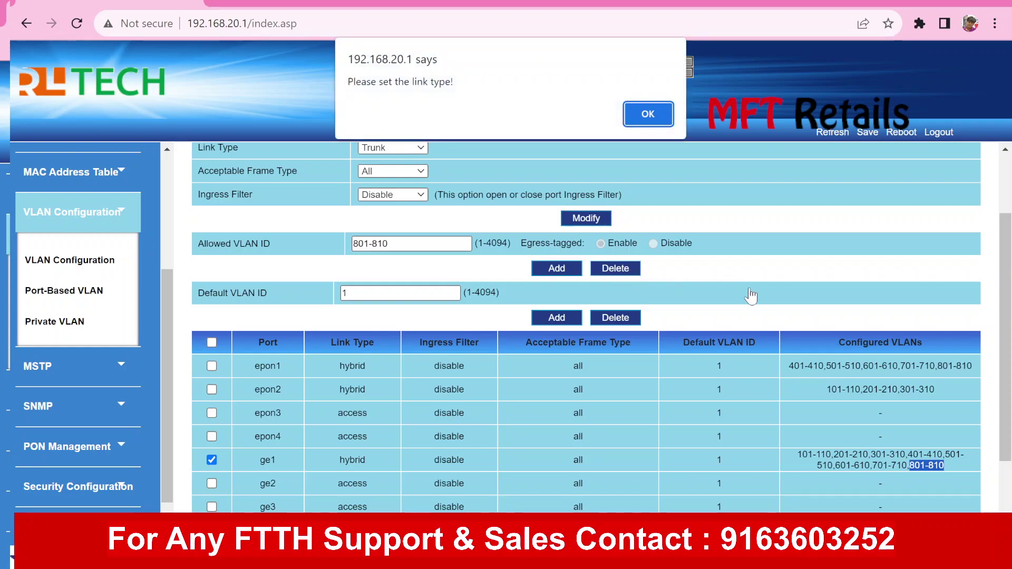
Dismiss the link type warning, reload ge1's Hybrid settings and set Allowed VLAN ID to 801-810
{"action": "left_click", "coordinate": [647, 113]}
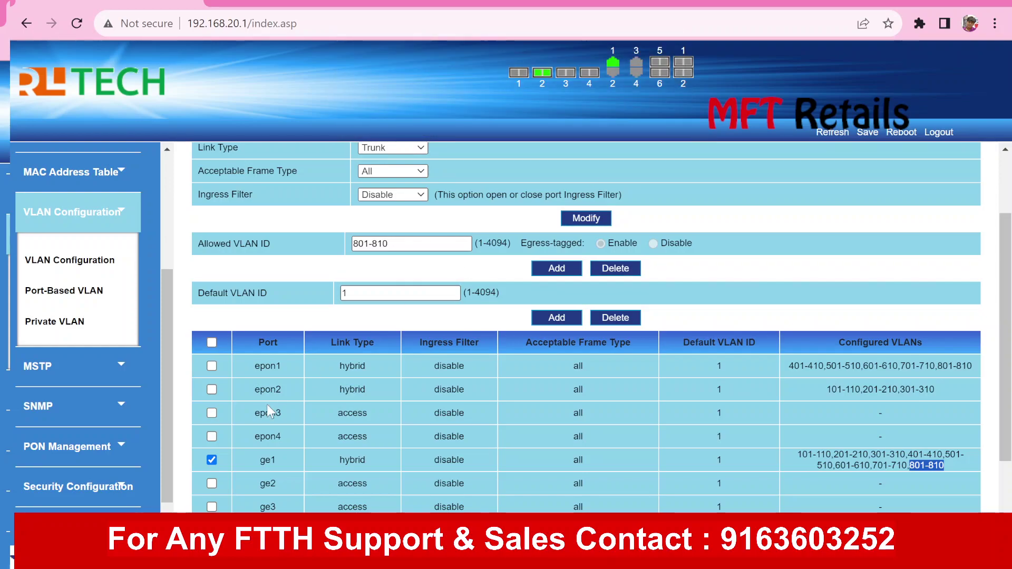
{"action": "left_click", "coordinate": [209, 460]}
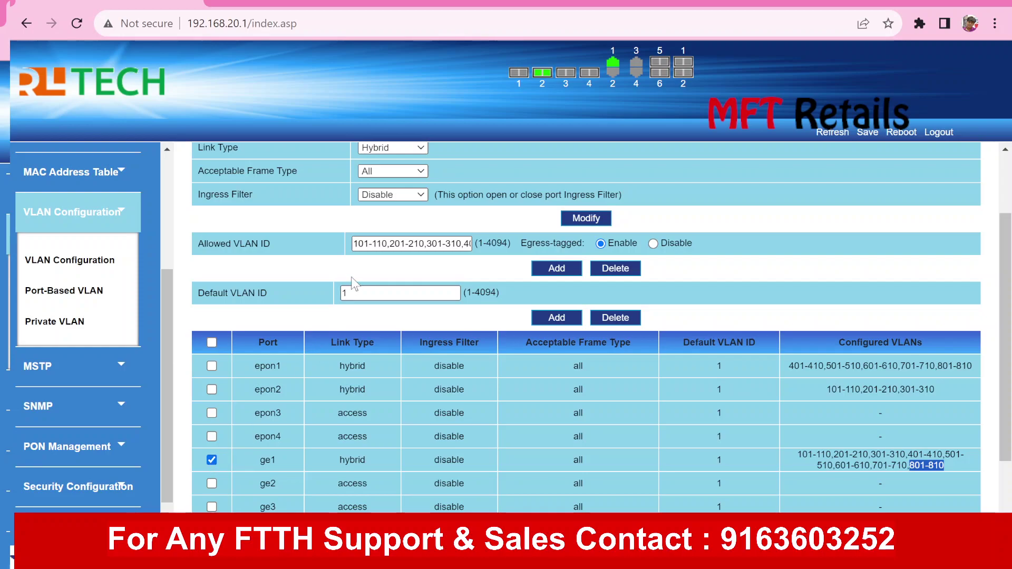
{"action": "triple_click", "coordinate": [394, 244]}
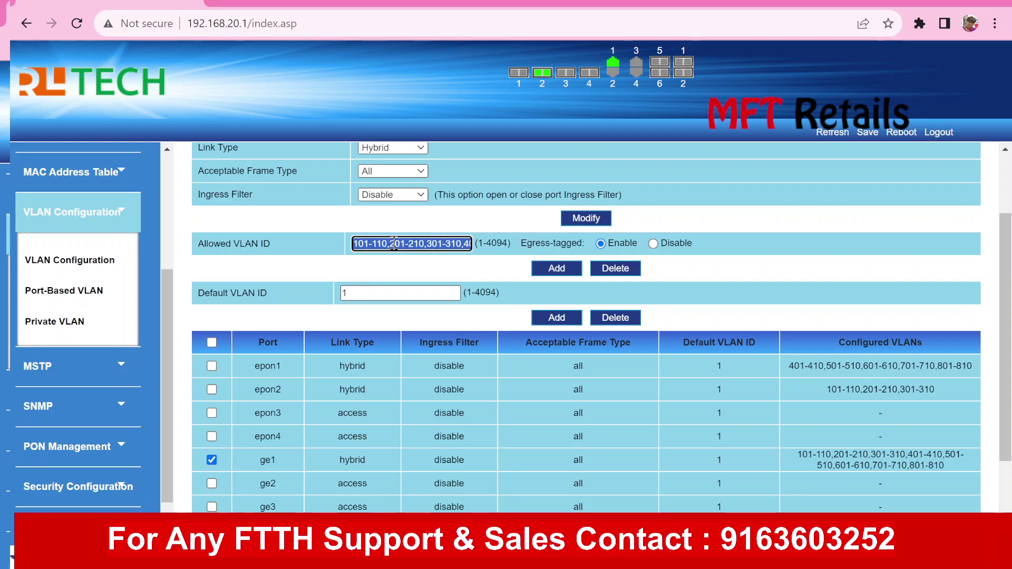
{"action": "type", "text": "801-810"}
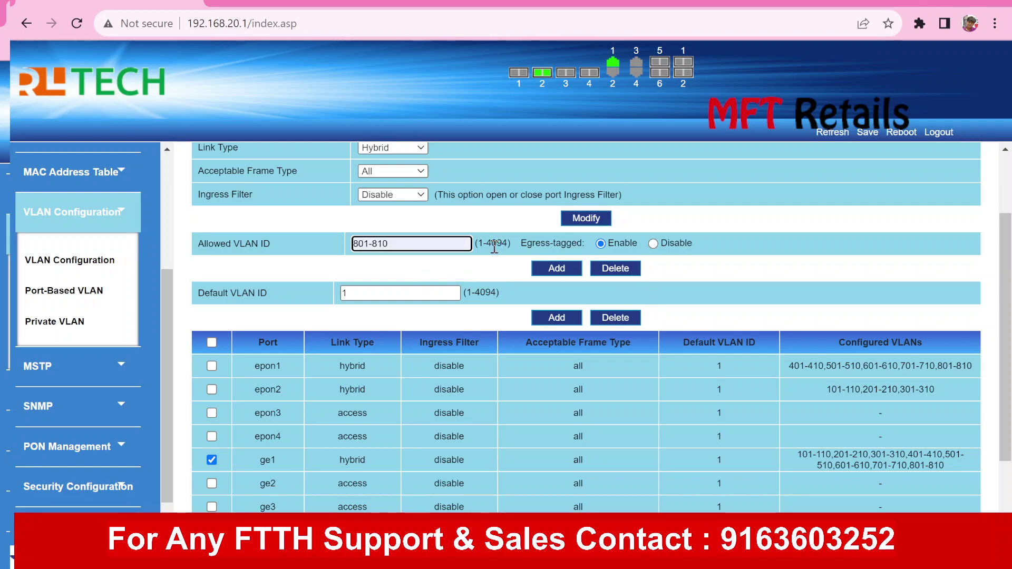
{"action": "triple_click", "coordinate": [432, 236]}
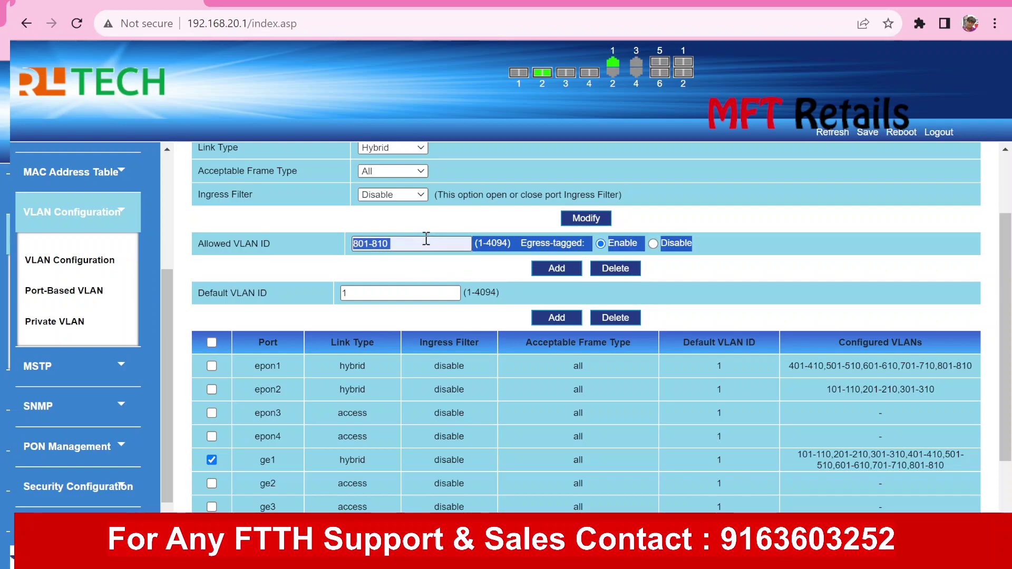
{"action": "left_click", "coordinate": [406, 244]}
{"action": "key", "text": "shift+ctrl+Left"}
{"action": "key", "text": "shift+ctrl+Left"}
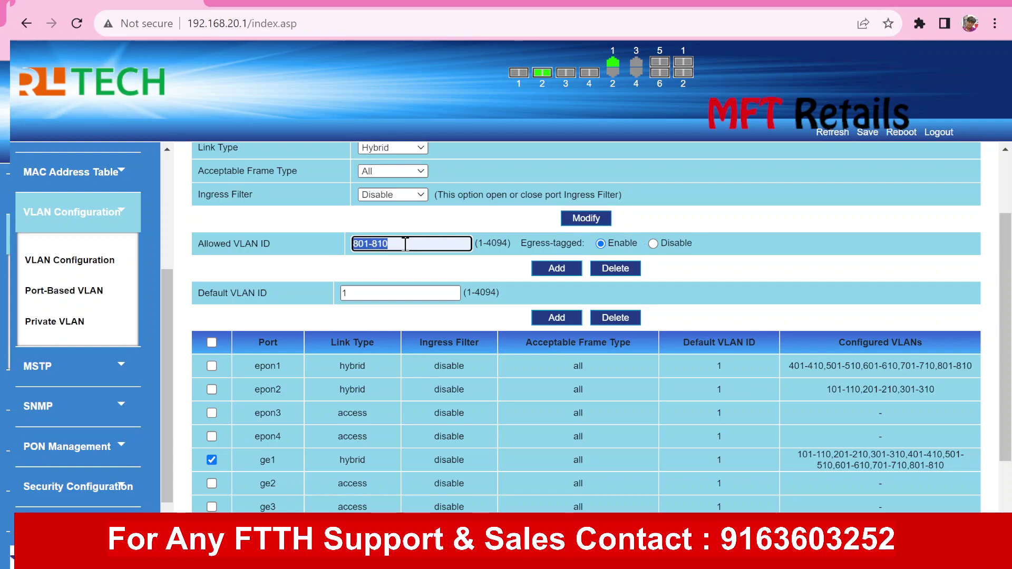
Delete VLANs 801-810 from port ge1 and check its remaining VLANs in the table
{"action": "left_click", "coordinate": [606, 273]}
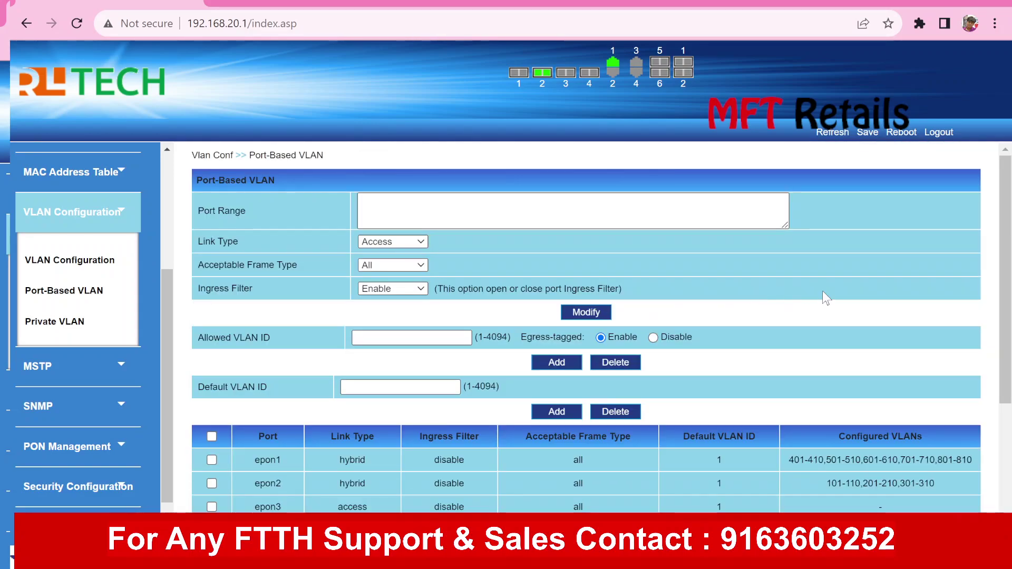
{"action": "scroll", "coordinate": [822, 297], "scroll_direction": "down", "scroll_amount": 4}
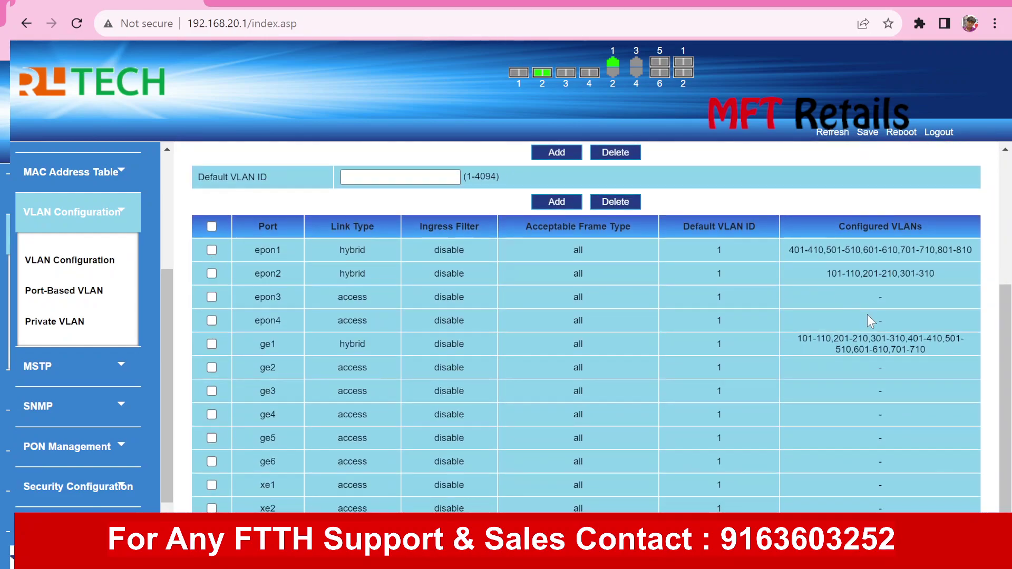
{"action": "triple_click", "coordinate": [884, 337]}
{"action": "scroll", "coordinate": [883, 337], "scroll_direction": "up", "scroll_amount": 3}
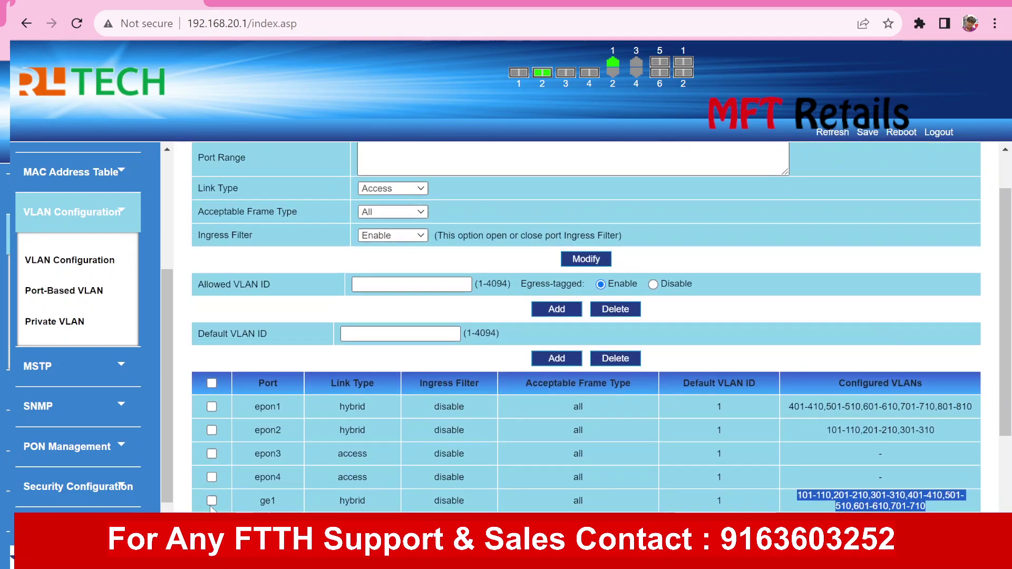
Reload ge1, replace Allowed VLAN ID with 801-810 and add it back
{"action": "left_click", "coordinate": [211, 501]}
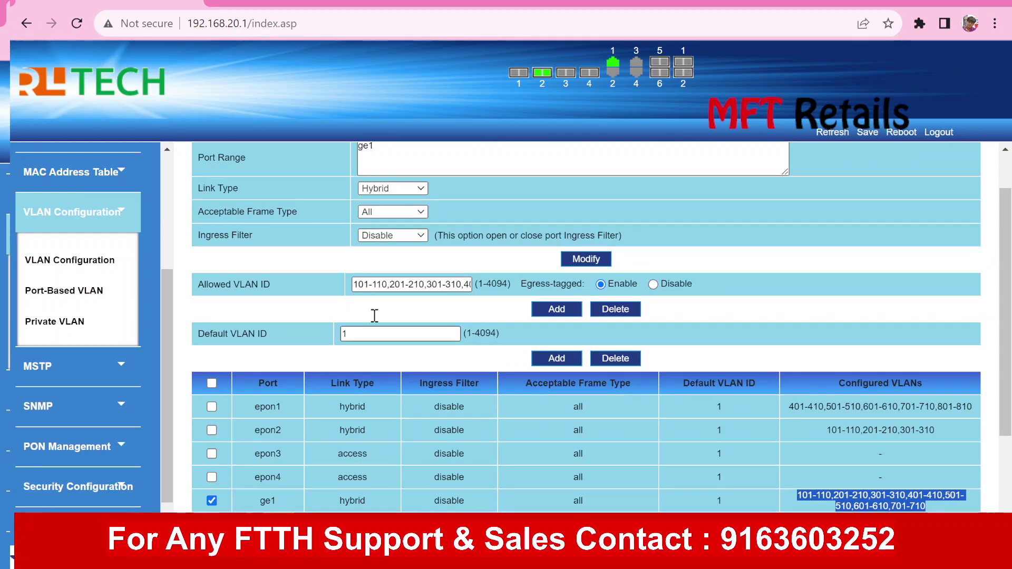
{"action": "triple_click", "coordinate": [371, 284]}
{"action": "key", "text": "BackSpace"}
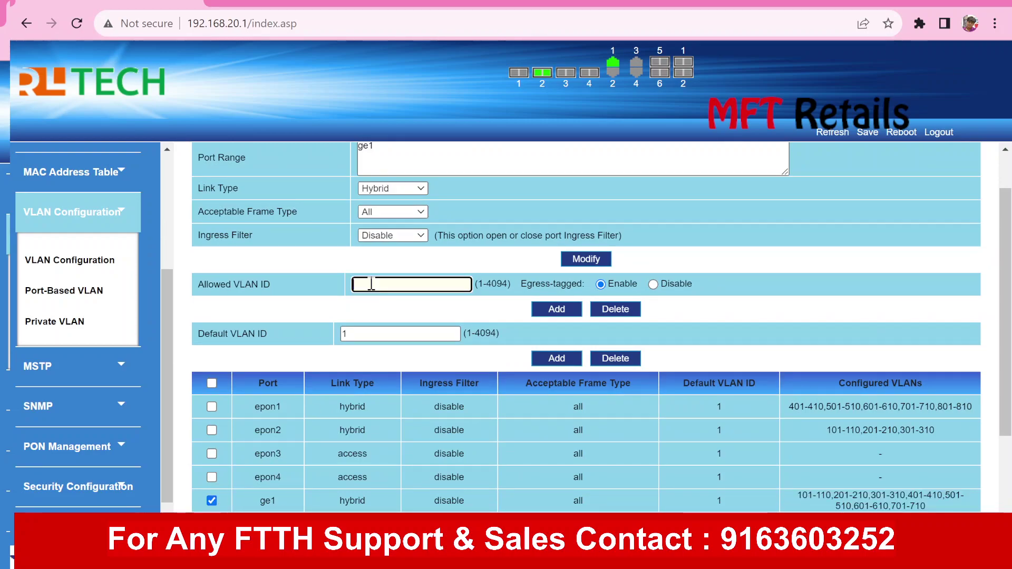
{"action": "type", "text": "801-810"}
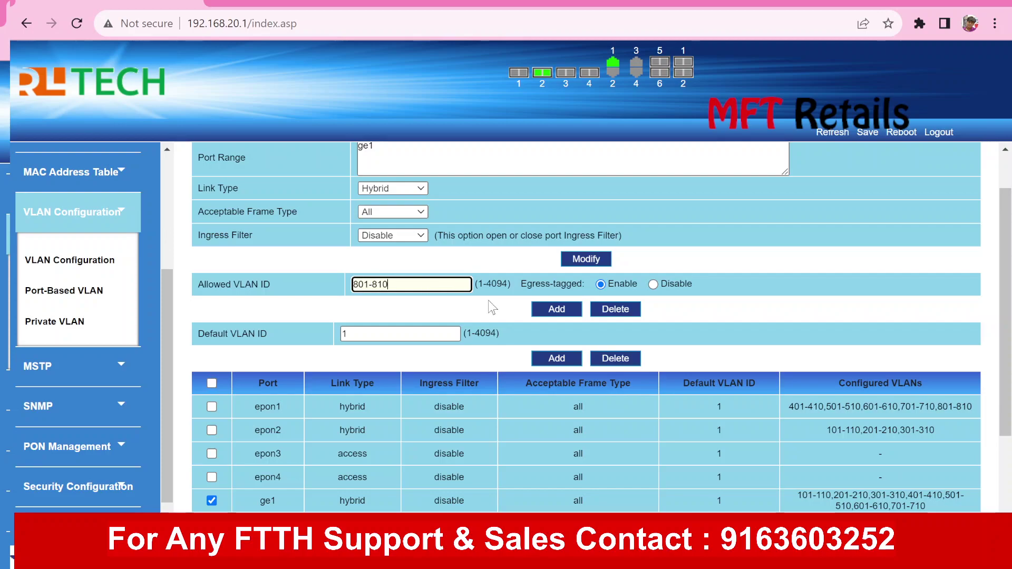
{"action": "left_click", "coordinate": [543, 310]}
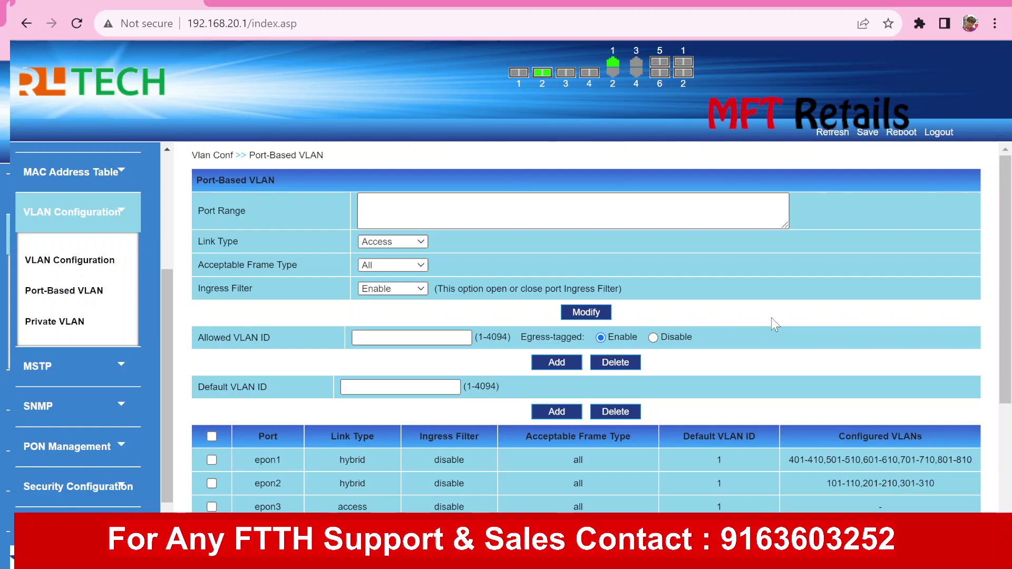
{"action": "scroll", "coordinate": [770, 317], "scroll_direction": "down", "scroll_amount": 4}
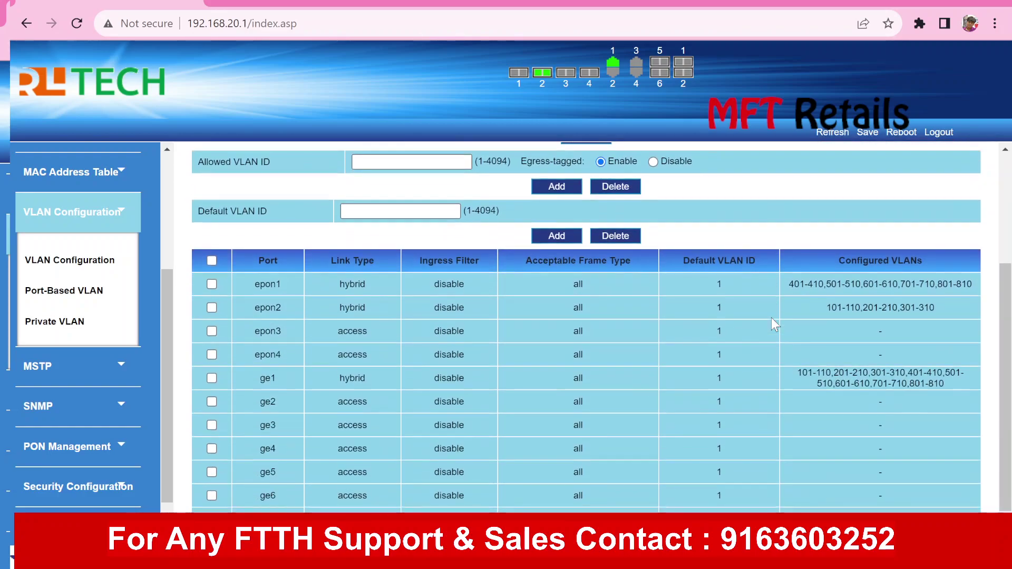
{"action": "scroll", "coordinate": [771, 318], "scroll_direction": "up", "scroll_amount": 4}
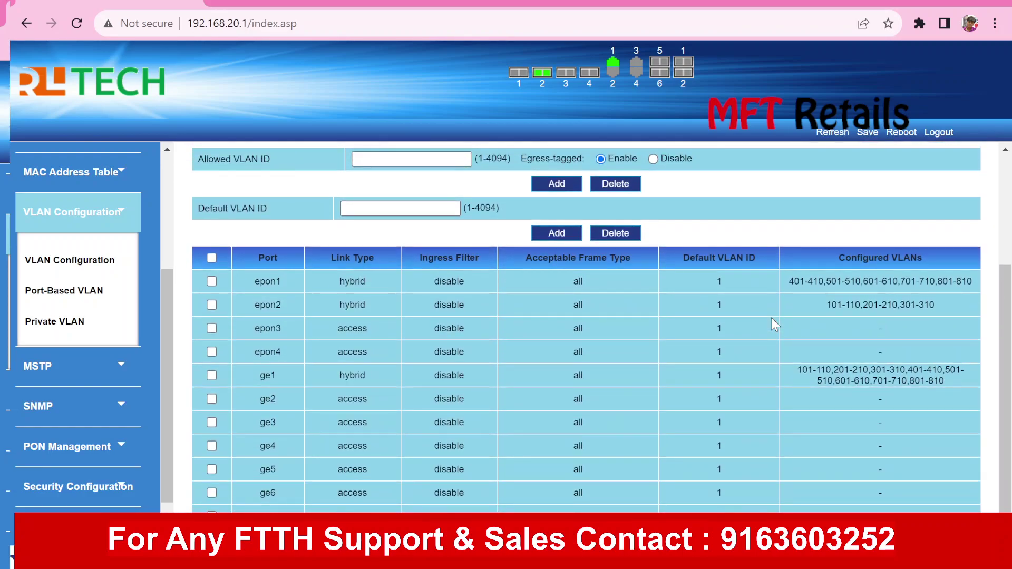
{"action": "scroll", "coordinate": [771, 318], "scroll_direction": "down", "scroll_amount": 3}
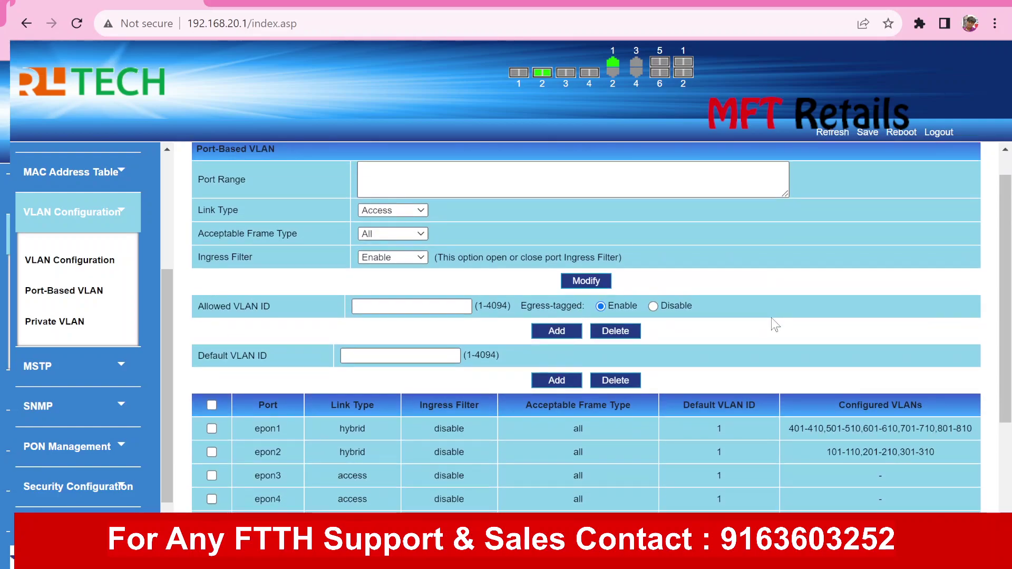
{"action": "scroll", "coordinate": [770, 317], "scroll_direction": "down", "scroll_amount": 1}
{"action": "scroll", "coordinate": [770, 317], "scroll_direction": "up", "scroll_amount": 3}
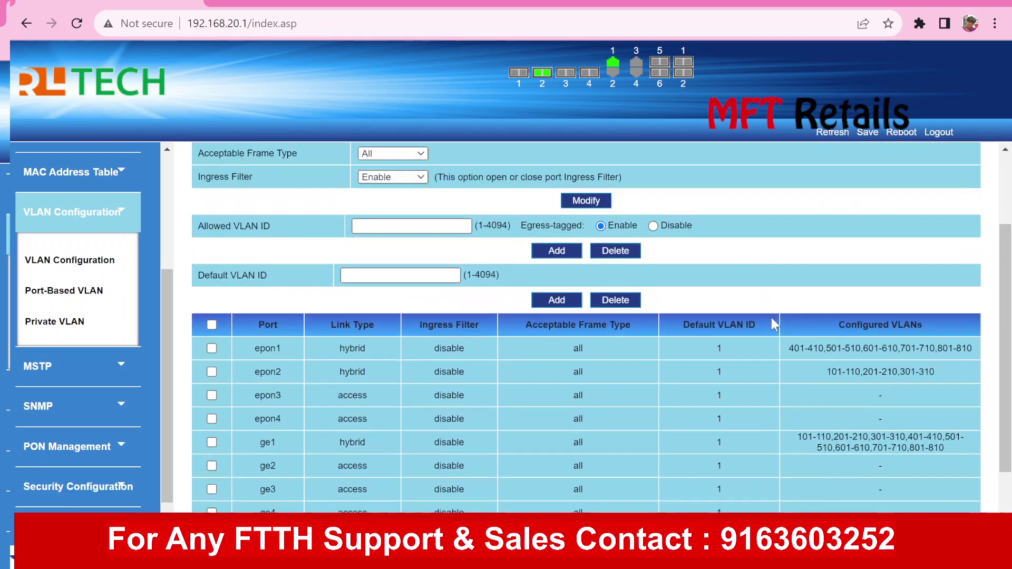
{"action": "scroll", "coordinate": [771, 318], "scroll_direction": "down", "scroll_amount": 1}
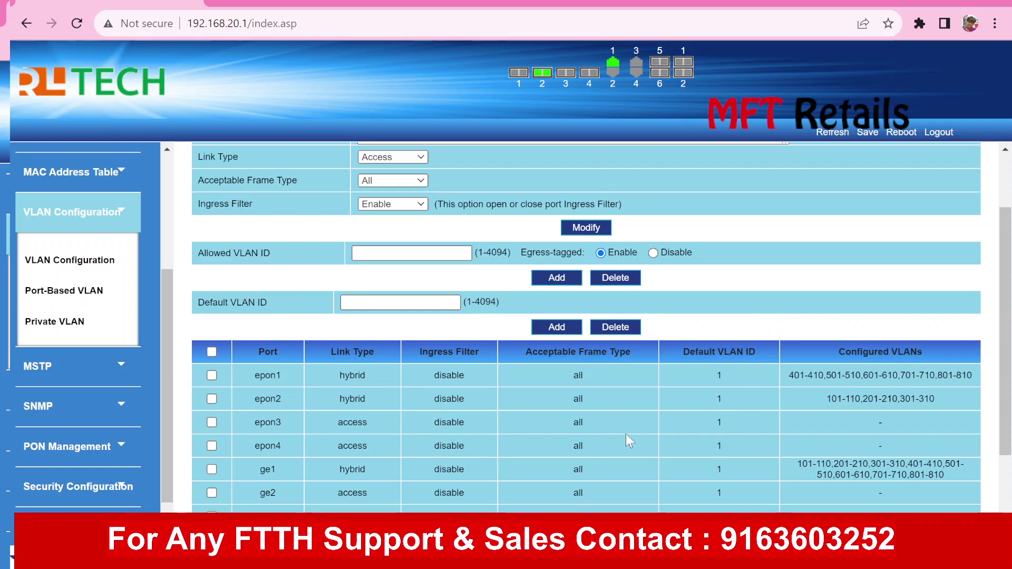
{"action": "scroll", "coordinate": [625, 434], "scroll_direction": "down", "scroll_amount": 1}
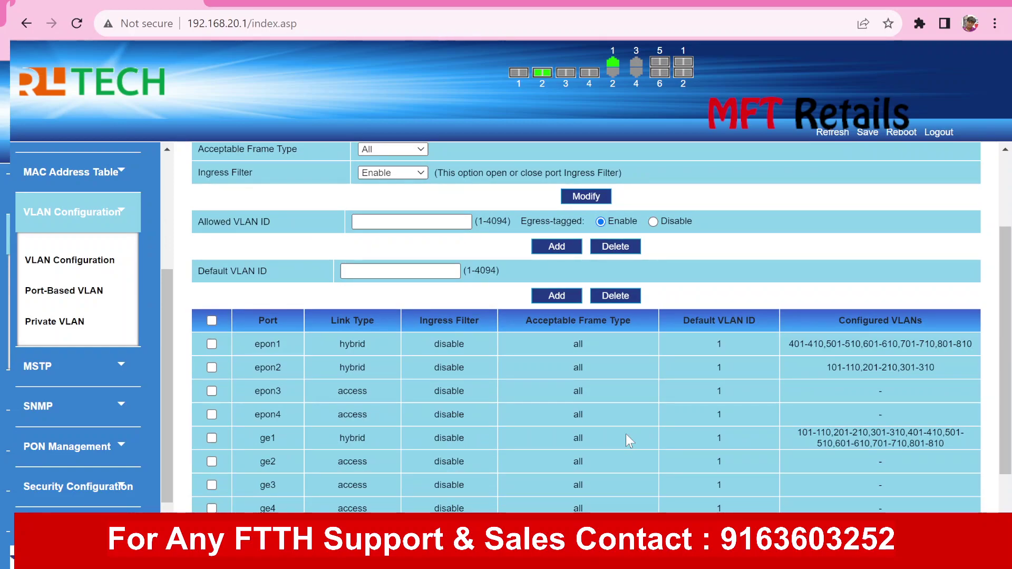
{"action": "scroll", "coordinate": [626, 436], "scroll_direction": "down", "scroll_amount": 3}
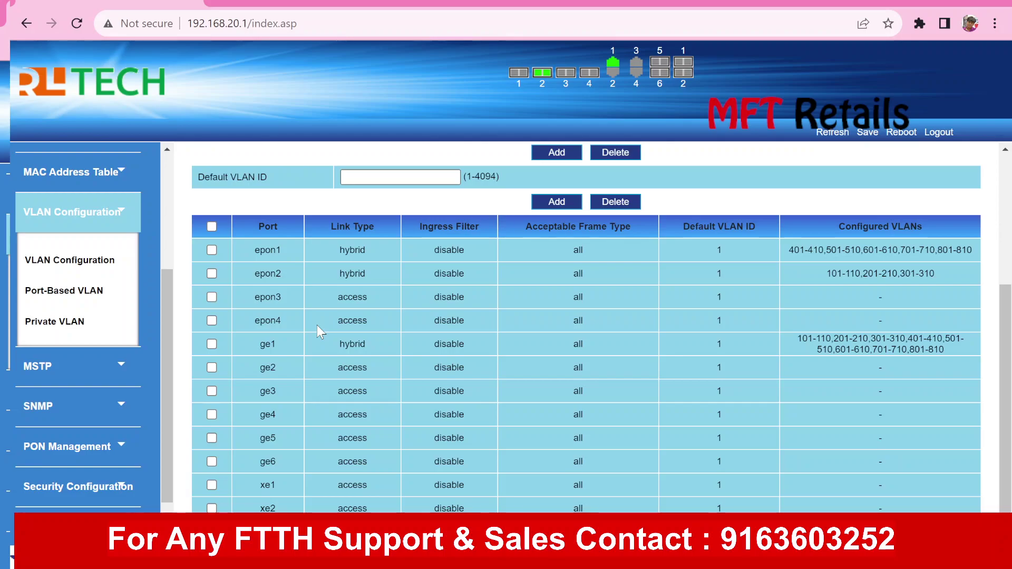
{"action": "scroll", "coordinate": [317, 326], "scroll_direction": "up", "scroll_amount": 3}
{"action": "scroll", "coordinate": [320, 332], "scroll_direction": "down", "scroll_amount": 3}
Set port ge5's Default VLAN ID to 805
{"action": "left_click", "coordinate": [210, 440]}
{"action": "scroll", "coordinate": [319, 441], "scroll_direction": "up", "scroll_amount": 4}
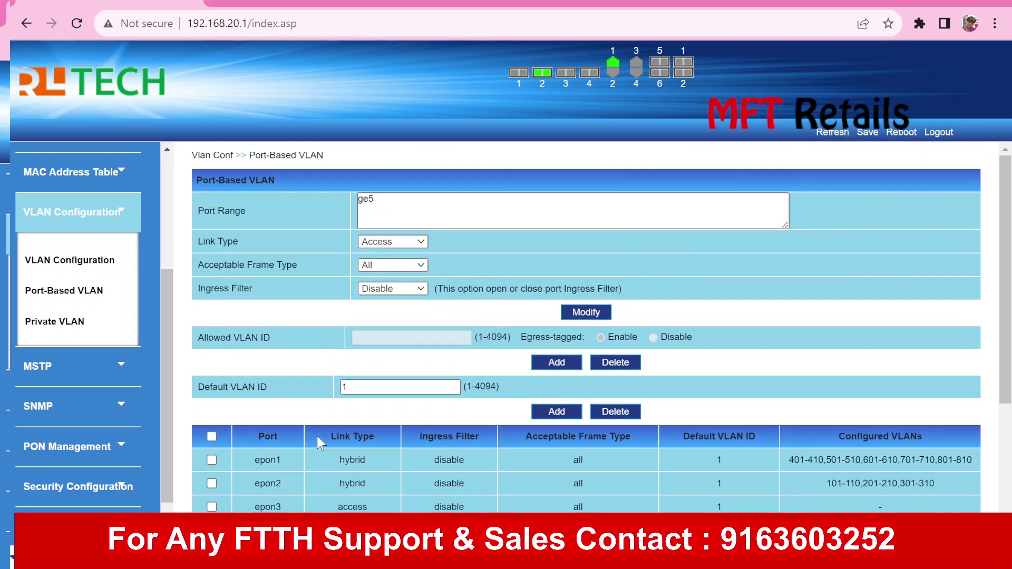
{"action": "scroll", "coordinate": [319, 444], "scroll_direction": "down", "scroll_amount": 4}
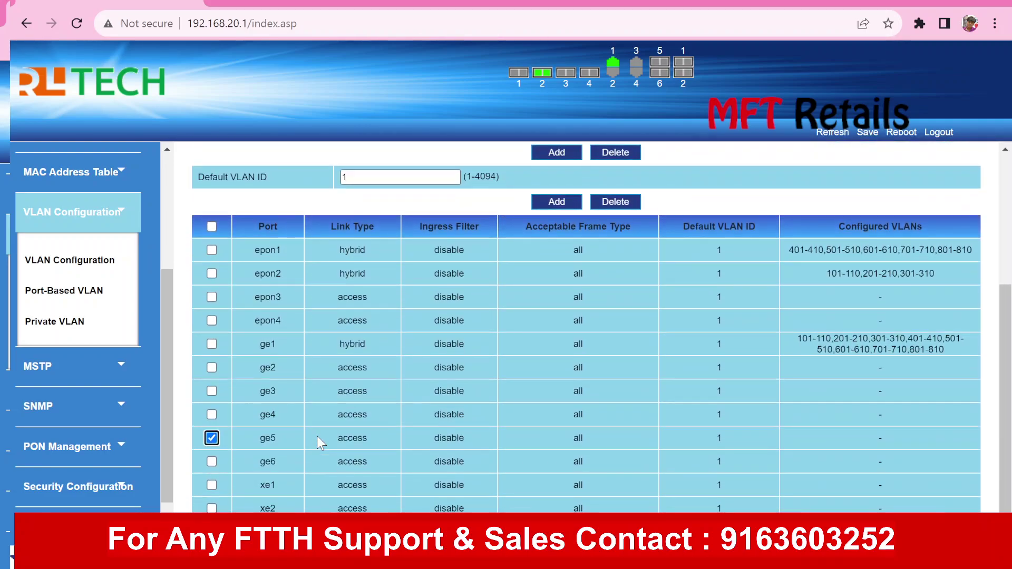
{"action": "scroll", "coordinate": [320, 444], "scroll_direction": "up", "scroll_amount": 1}
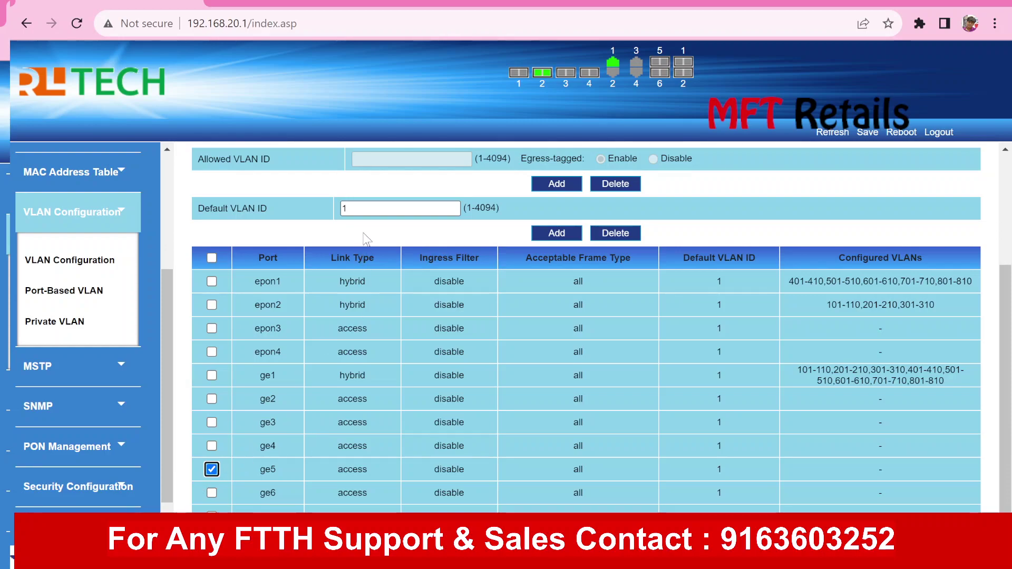
{"action": "double_click", "coordinate": [366, 208]}
{"action": "type", "text": "805"}
{"action": "left_click", "coordinate": [558, 235]}
Reload ge5 and change its Default VLAN ID from 805 back to 1
{"action": "scroll", "coordinate": [761, 214], "scroll_direction": "down", "scroll_amount": 5}
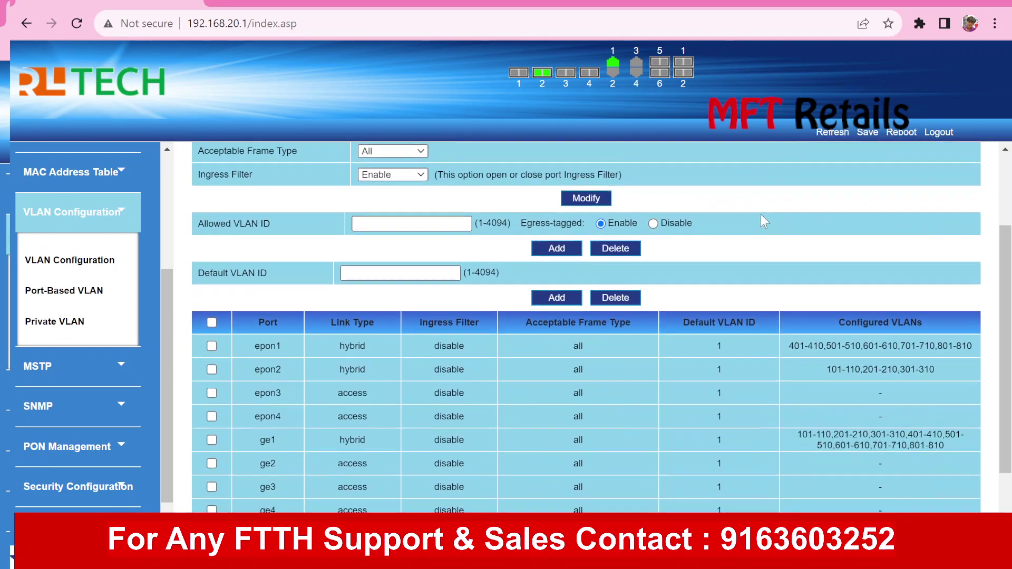
{"action": "scroll", "coordinate": [760, 214], "scroll_direction": "up", "scroll_amount": 3}
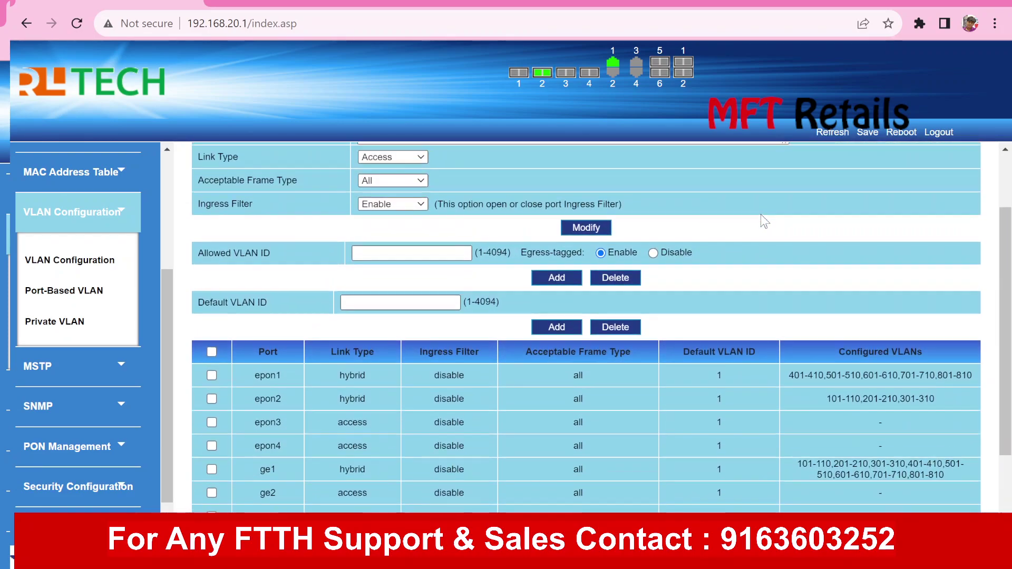
{"action": "scroll", "coordinate": [760, 214], "scroll_direction": "down", "scroll_amount": 1}
{"action": "scroll", "coordinate": [761, 214], "scroll_direction": "down", "scroll_amount": 2}
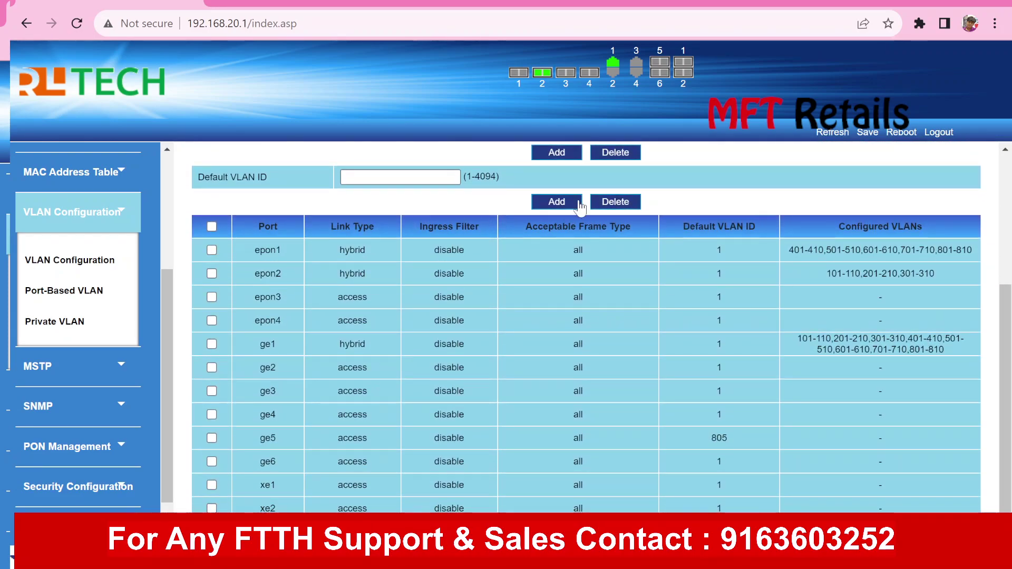
{"action": "left_click", "coordinate": [210, 440]}
{"action": "scroll", "coordinate": [311, 422], "scroll_direction": "up", "scroll_amount": 1}
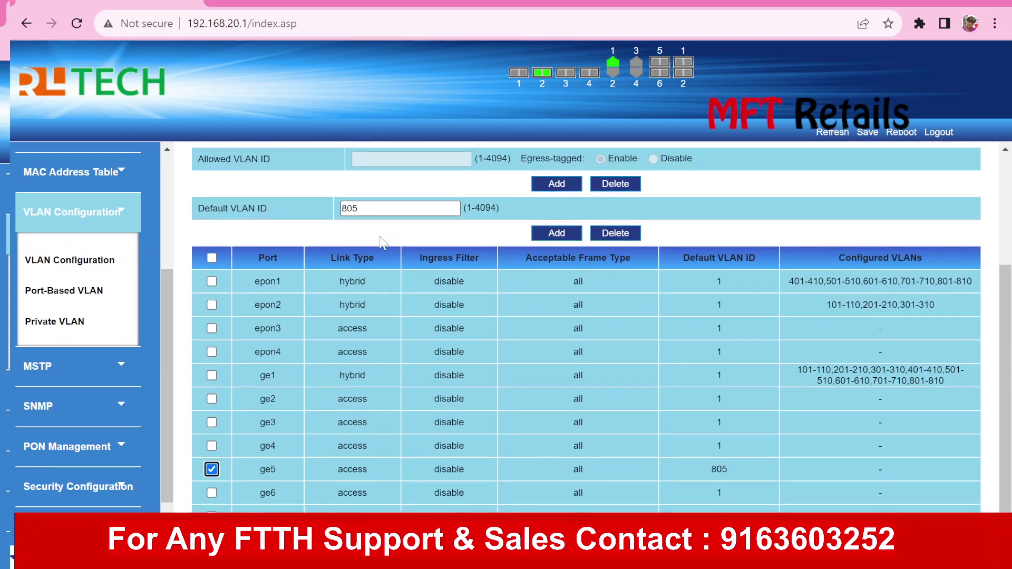
{"action": "triple_click", "coordinate": [374, 206]}
{"action": "left_click", "coordinate": [375, 207]}
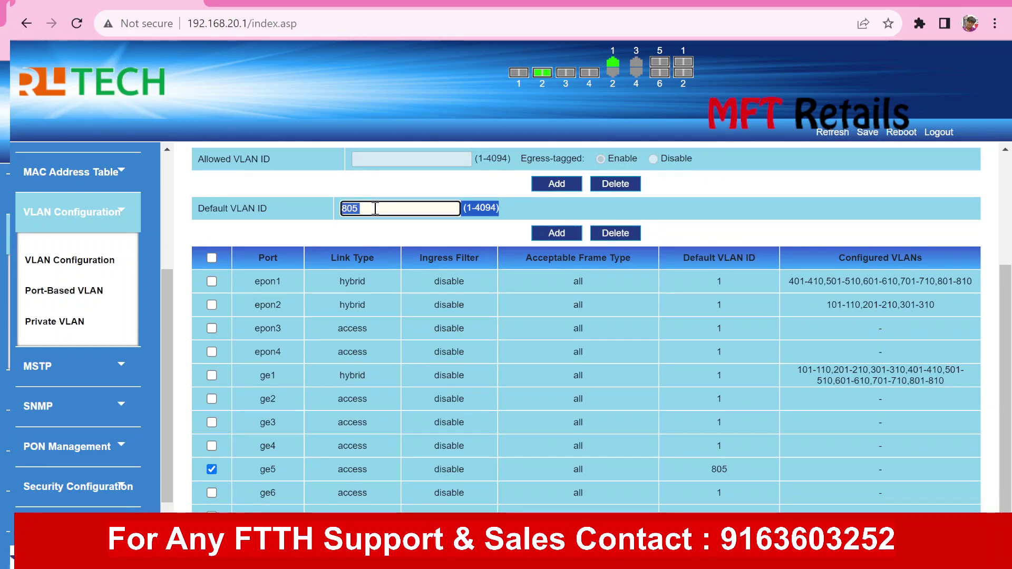
{"action": "type", "text": "1"}
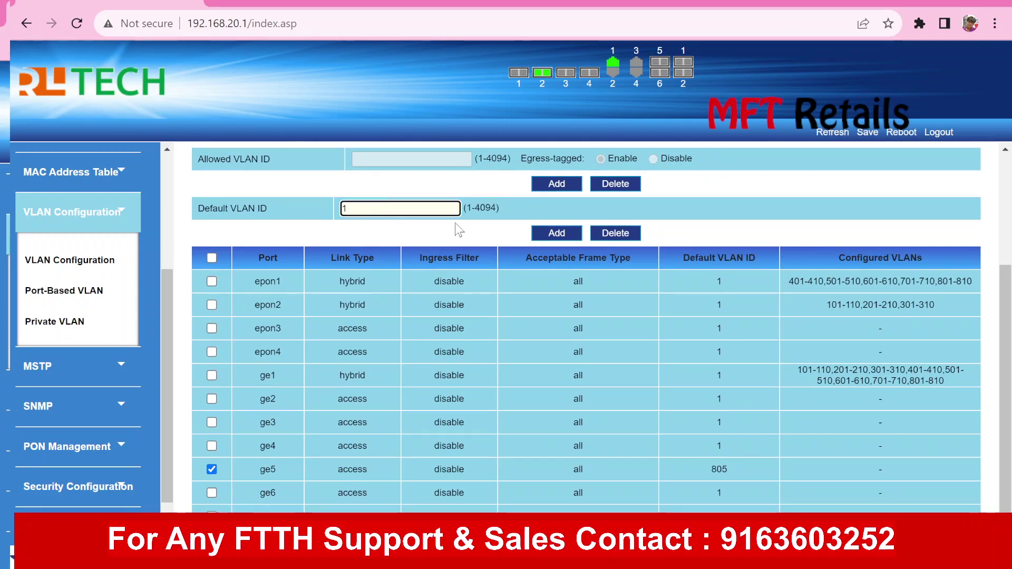
{"action": "left_click", "coordinate": [561, 238]}
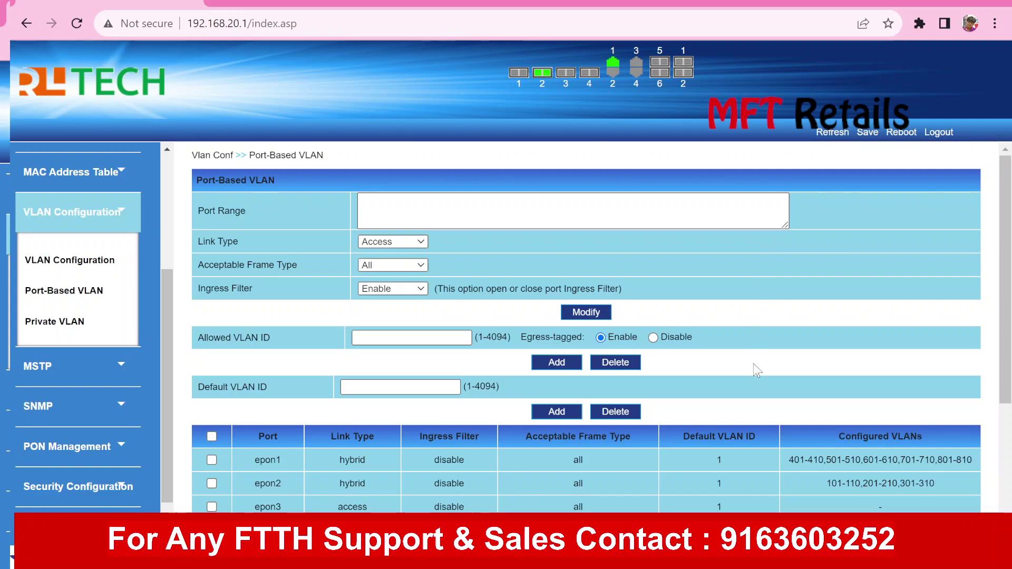
Collapse VLAN Configuration in the sidebar and expand the MAC Address Table section
{"action": "scroll", "coordinate": [754, 363], "scroll_direction": "down", "scroll_amount": 4}
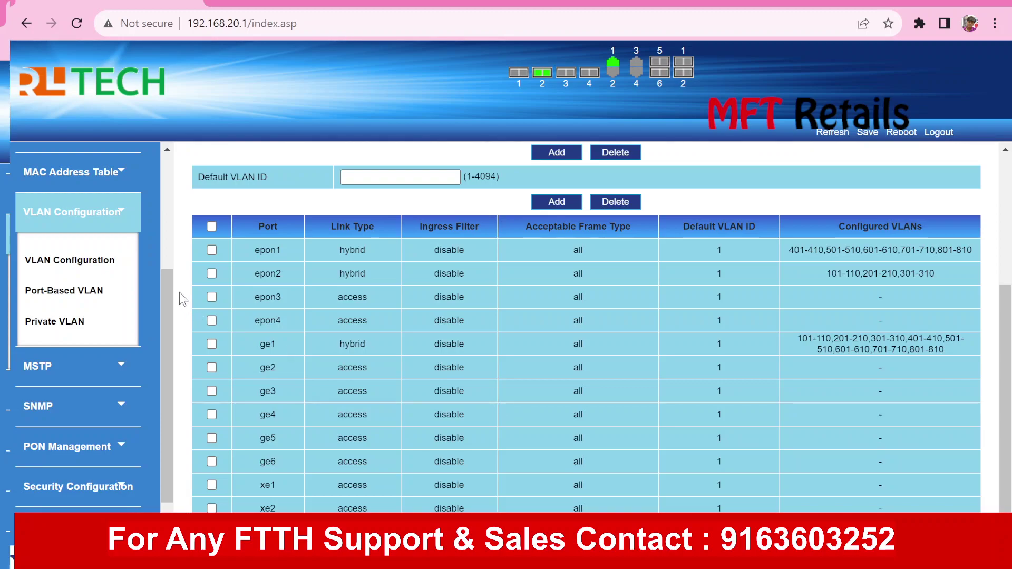
{"action": "left_click", "coordinate": [117, 218]}
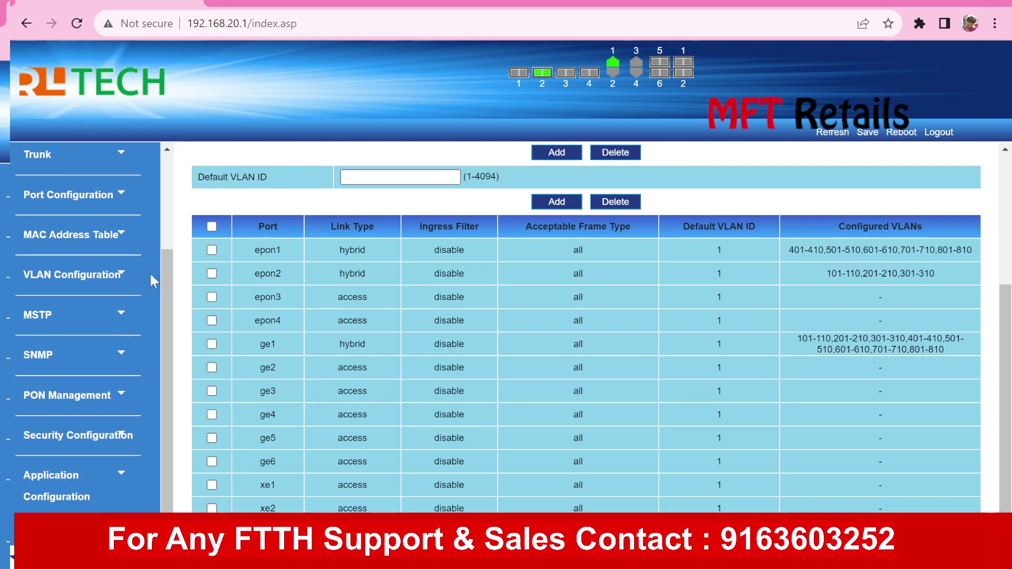
{"action": "left_click_drag", "start_coordinate": [165, 271], "coordinate": [165, 192]}
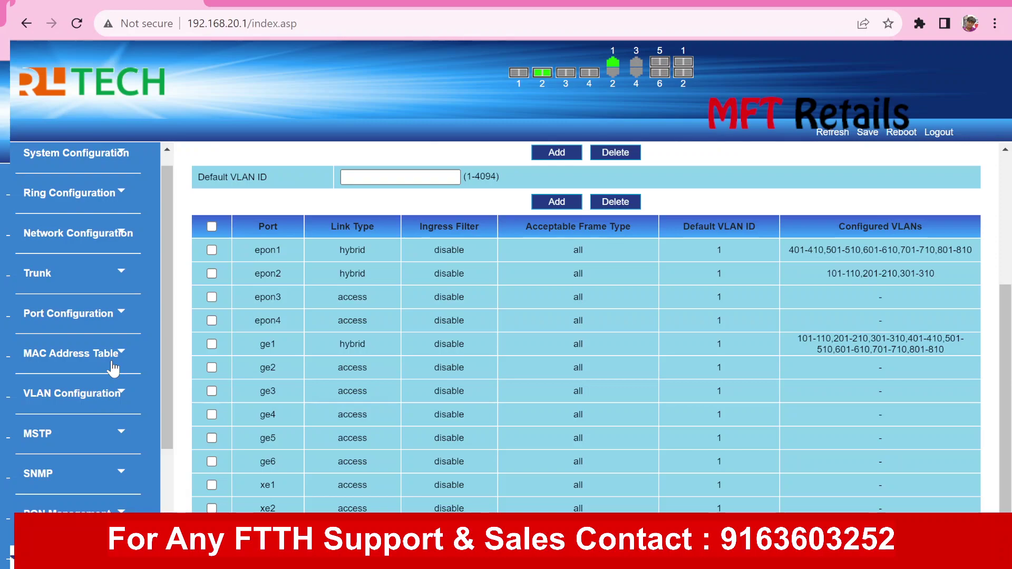
{"action": "left_click", "coordinate": [113, 368]}
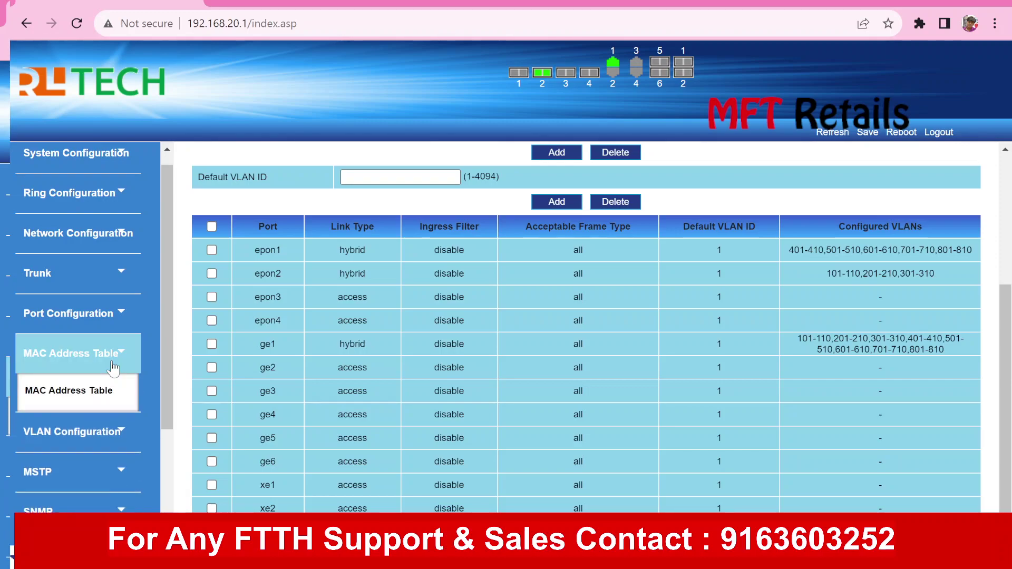
Open the learned MAC Address Table page, then the Static MAC address page
{"action": "left_click", "coordinate": [72, 403]}
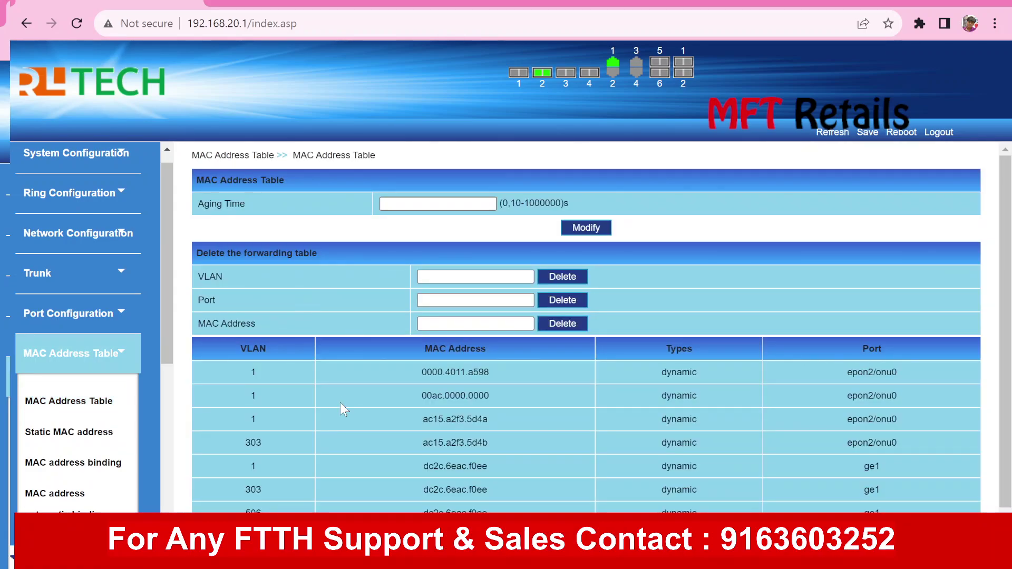
{"action": "scroll", "coordinate": [340, 402], "scroll_direction": "down", "scroll_amount": 1}
{"action": "scroll", "coordinate": [340, 403], "scroll_direction": "up", "scroll_amount": 1}
{"action": "left_click", "coordinate": [68, 432]}
{"action": "left_click_drag", "start_coordinate": [163, 318], "coordinate": [153, 423]}
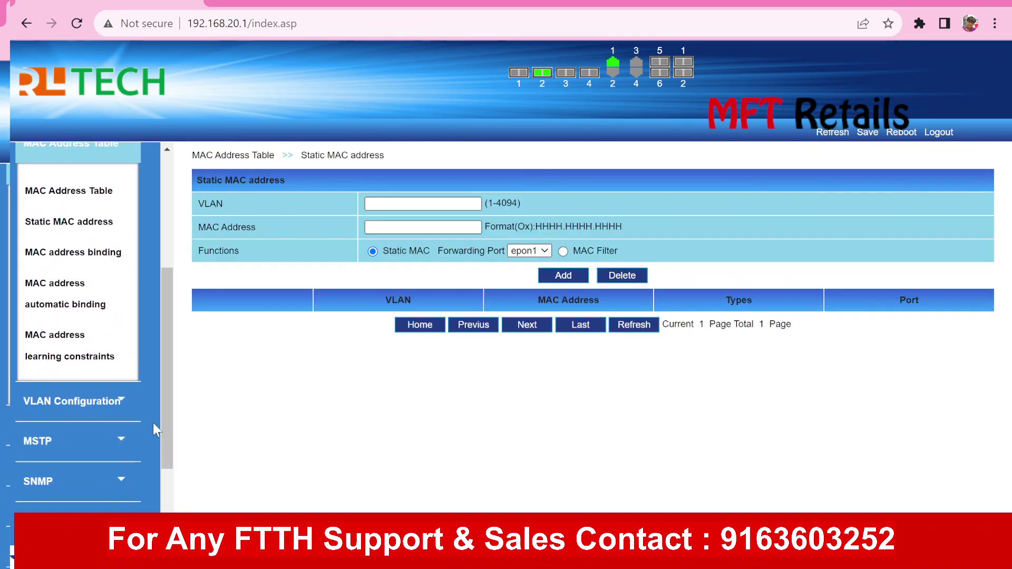
Browse MAC address binding, automatic binding and Static MAC address pages, ending on MAC address binding
{"action": "left_click", "coordinate": [99, 263]}
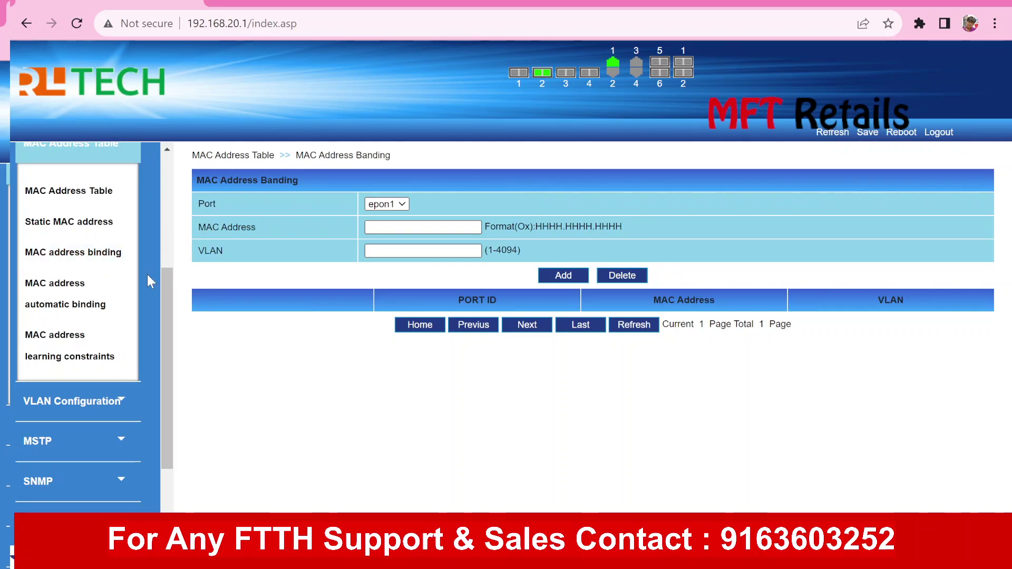
{"action": "left_click", "coordinate": [92, 285]}
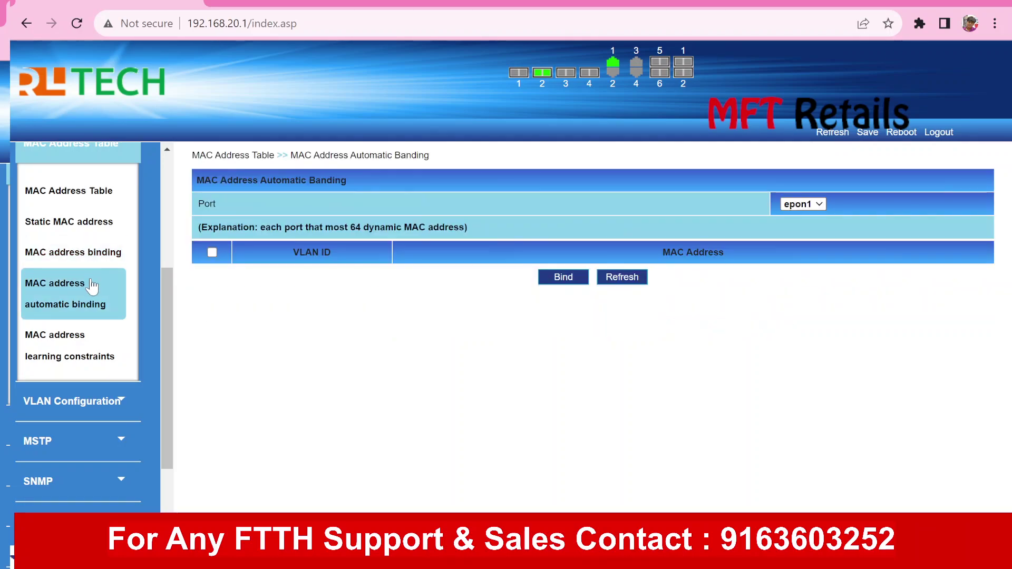
{"action": "left_click", "coordinate": [89, 262]}
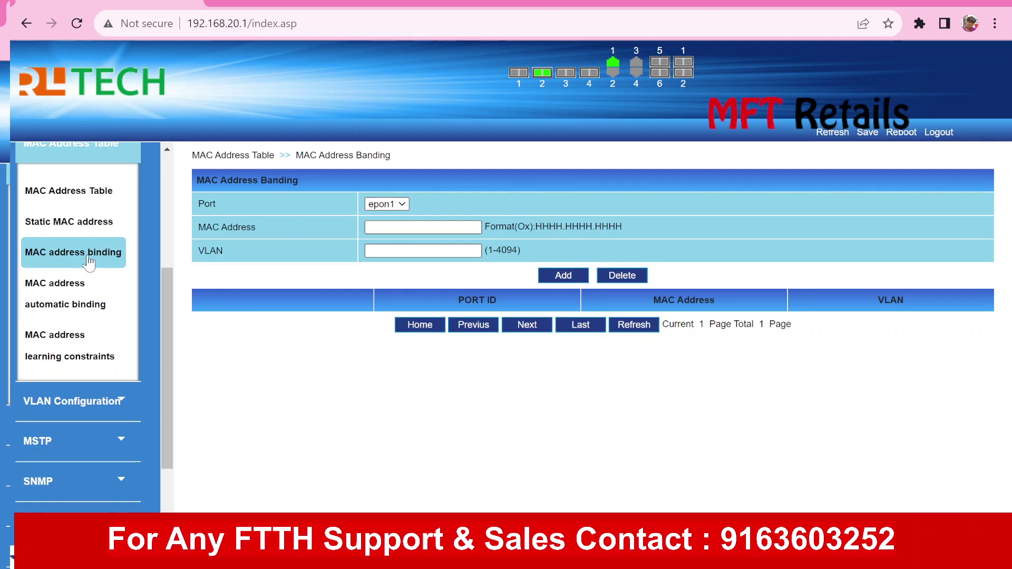
{"action": "left_click", "coordinate": [91, 227]}
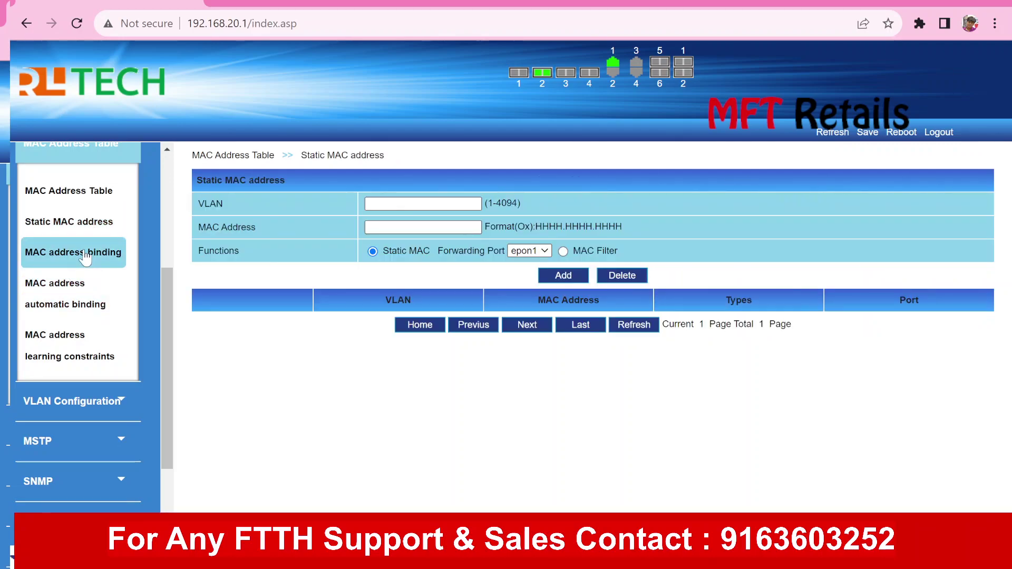
{"action": "left_click", "coordinate": [85, 255]}
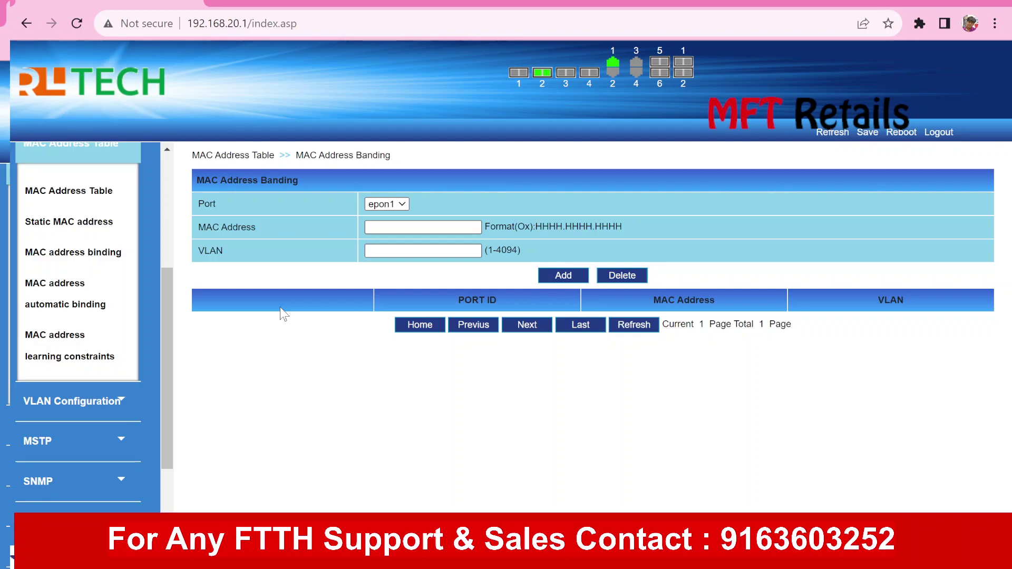
Try the MAC address and VLAN fields of the binding form without entering values
{"action": "left_click", "coordinate": [391, 228]}
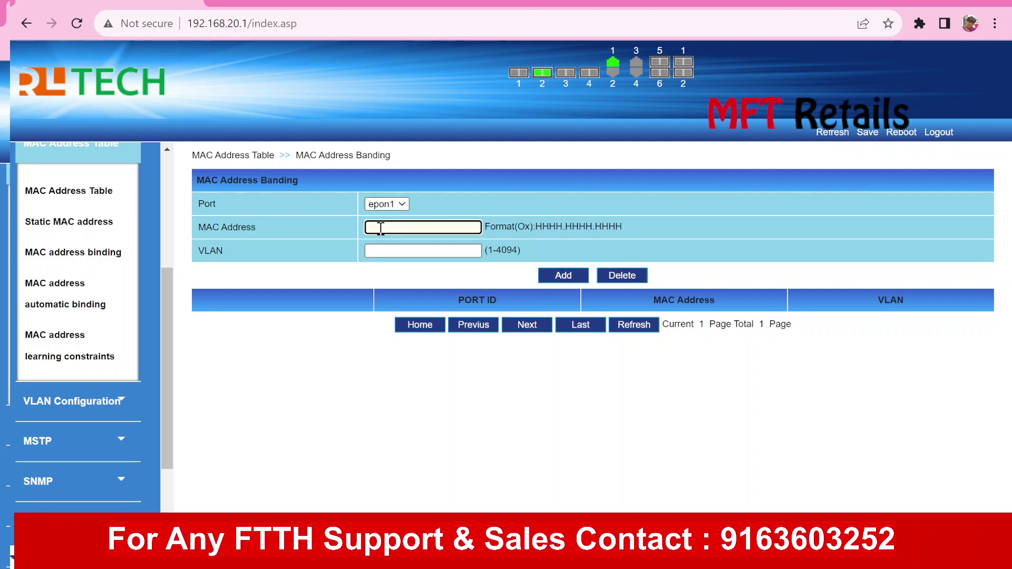
{"action": "left_click", "coordinate": [382, 248]}
{"action": "left_click", "coordinate": [324, 332]}
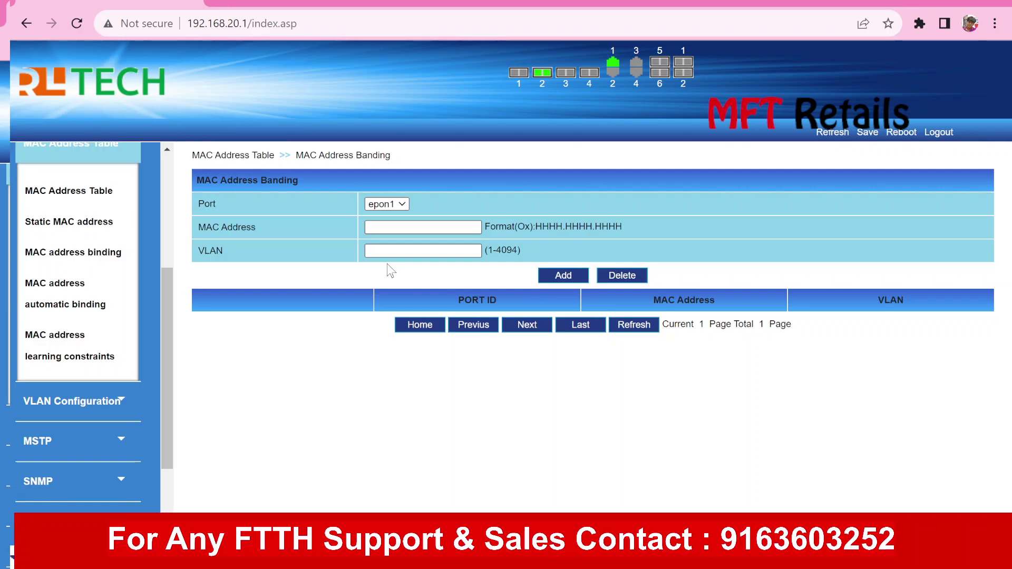
{"action": "left_click", "coordinate": [395, 227]}
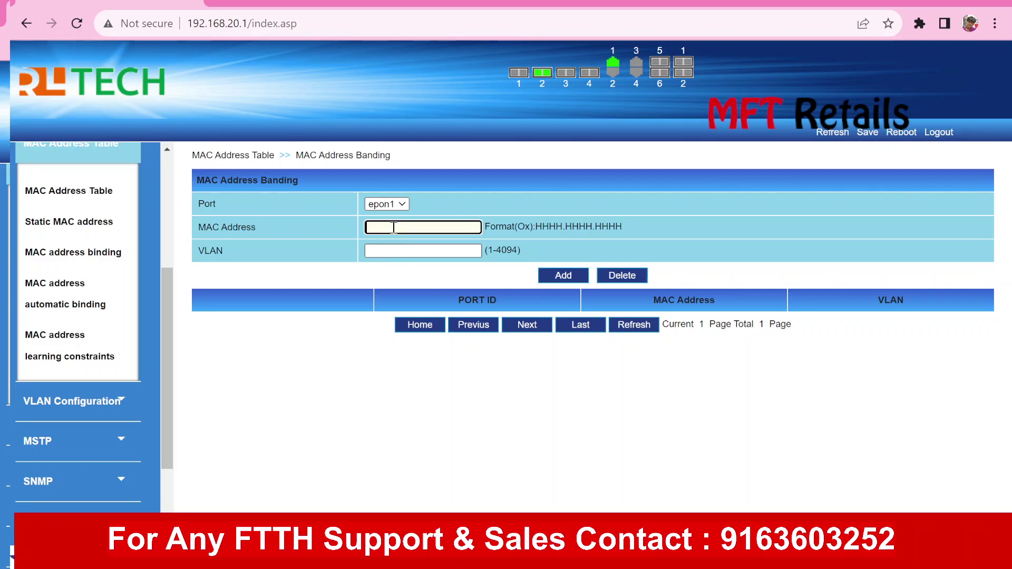
{"action": "left_click", "coordinate": [383, 252]}
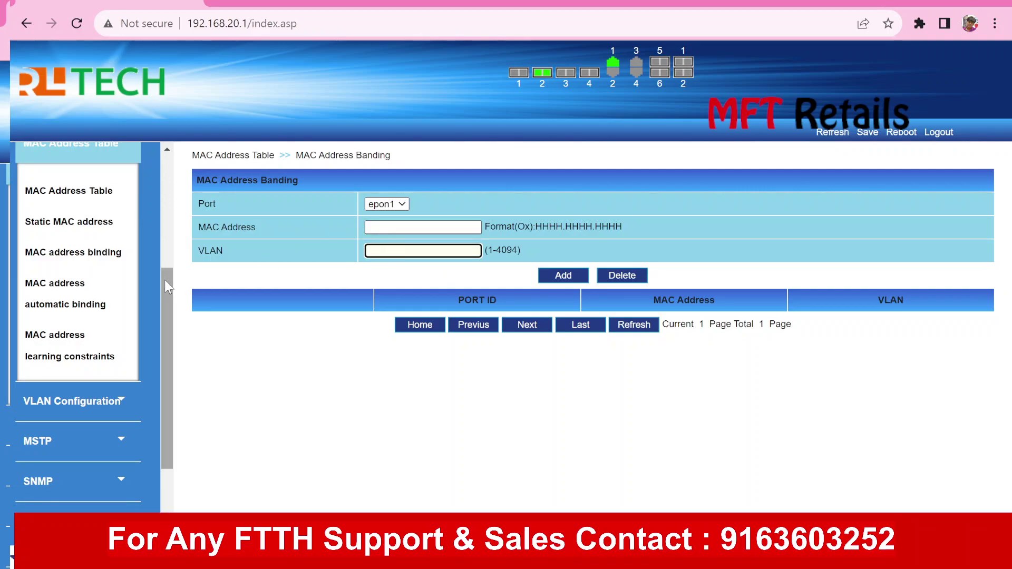
Open the MAC Address Table page listing learned entries on epon2/onu0 and ge1
{"action": "left_click_drag", "start_coordinate": [164, 281], "coordinate": [166, 267]}
{"action": "left_click", "coordinate": [95, 220]}
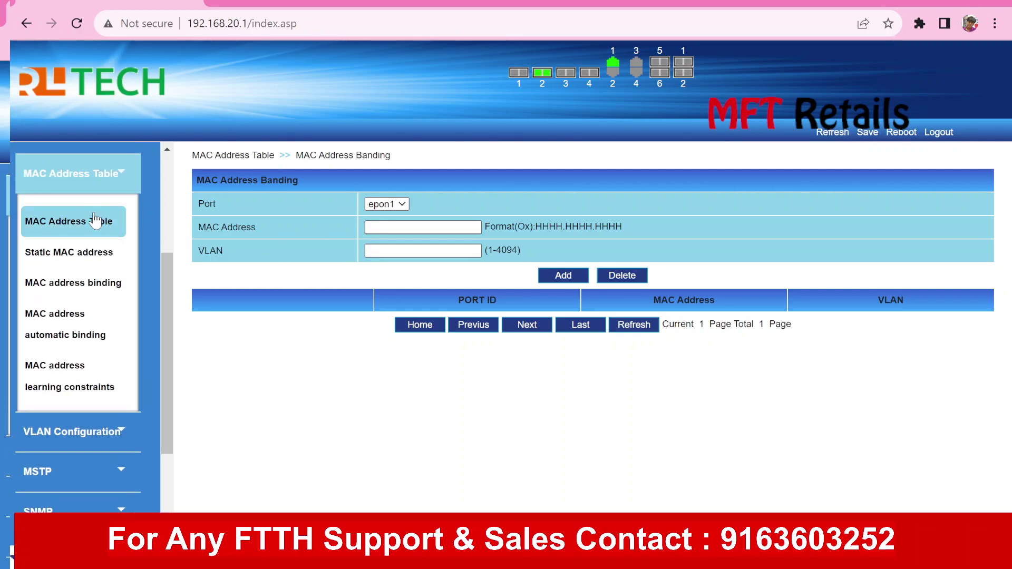
{"action": "double_click", "coordinate": [454, 487]}
Open the MAC address automatic binding page
{"action": "left_click", "coordinate": [454, 487]}
{"action": "scroll", "coordinate": [302, 385], "scroll_direction": "down", "scroll_amount": 1}
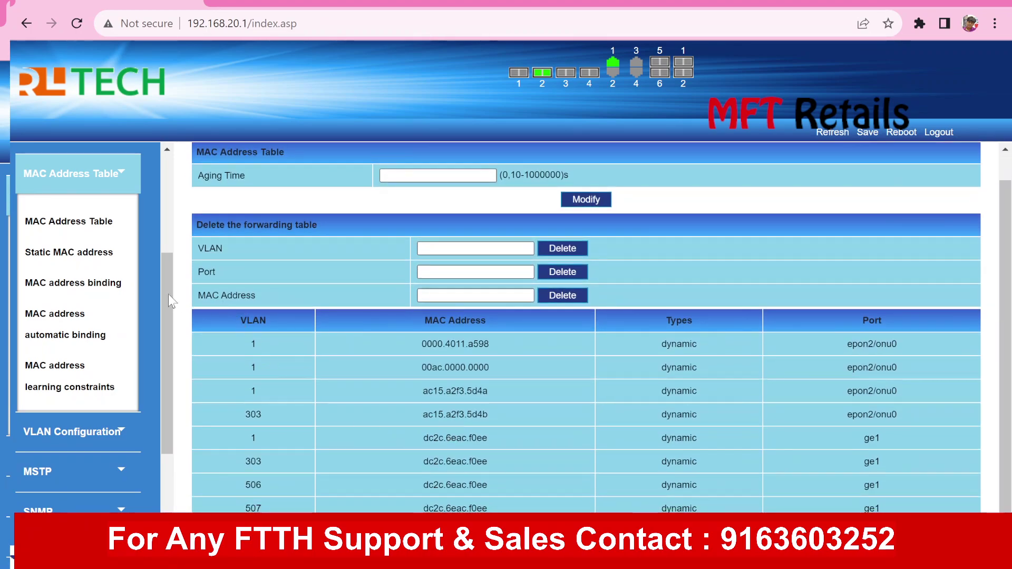
{"action": "left_click", "coordinate": [82, 333]}
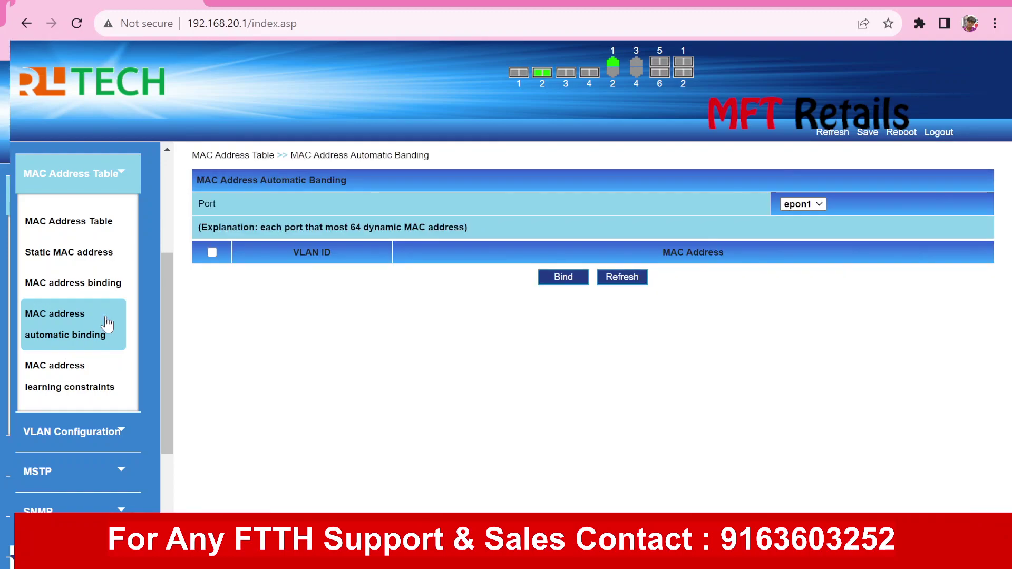
Expand VLAN Configuration and MSTP, then view MSTP Port Information with the bridge IDs
{"action": "left_click_drag", "start_coordinate": [169, 277], "coordinate": [162, 371]}
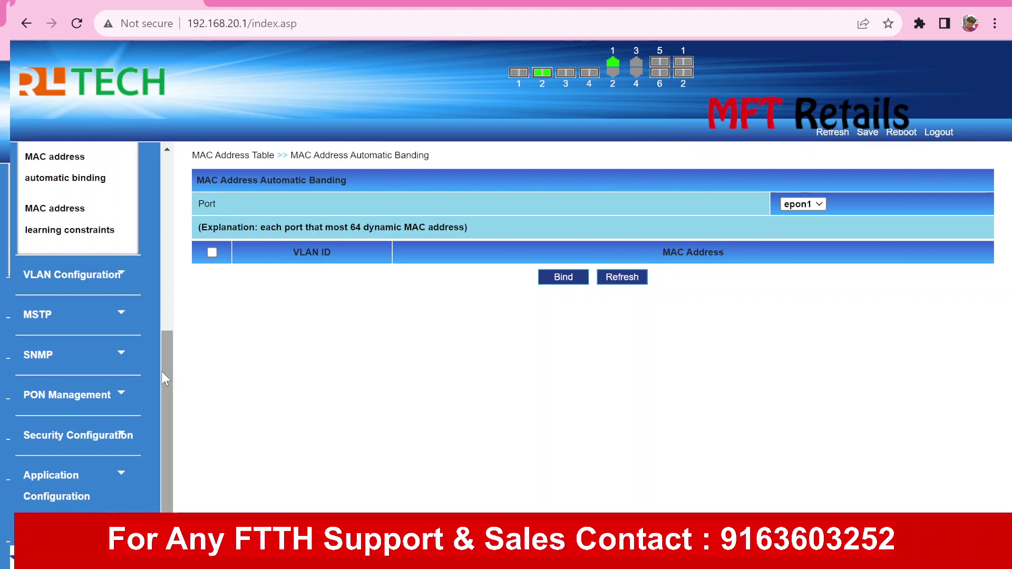
{"action": "left_click", "coordinate": [113, 285]}
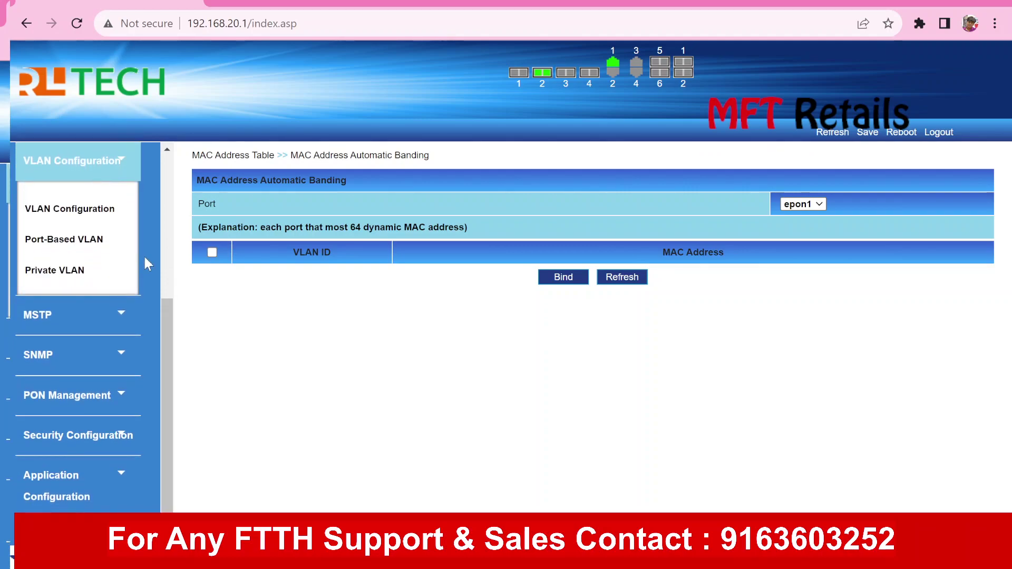
{"action": "left_click", "coordinate": [118, 319]}
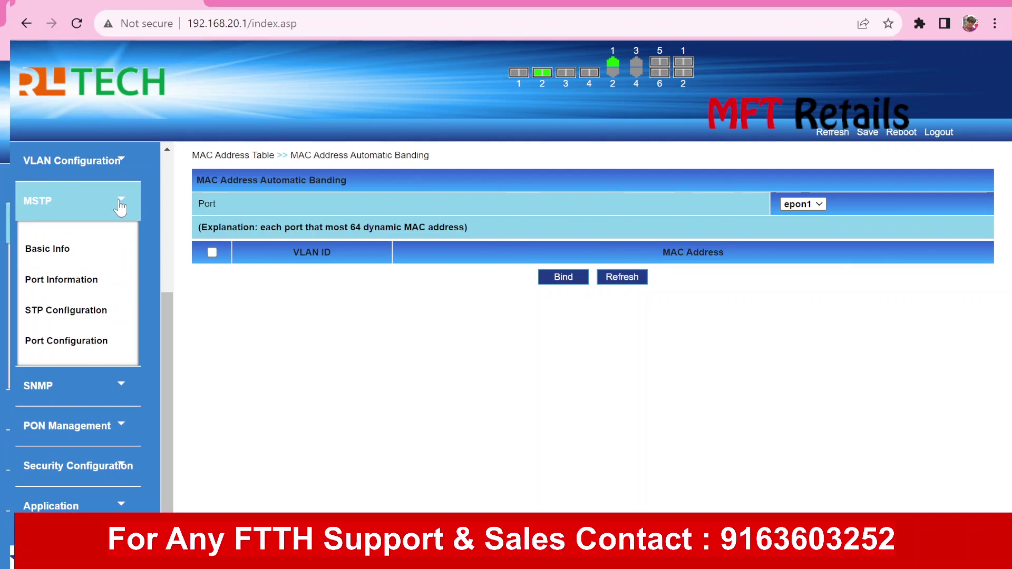
{"action": "left_click", "coordinate": [108, 279]}
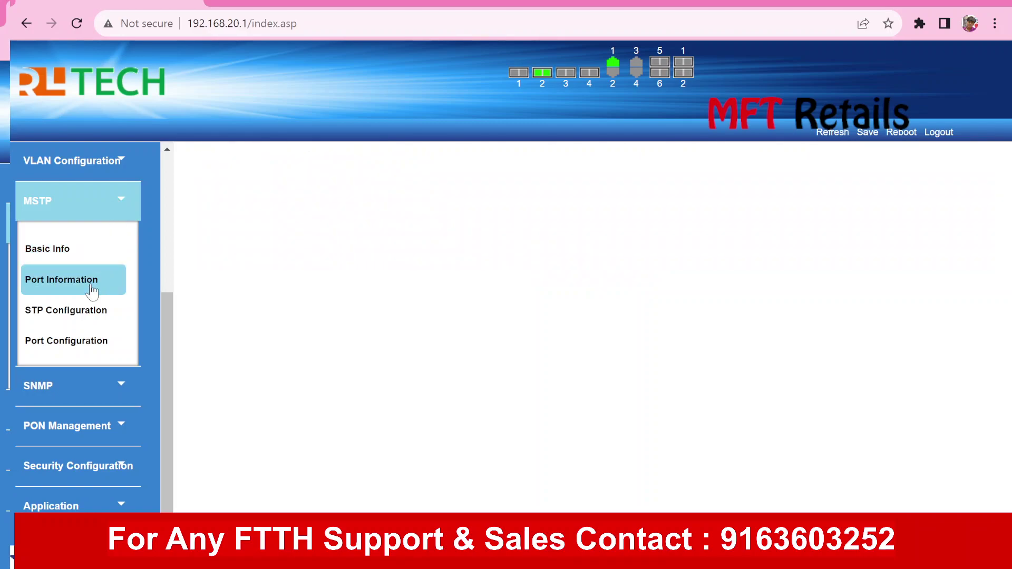
View MSTP basic information, collapse MSTP and expand the SNMP section
{"action": "left_click", "coordinate": [64, 258]}
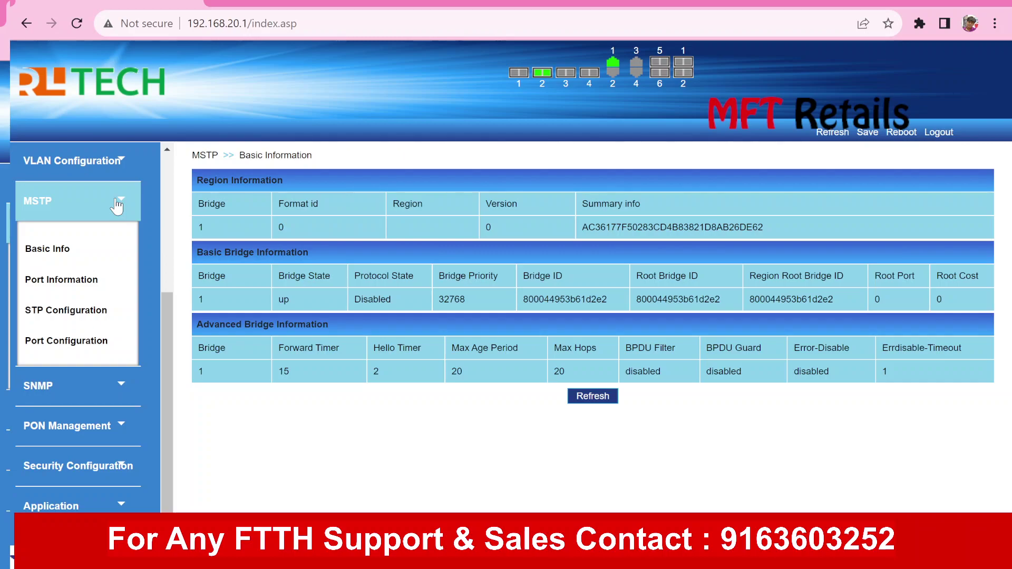
{"action": "left_click", "coordinate": [117, 205]}
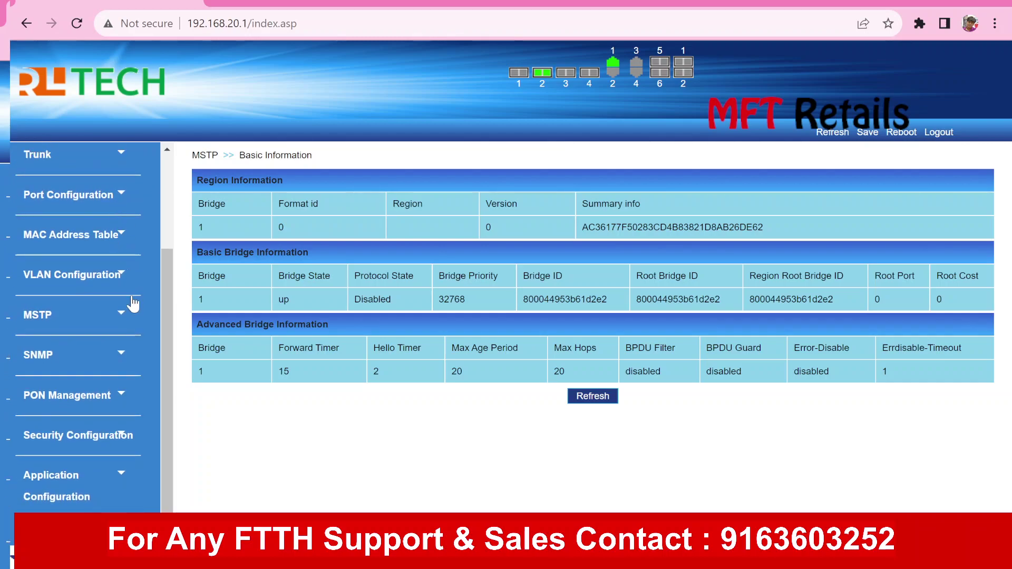
{"action": "left_click", "coordinate": [127, 357]}
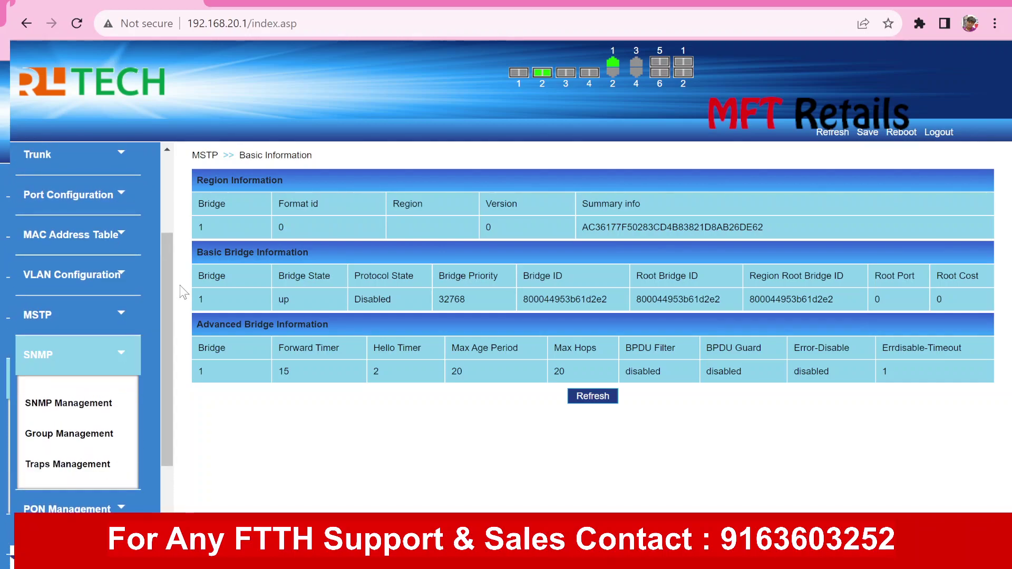
{"action": "left_click_drag", "start_coordinate": [168, 279], "coordinate": [175, 374]}
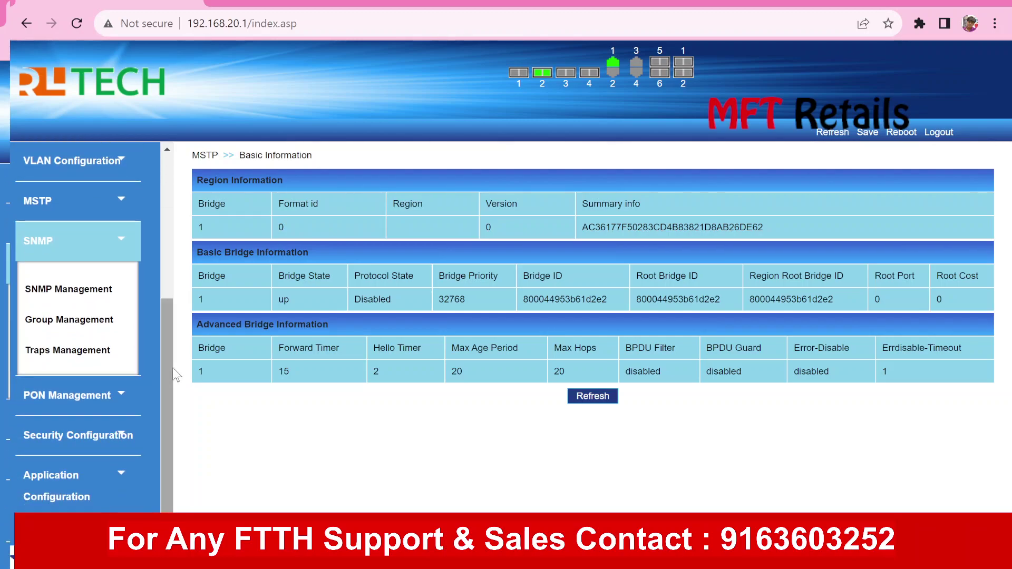
Open SNMP Configuration and Group Management, select the Group Name field, then hide SNMP sub-pages
{"action": "left_click", "coordinate": [66, 302]}
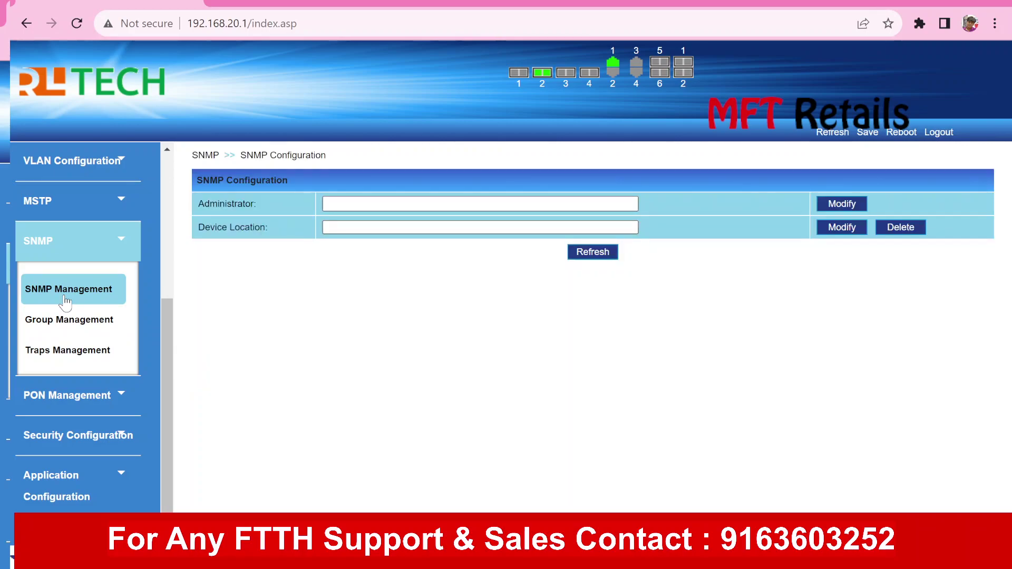
{"action": "left_click", "coordinate": [67, 327]}
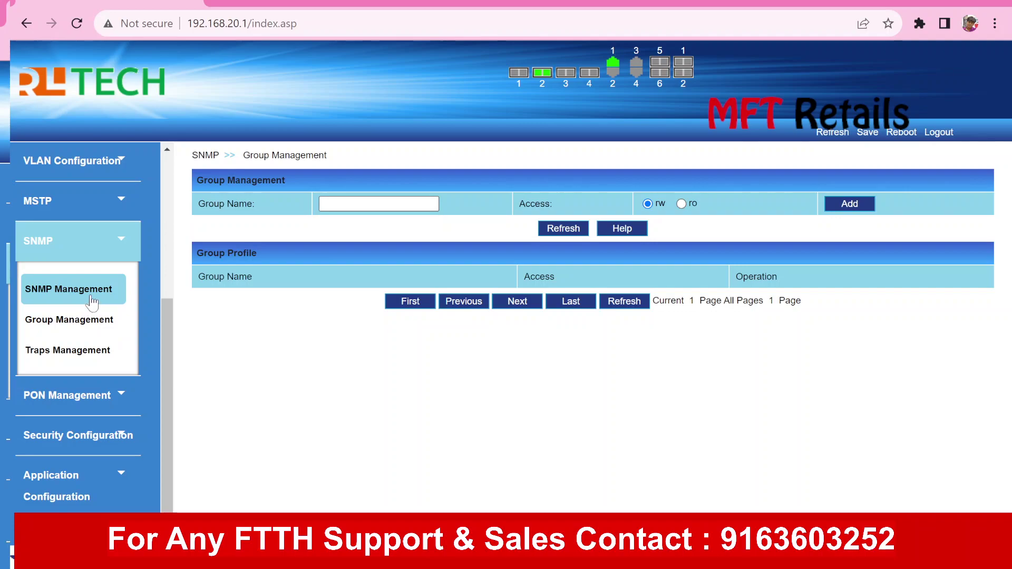
{"action": "left_click", "coordinate": [92, 300]}
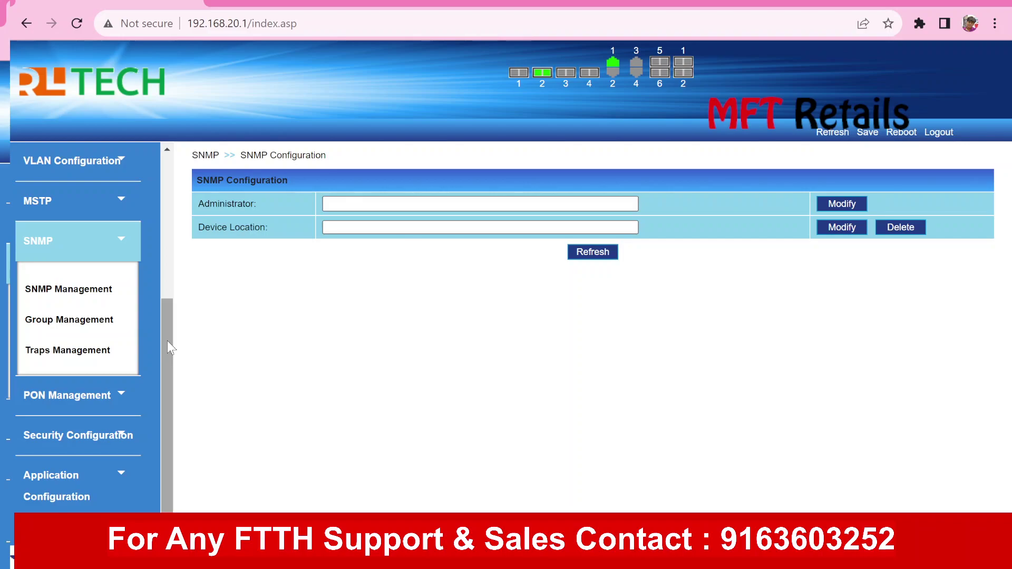
{"action": "left_click", "coordinate": [72, 323]}
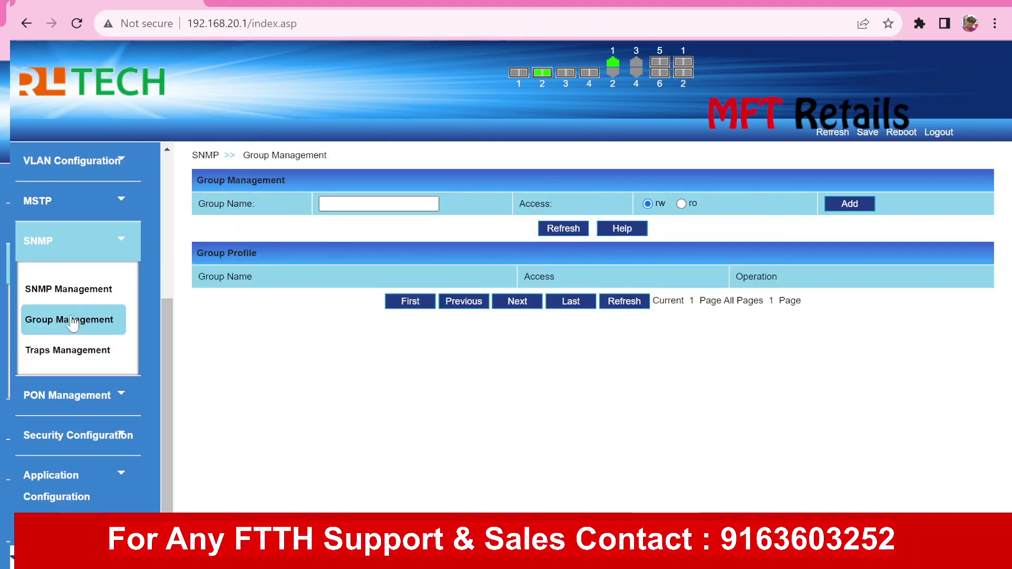
{"action": "left_click", "coordinate": [375, 205]}
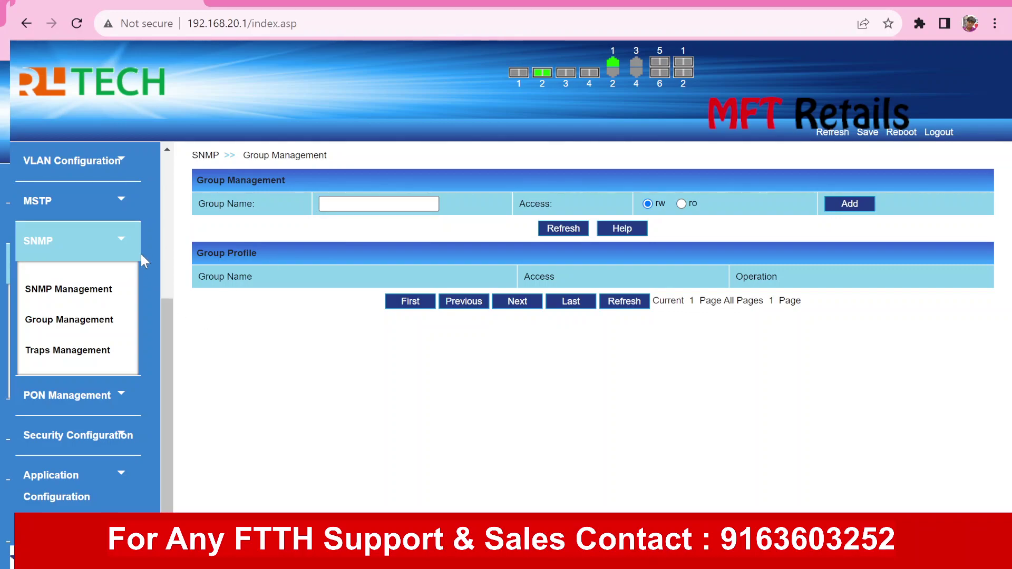
{"action": "left_click", "coordinate": [124, 248]}
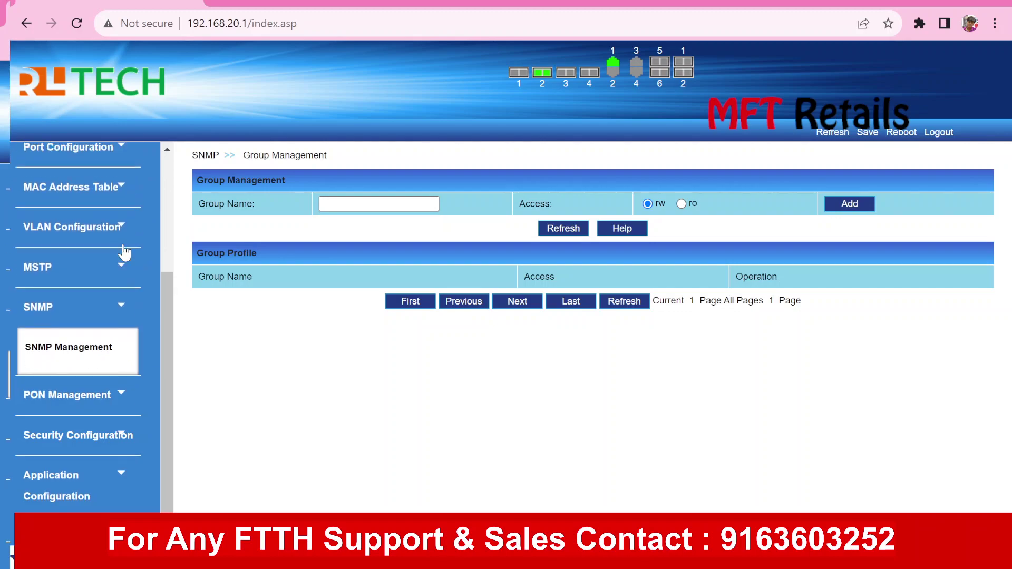
Open the ONU registration list under PON Management and view ONU 0/2/0's details
{"action": "left_click", "coordinate": [108, 406]}
{"action": "left_click_drag", "start_coordinate": [166, 315], "coordinate": [170, 407]}
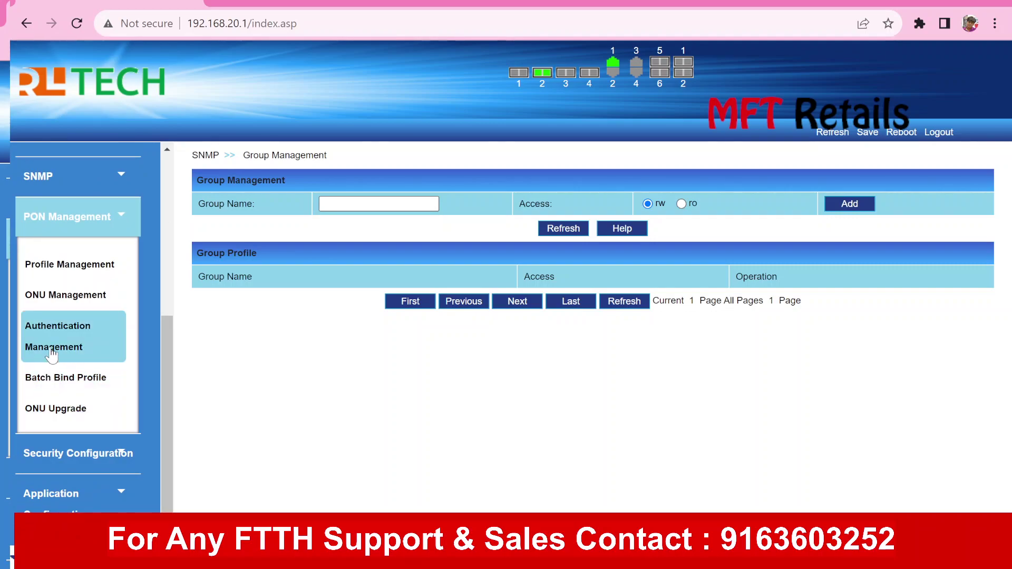
{"action": "left_click", "coordinate": [59, 304]}
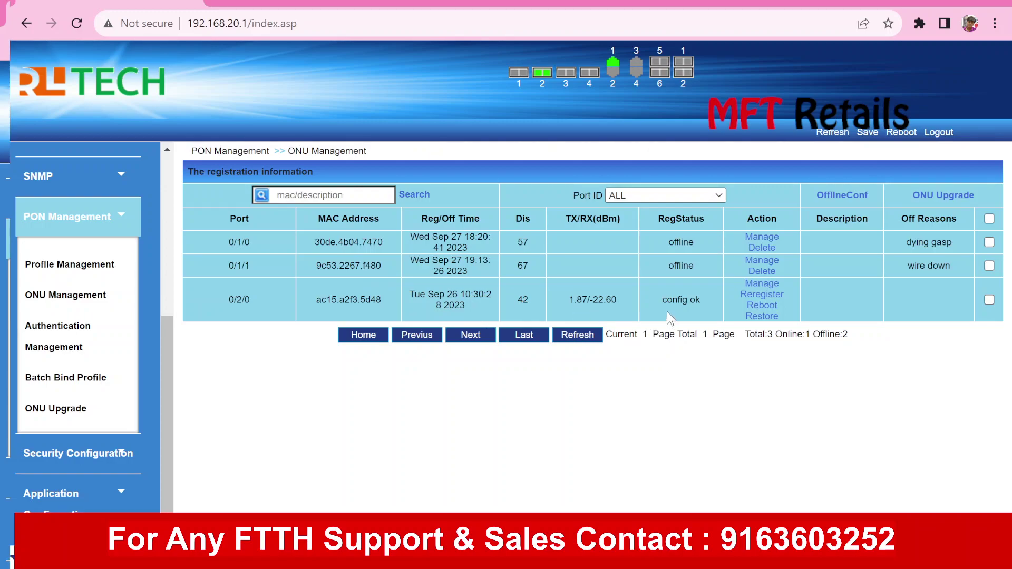
{"action": "left_click", "coordinate": [762, 284]}
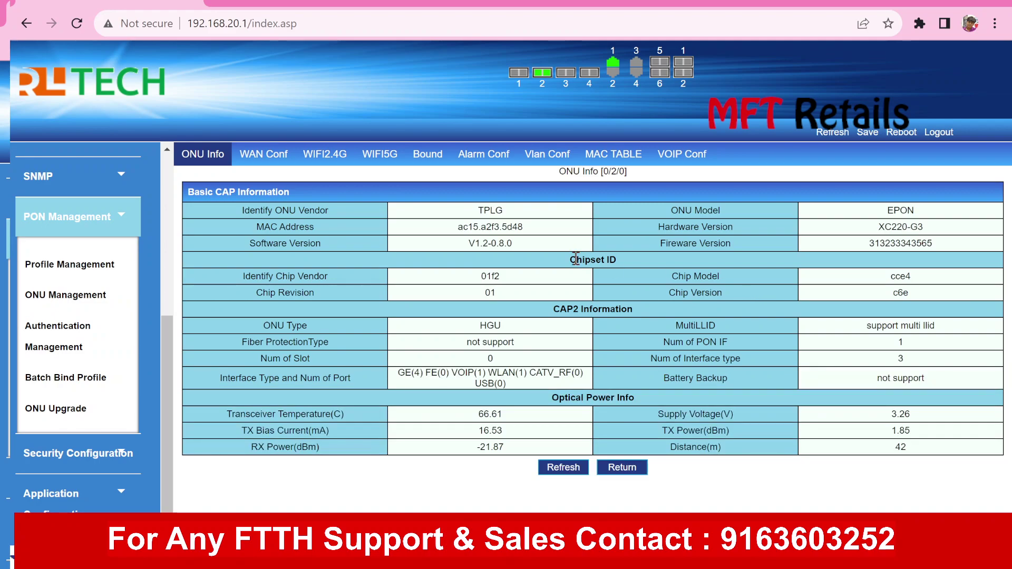
Check ONU 0/2/0's WAN configuration, dismiss the empty-WAN warning, and return to its info
{"action": "left_click", "coordinate": [280, 161]}
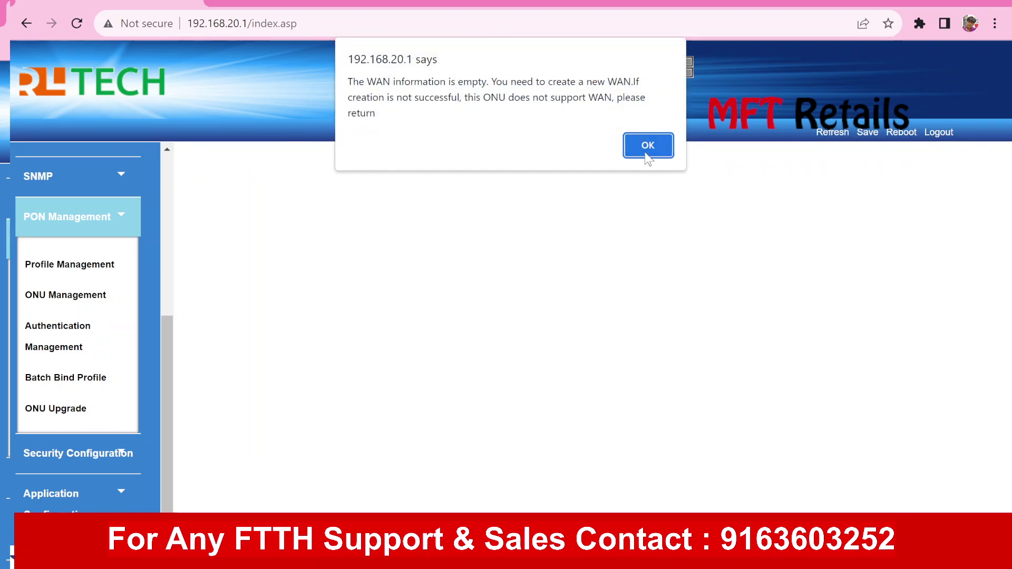
{"action": "left_click", "coordinate": [648, 143]}
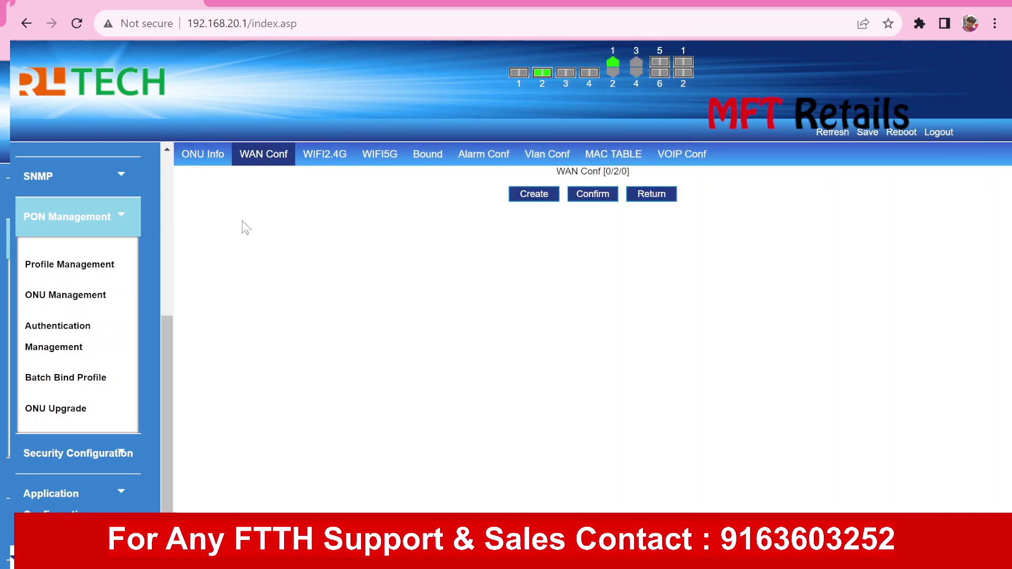
{"action": "left_click", "coordinate": [198, 154]}
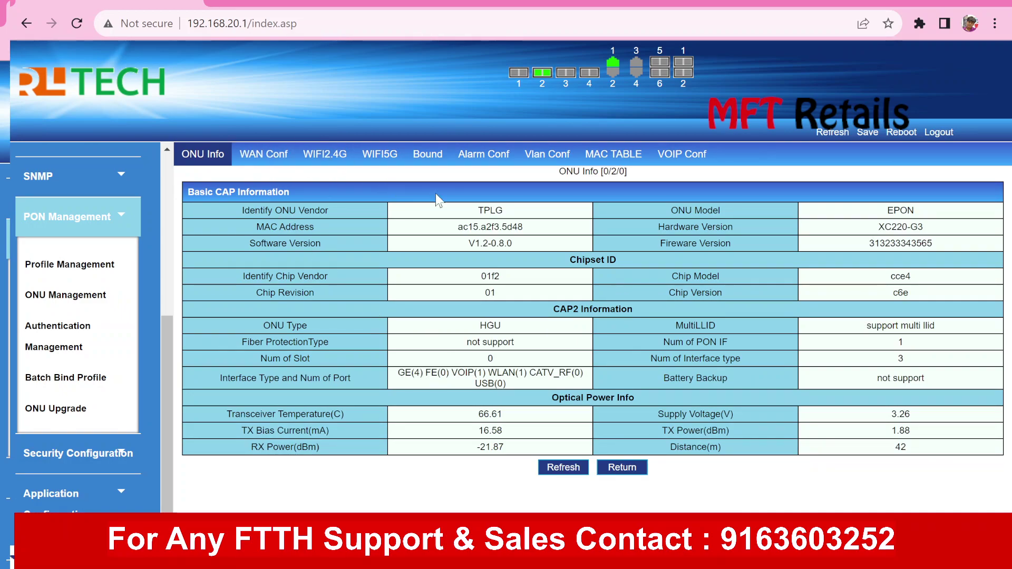
Review the ONU's learned MAC table, then go back to its optical power info (RX -21.87 dBm, TX 1.87 dBm)
{"action": "left_click", "coordinate": [617, 157]}
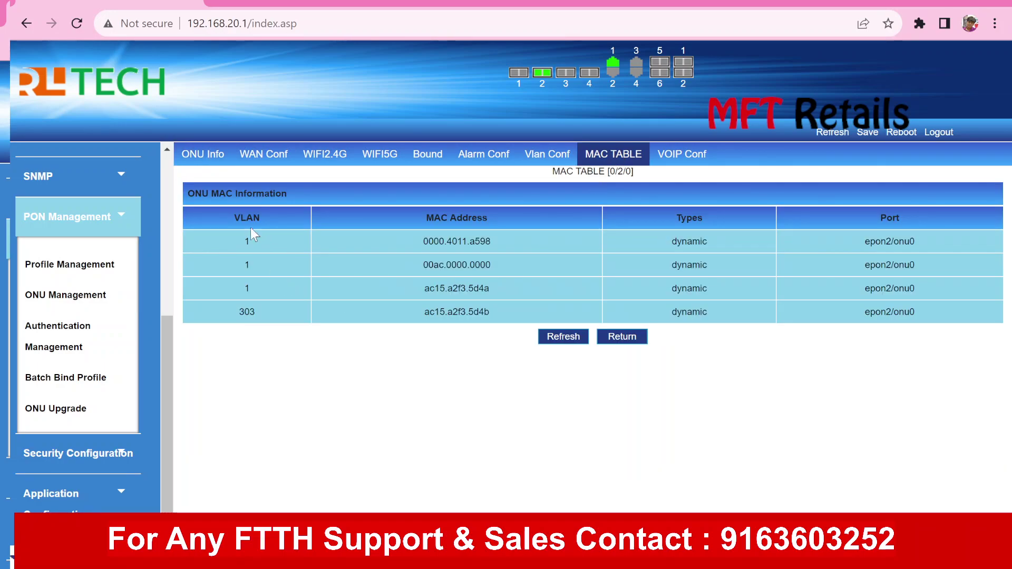
{"action": "left_click", "coordinate": [202, 156]}
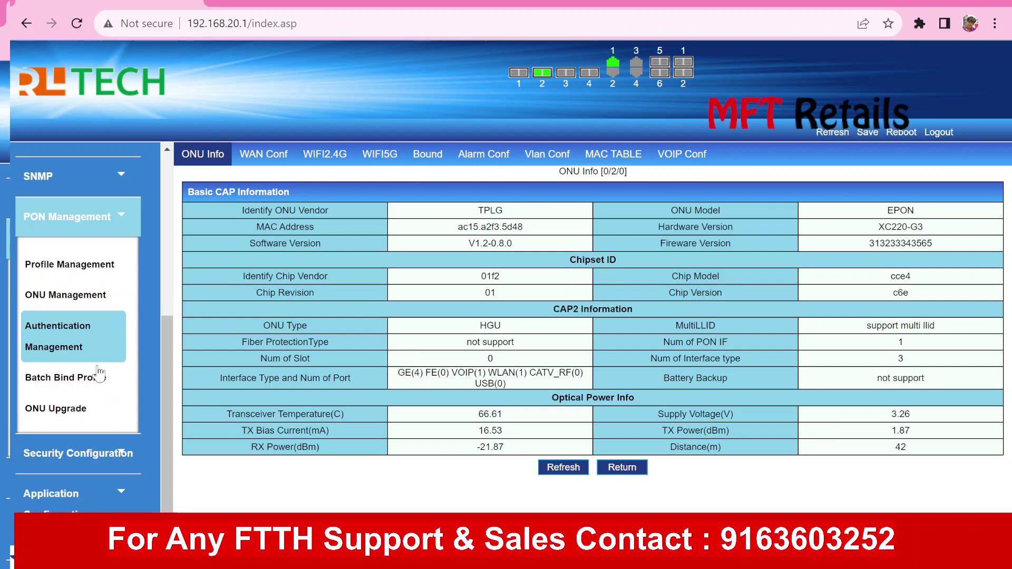
{"action": "left_click", "coordinate": [84, 409]}
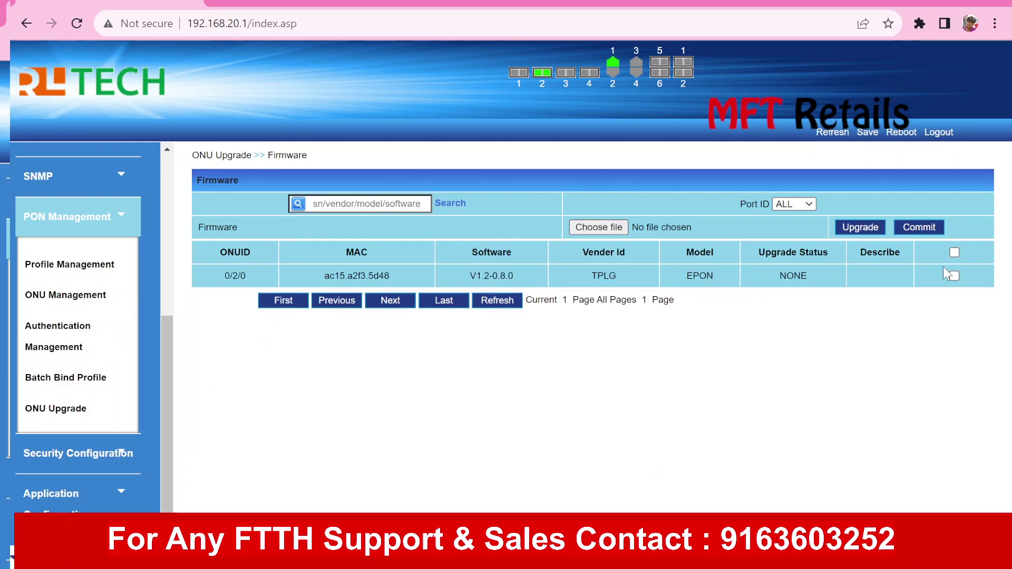
Try choosing a firmware file for ONU 0/2/0, then switch the sidebar to Security Configuration
{"action": "left_click", "coordinate": [612, 229]}
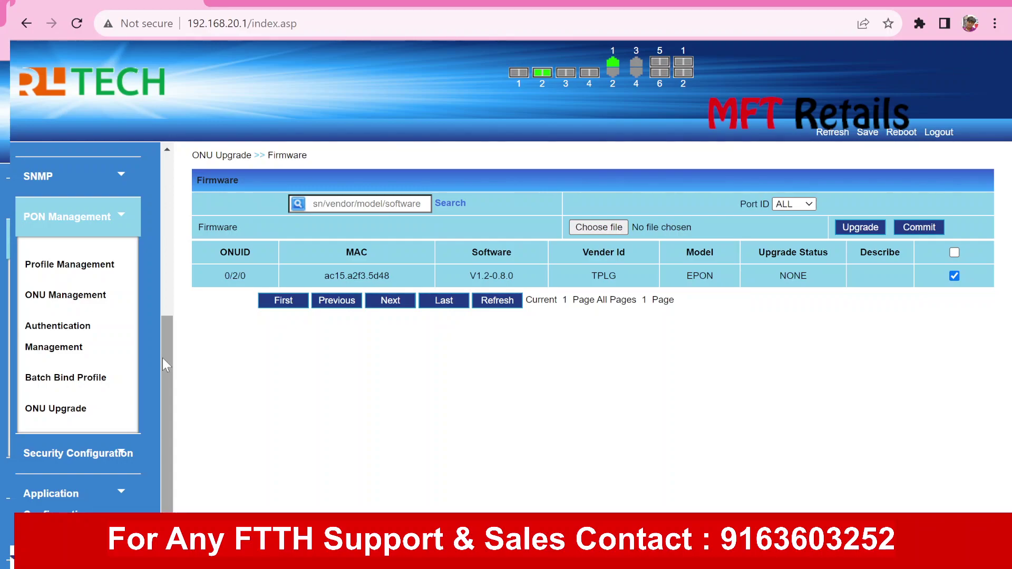
{"action": "left_click", "coordinate": [123, 217]}
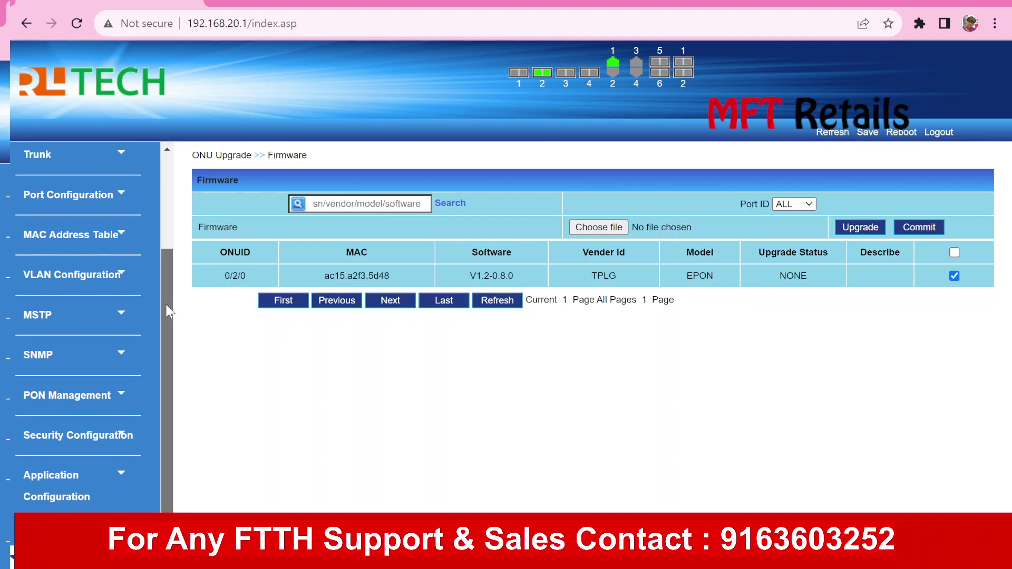
{"action": "left_click", "coordinate": [127, 437]}
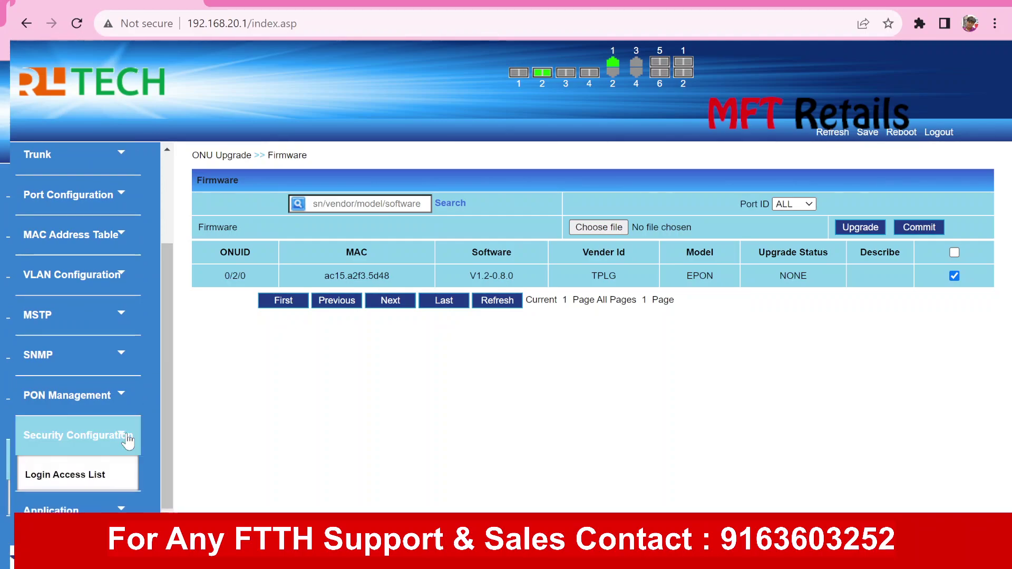
Open the Login Access List, leaving status Disable and setting the restricted protocol to Web
{"action": "scroll", "coordinate": [169, 352], "scroll_direction": "down", "scroll_amount": 2}
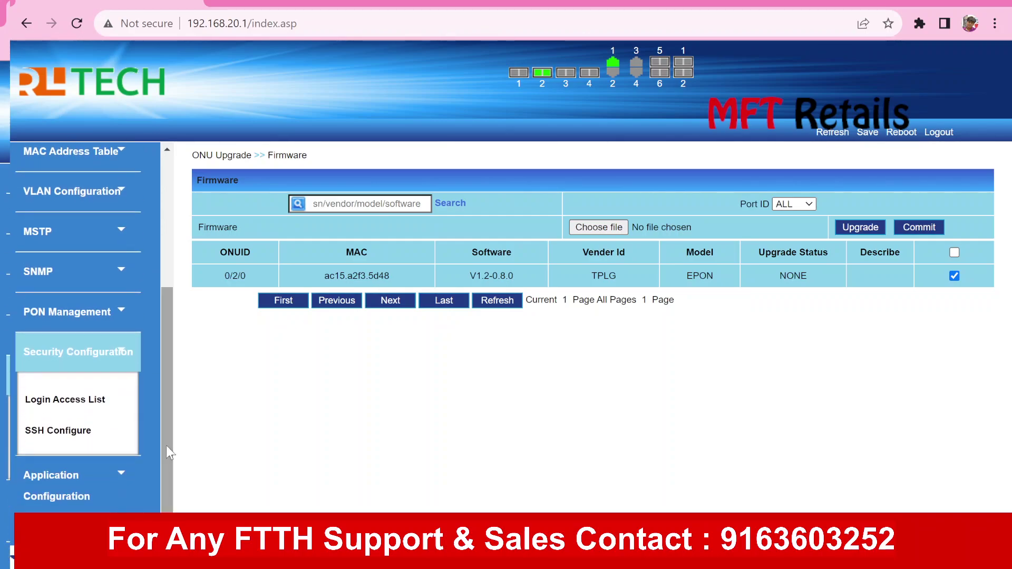
{"action": "left_click", "coordinate": [58, 399]}
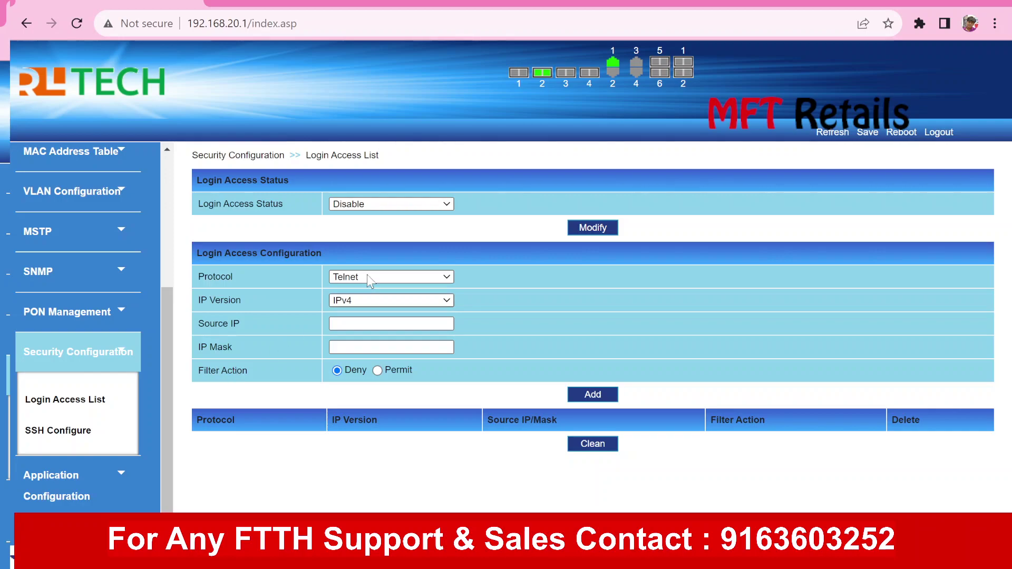
{"action": "left_click", "coordinate": [414, 204]}
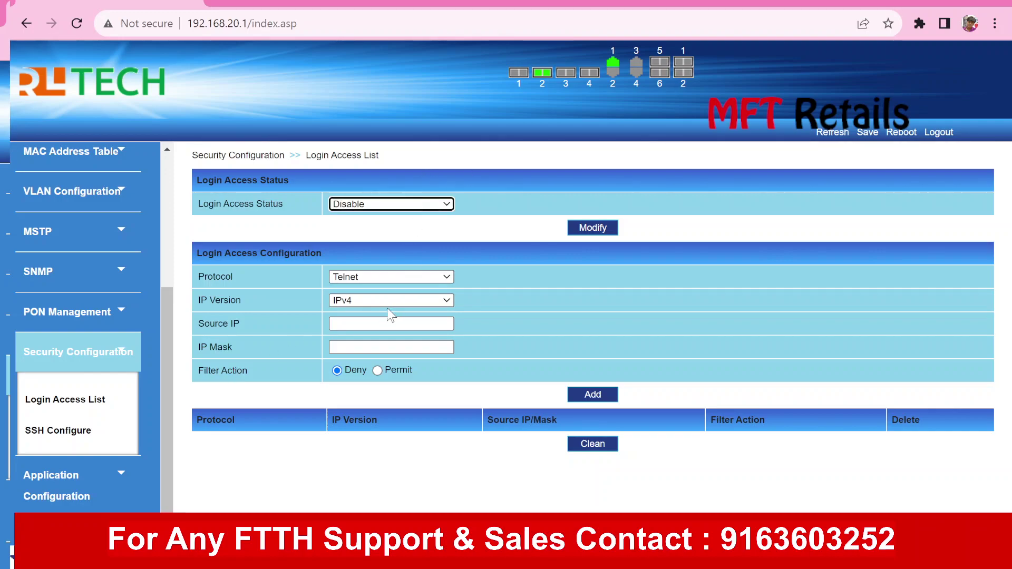
{"action": "left_click", "coordinate": [532, 296]}
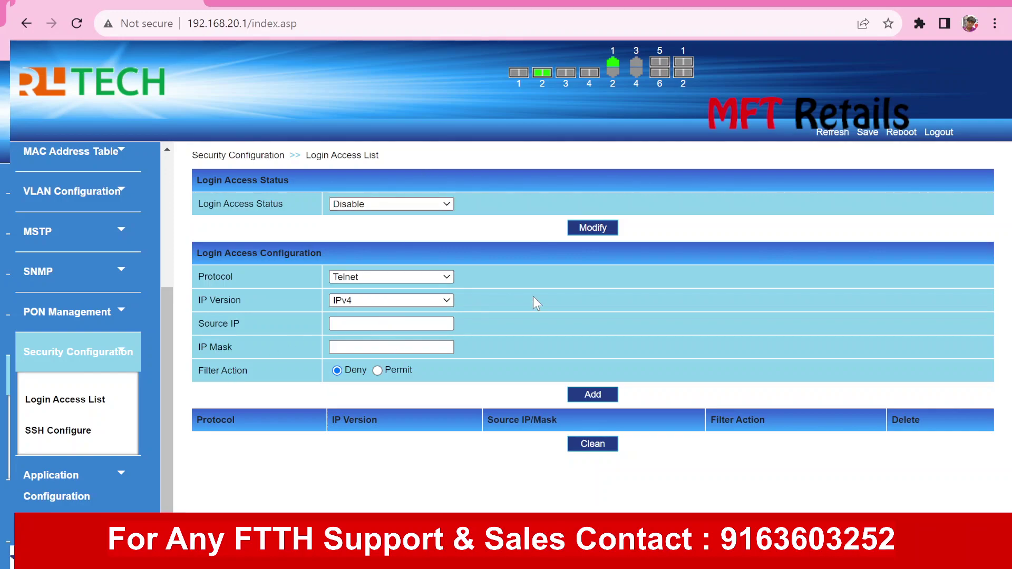
{"action": "left_click", "coordinate": [410, 278]}
{"action": "left_click", "coordinate": [368, 323]}
Draft an access rule using the panel IP 192.168.20.1, set it to permit, and enable restriction
{"action": "double_click", "coordinate": [206, 24]}
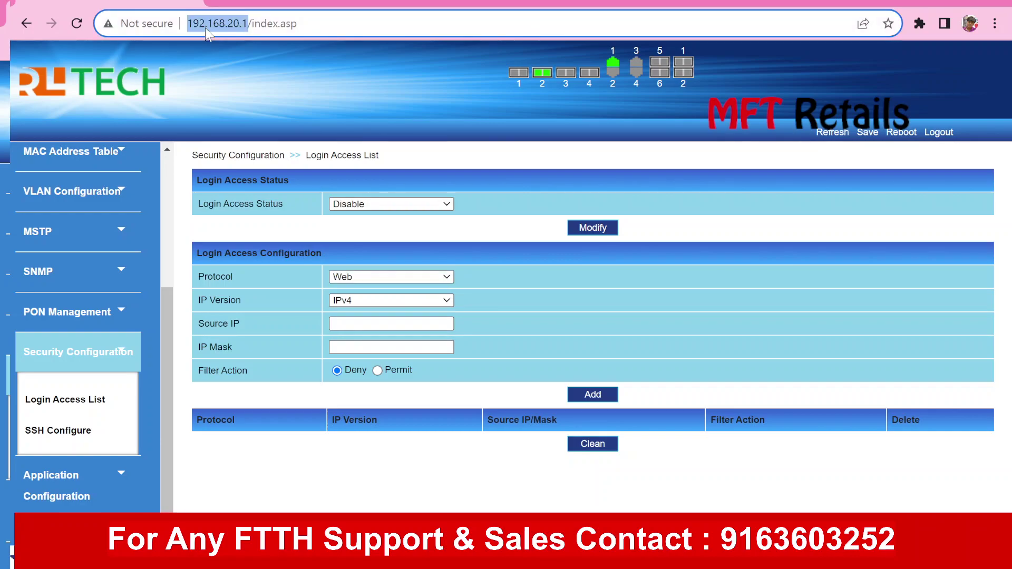
{"action": "left_click", "coordinate": [353, 15]}
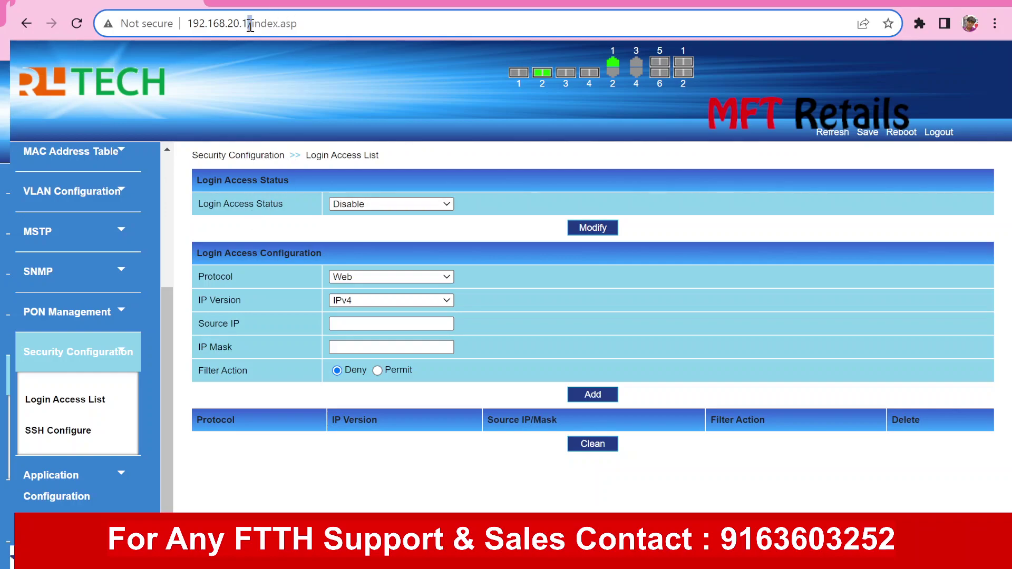
{"action": "double_click", "coordinate": [249, 23]}
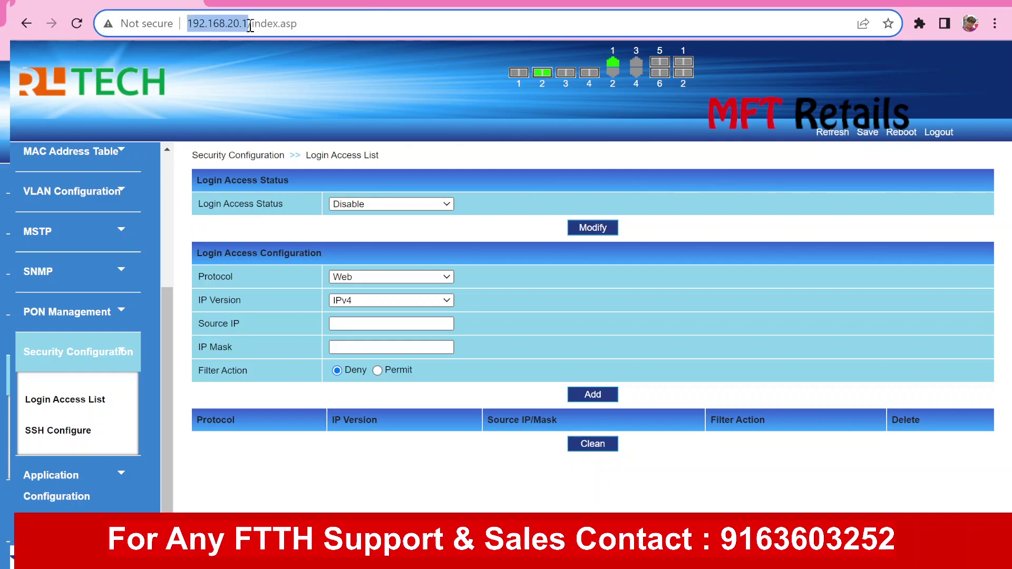
{"action": "left_click", "coordinate": [345, 327]}
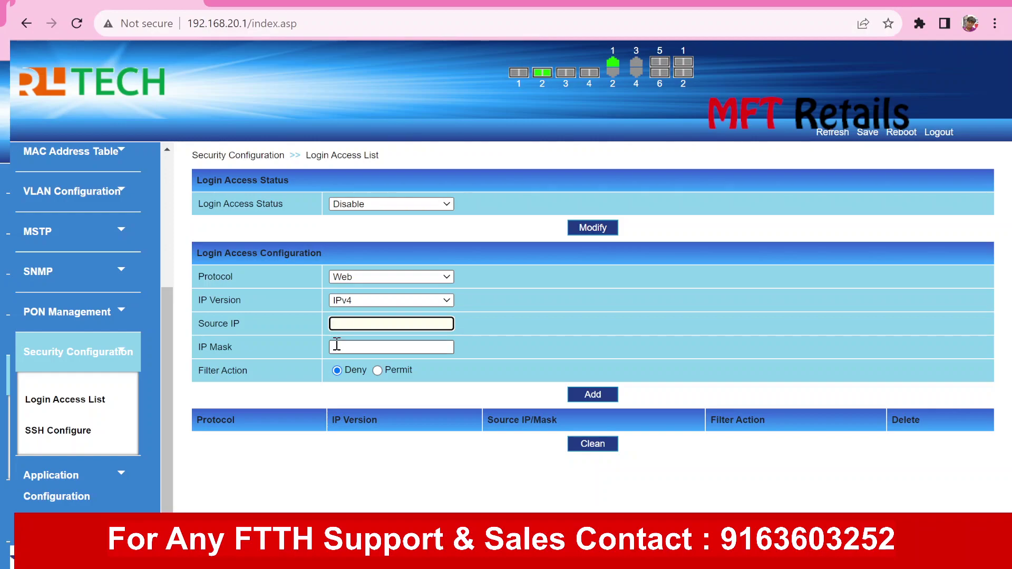
{"action": "left_click", "coordinate": [377, 368]}
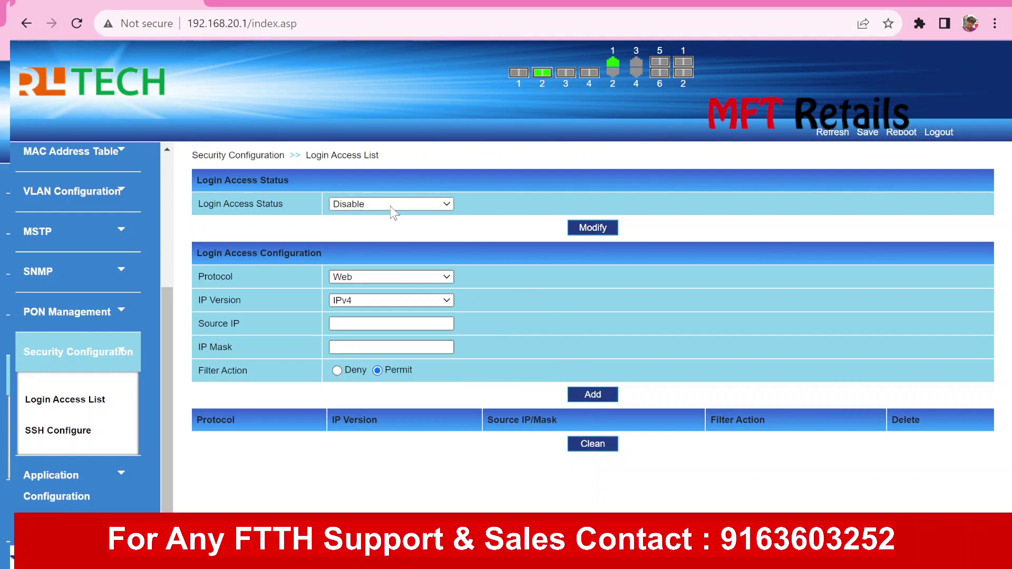
{"action": "left_click", "coordinate": [385, 237]}
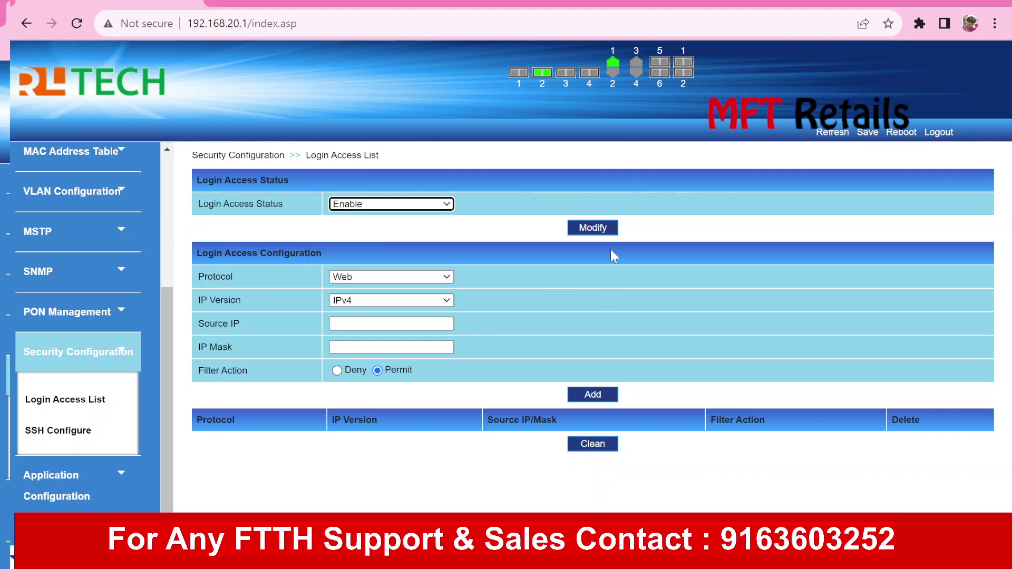
{"action": "left_click", "coordinate": [539, 297]}
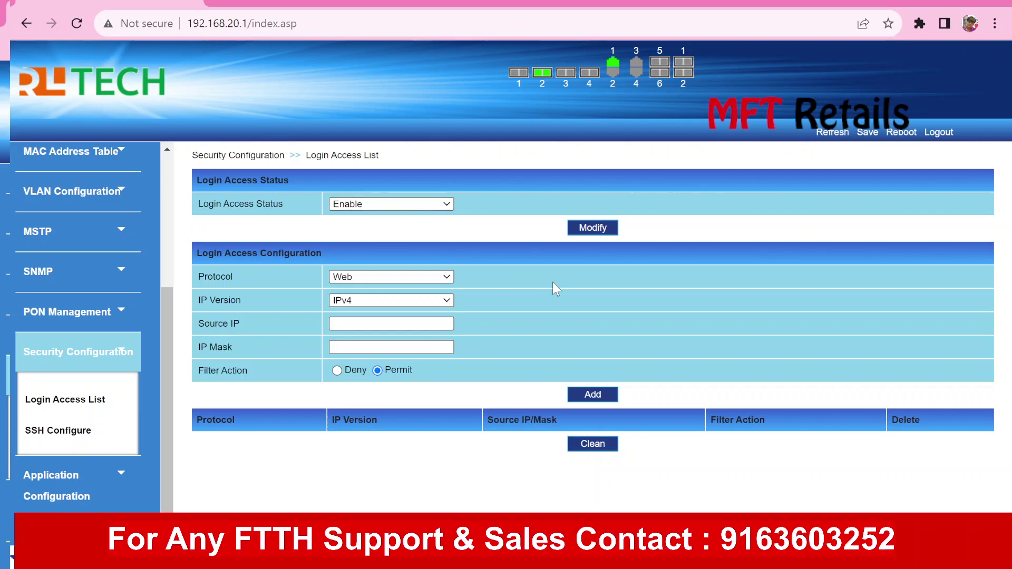
Reload the Login Access List defaults, switch its status to Enable, and open SSH Configure
{"action": "left_click", "coordinate": [65, 399]}
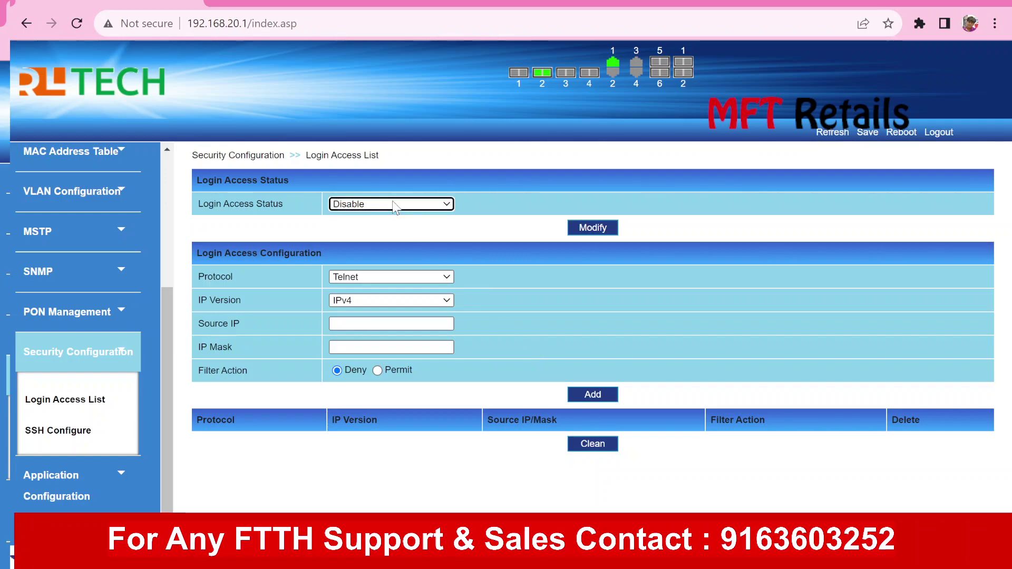
{"action": "left_click", "coordinate": [387, 223]}
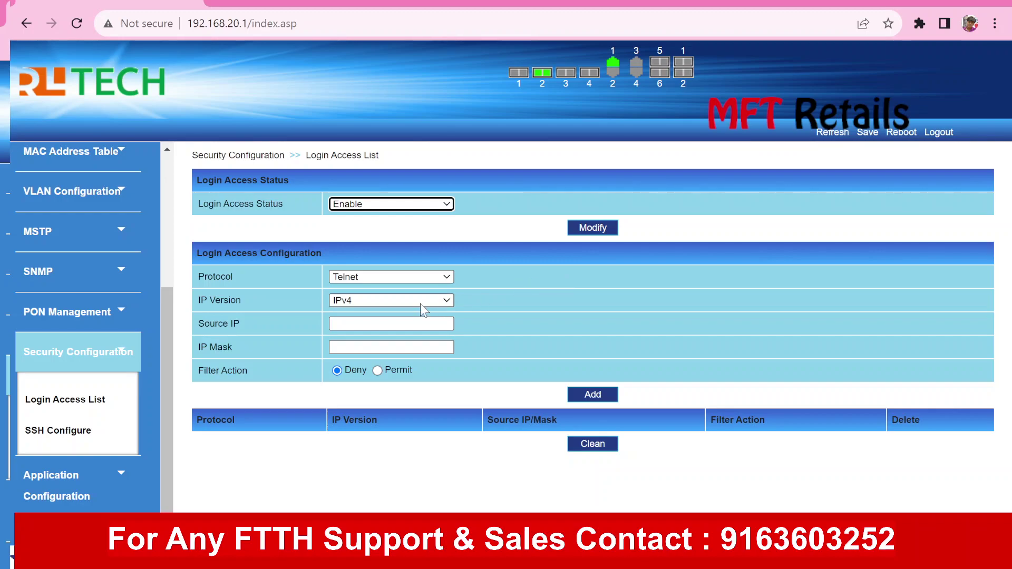
{"action": "left_click", "coordinate": [87, 430]}
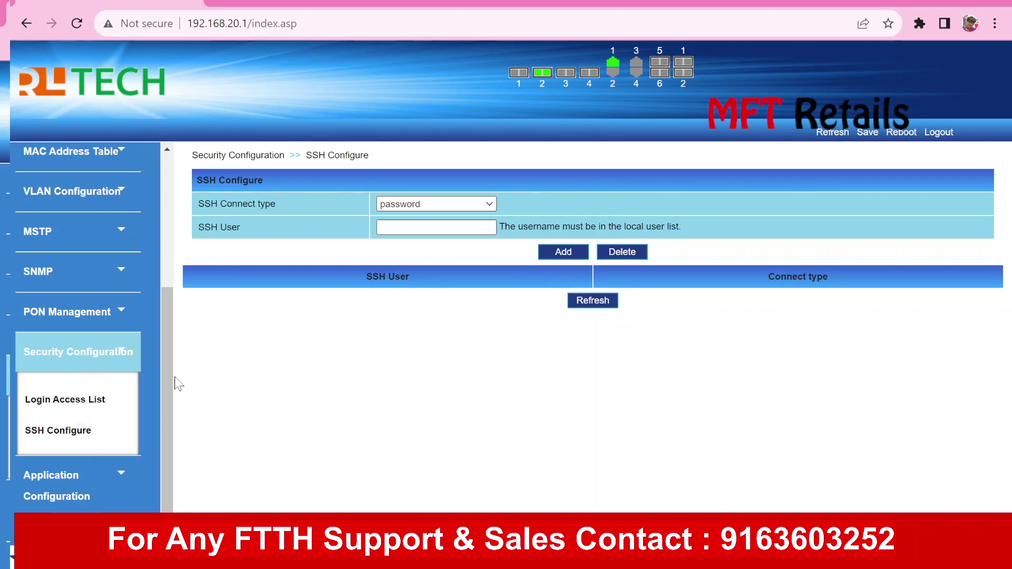
Enter 'admin' as the SSH user name, then open Application Configuration > IGMP Snooping
{"action": "left_click", "coordinate": [414, 226]}
{"action": "type", "text": "admin"}
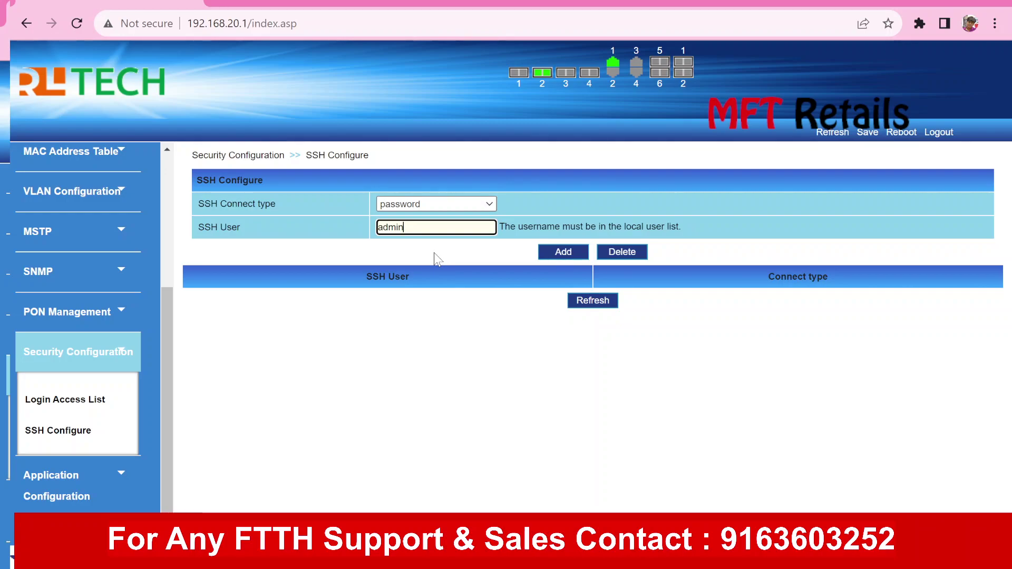
{"action": "left_click", "coordinate": [127, 353]}
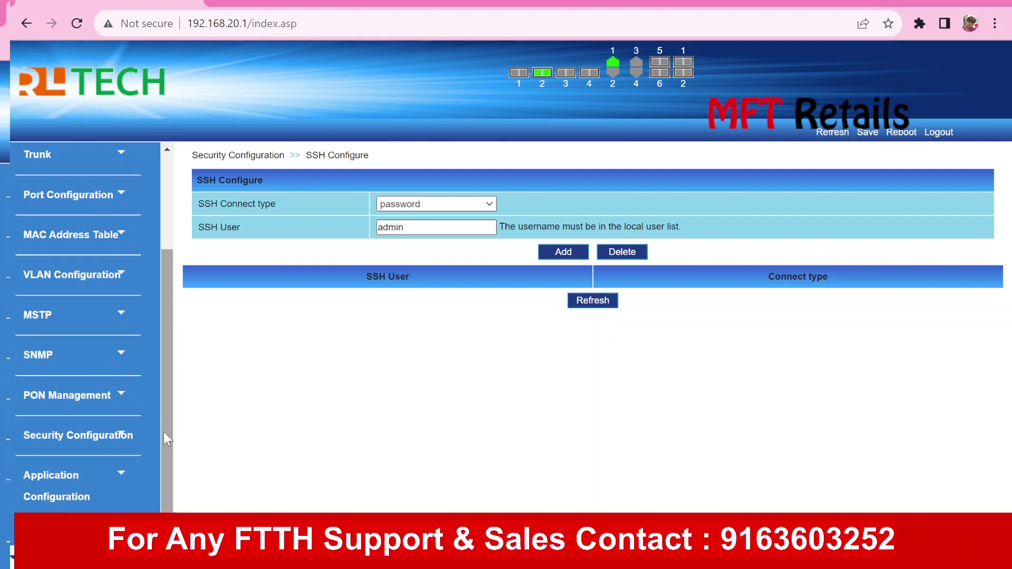
{"action": "left_click", "coordinate": [108, 486]}
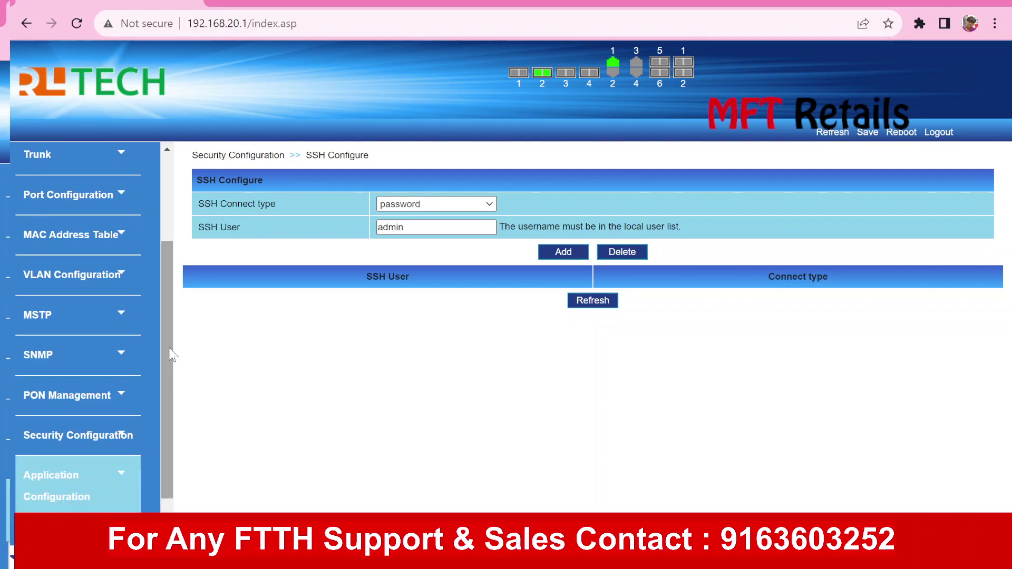
{"action": "scroll", "coordinate": [166, 397], "scroll_direction": "down", "scroll_amount": 1}
{"action": "left_click", "coordinate": [103, 489]}
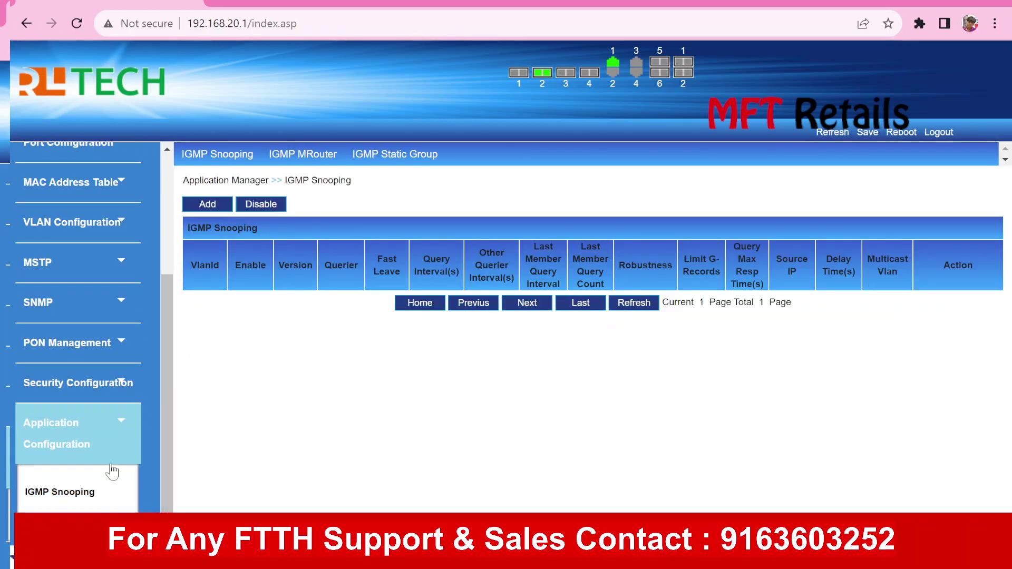
Collapse Application Configuration and go to Ring Configuration > EAPS Configuration
{"action": "left_click", "coordinate": [101, 444]}
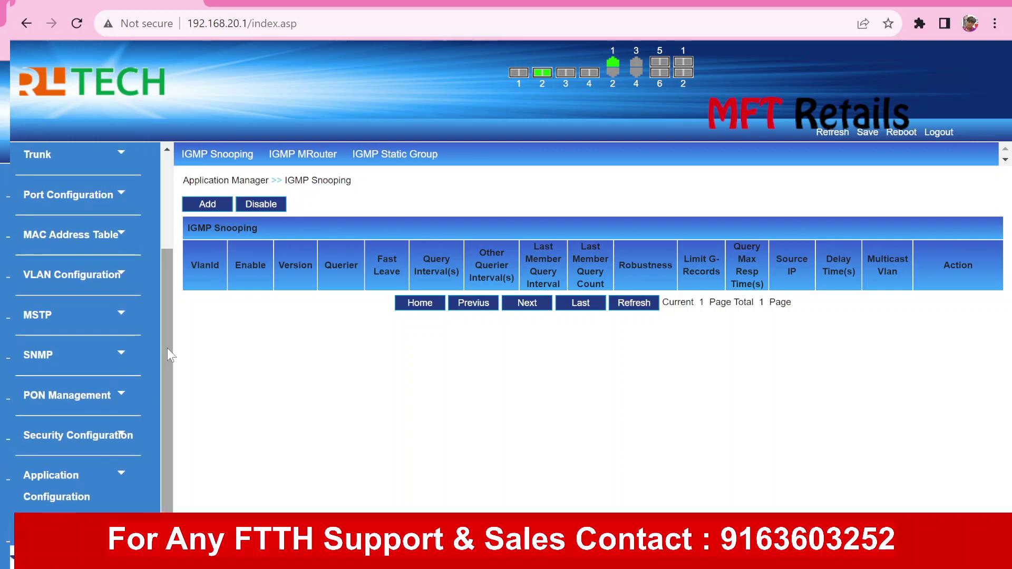
{"action": "left_click_drag", "start_coordinate": [166, 331], "coordinate": [163, 235]}
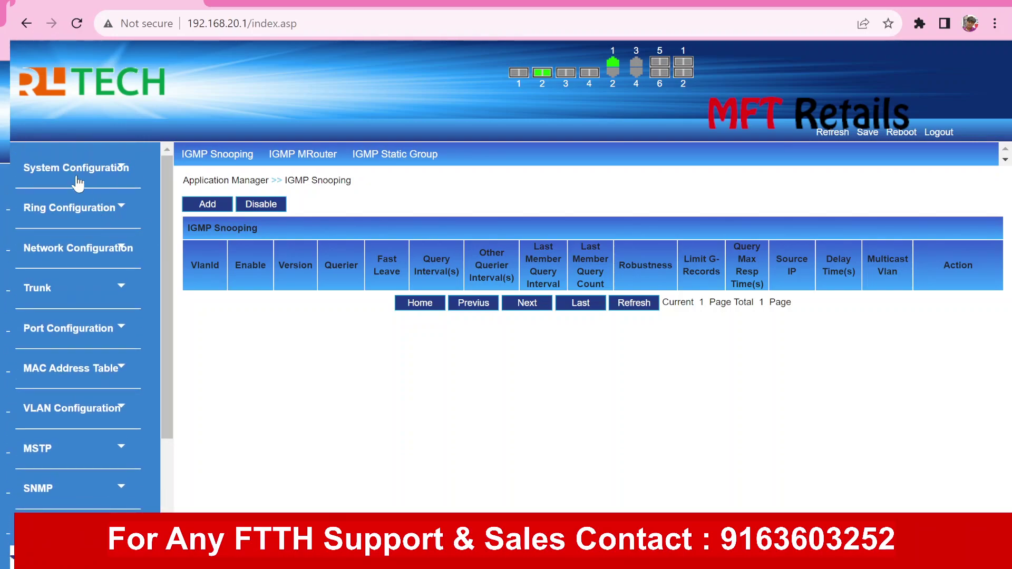
{"action": "left_click", "coordinate": [105, 215]}
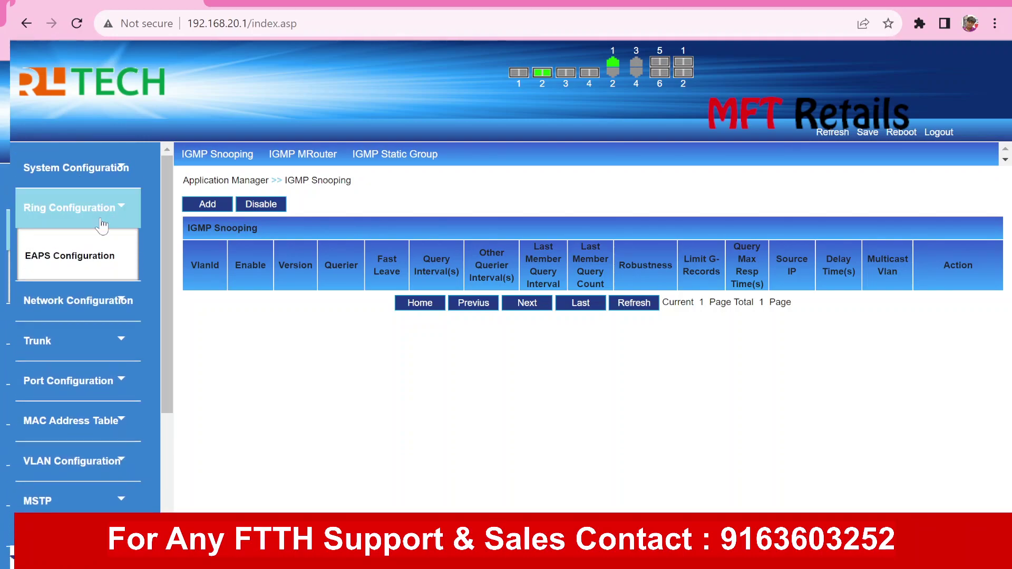
{"action": "left_click", "coordinate": [84, 254]}
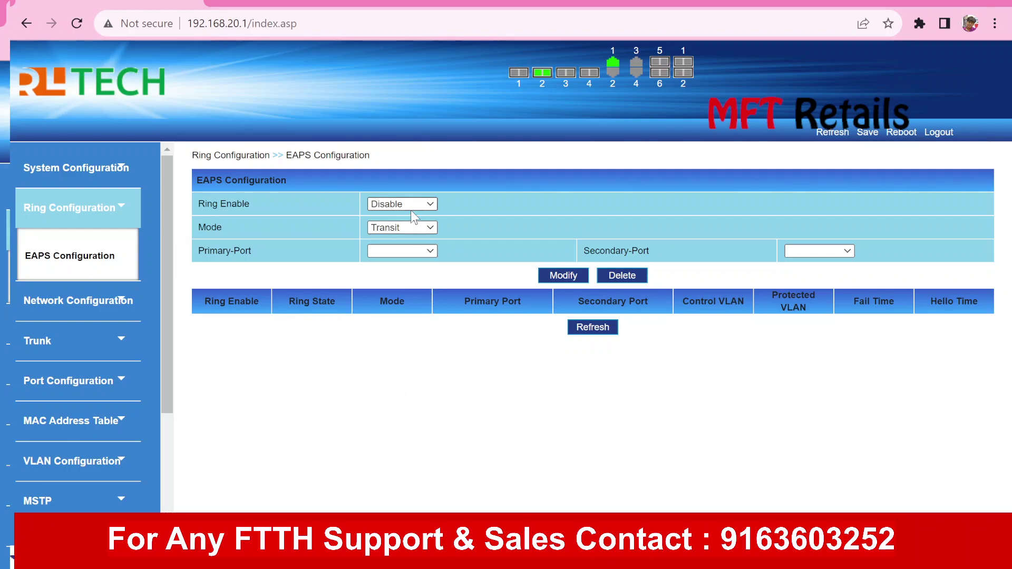
Set the EAPS ring to Enable, Master mode, primary port epon1 and secondary port epon2
{"action": "left_click", "coordinate": [408, 230]}
{"action": "left_click", "coordinate": [405, 239]}
{"action": "left_click", "coordinate": [402, 249]}
{"action": "key", "text": "Up"}
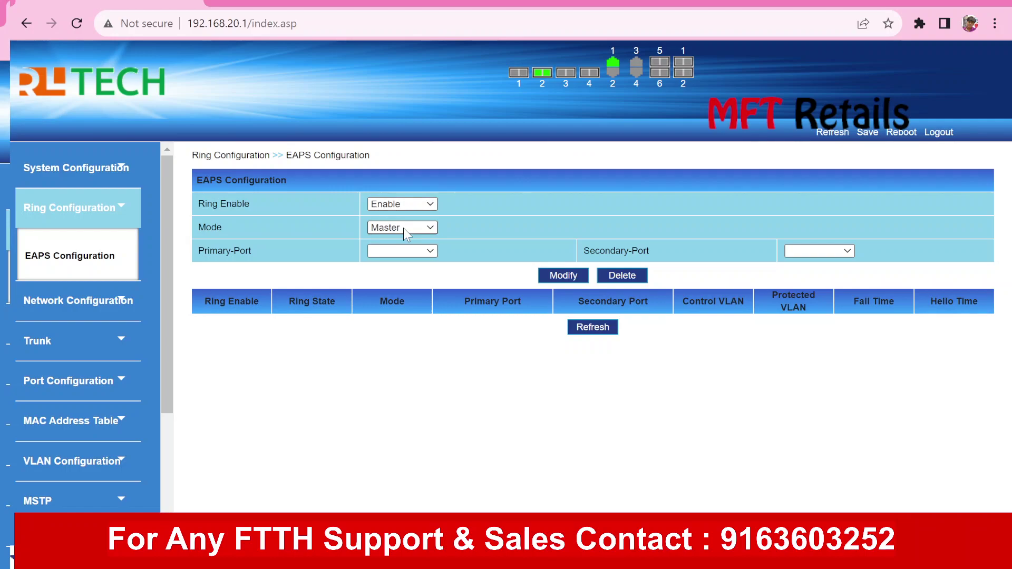
{"action": "key", "text": "Tab"}
{"action": "left_click", "coordinate": [404, 251]}
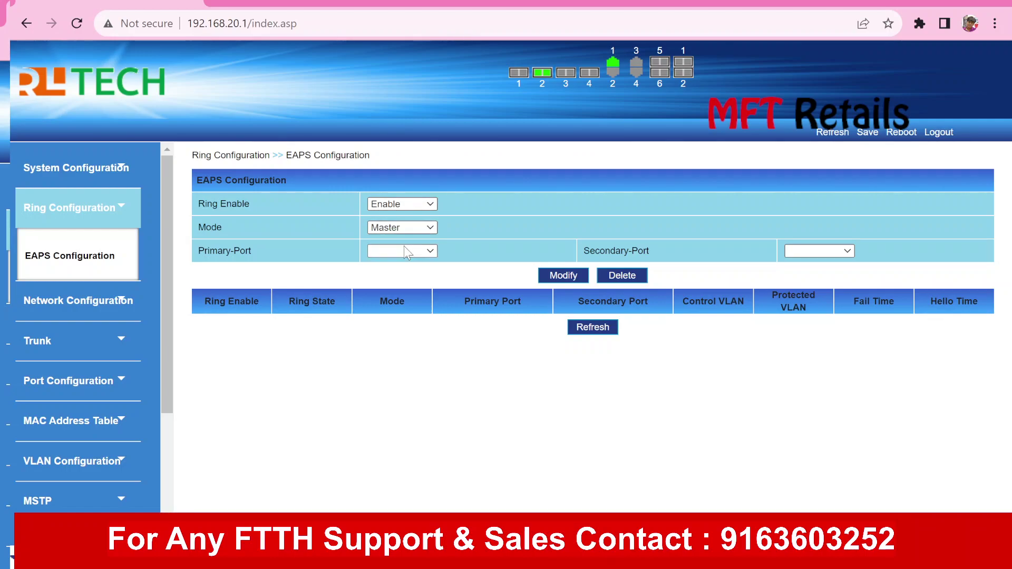
{"action": "left_click", "coordinate": [400, 371]}
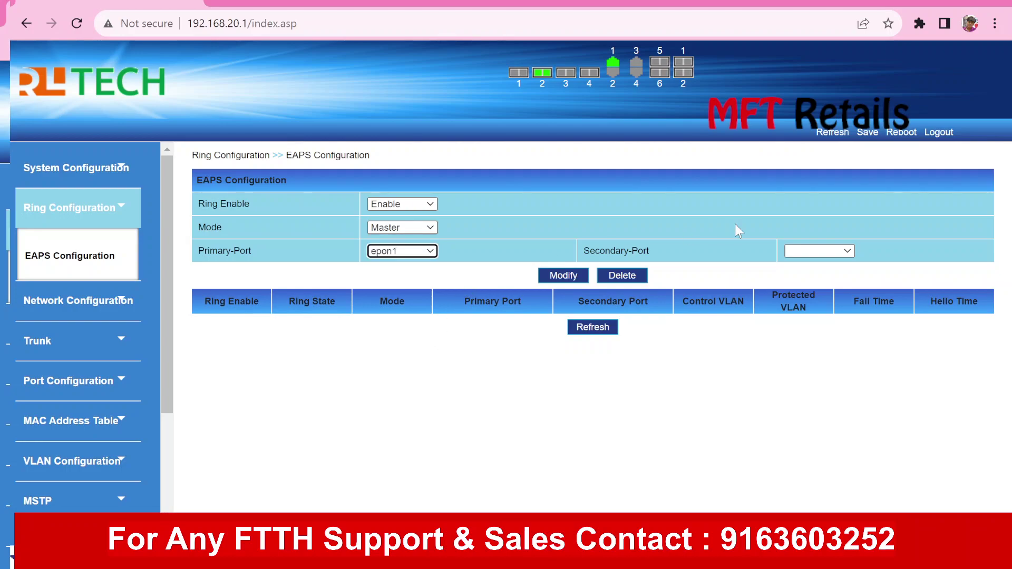
{"action": "left_click", "coordinate": [791, 248]}
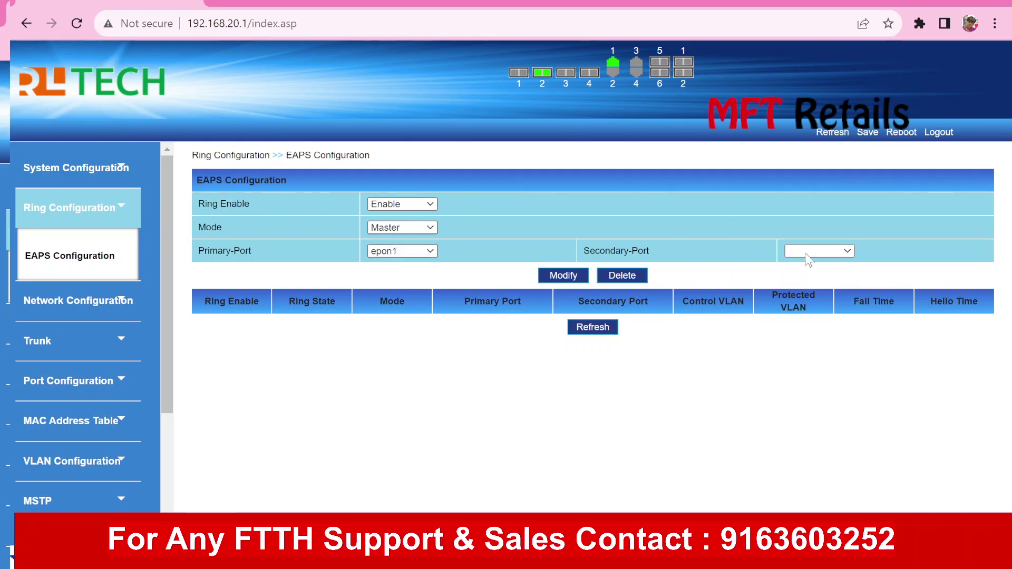
{"action": "left_click", "coordinate": [816, 386]}
Go to Port Configuration > Optical Power Info
{"action": "left_click", "coordinate": [113, 384]}
{"action": "left_click_drag", "start_coordinate": [169, 315], "coordinate": [161, 406]}
{"action": "left_click", "coordinate": [84, 371]}
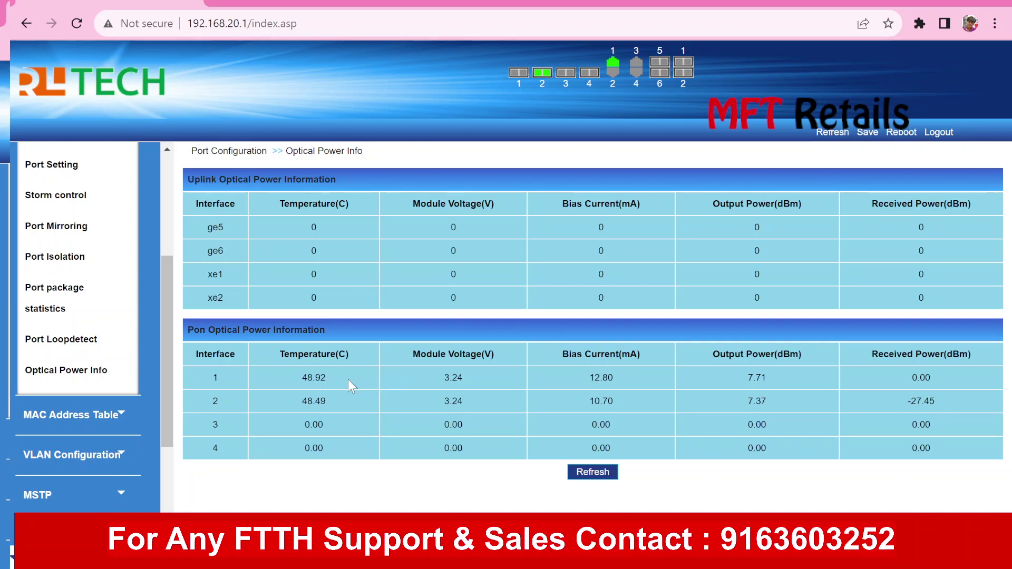
Highlight PON port 1's 48.92 °C and 0.00 dBm RX, and port 2's 7.37 dBm TX and -27.45 dBm RX
{"action": "double_click", "coordinate": [315, 377]}
{"action": "double_click", "coordinate": [917, 376]}
{"action": "double_click", "coordinate": [755, 400]}
{"action": "double_click", "coordinate": [918, 400]}
Scroll the sidebar back up and expand Ring Configuration again
{"action": "left_click", "coordinate": [543, 84]}
{"action": "left_click_drag", "start_coordinate": [170, 282], "coordinate": [162, 161]}
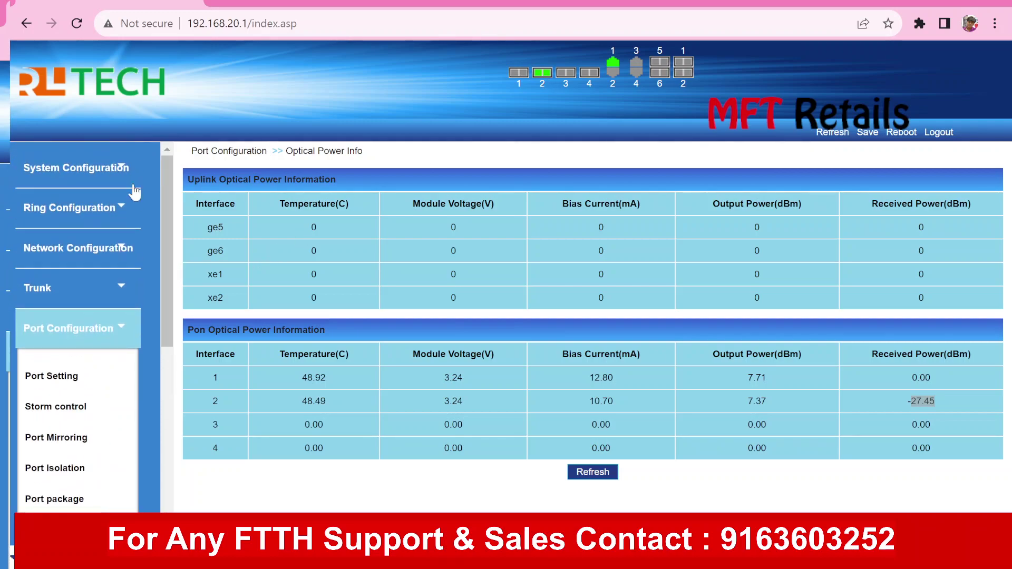
{"action": "left_click", "coordinate": [111, 209]}
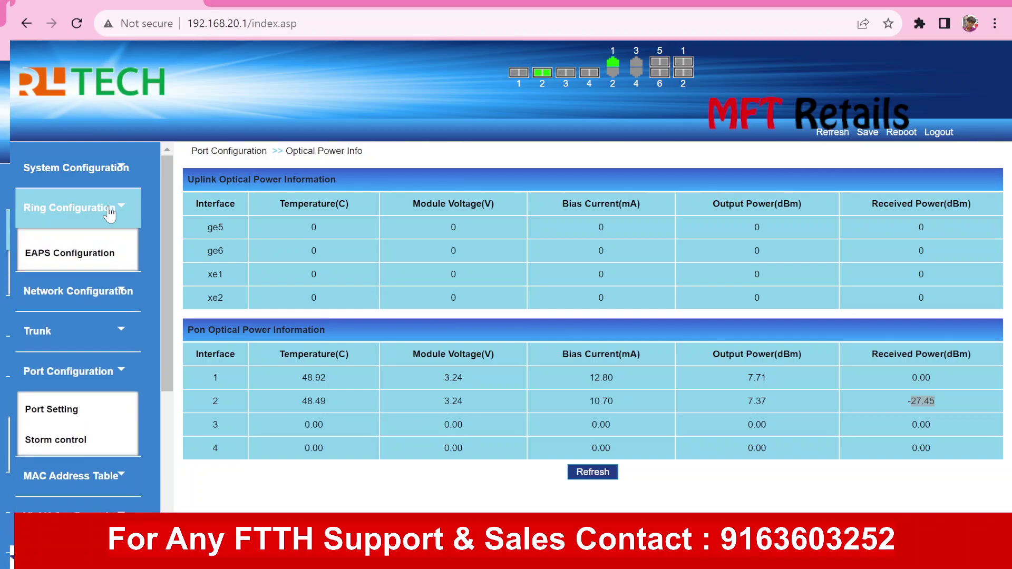
Reopen EAPS Configuration and set Master mode with primary port epon1 and secondary port epon2
{"action": "left_click", "coordinate": [75, 257]}
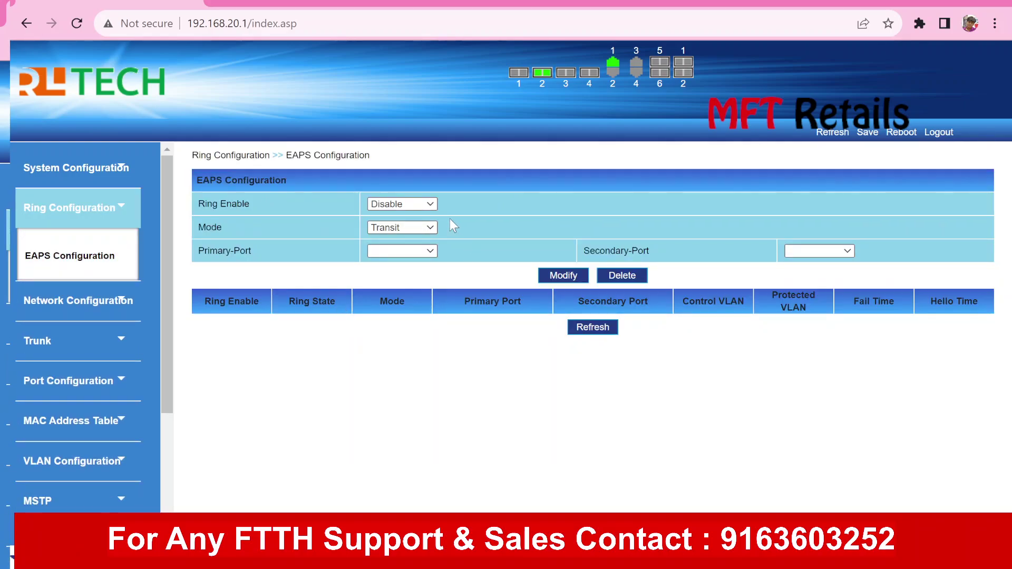
{"action": "left_click", "coordinate": [402, 231]}
{"action": "left_click", "coordinate": [395, 235]}
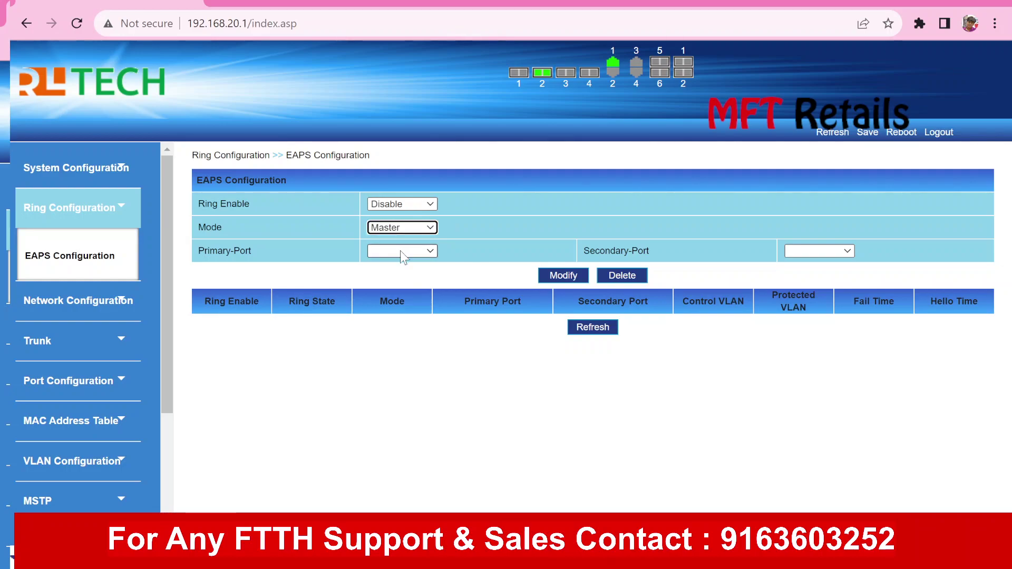
{"action": "left_click", "coordinate": [386, 372]}
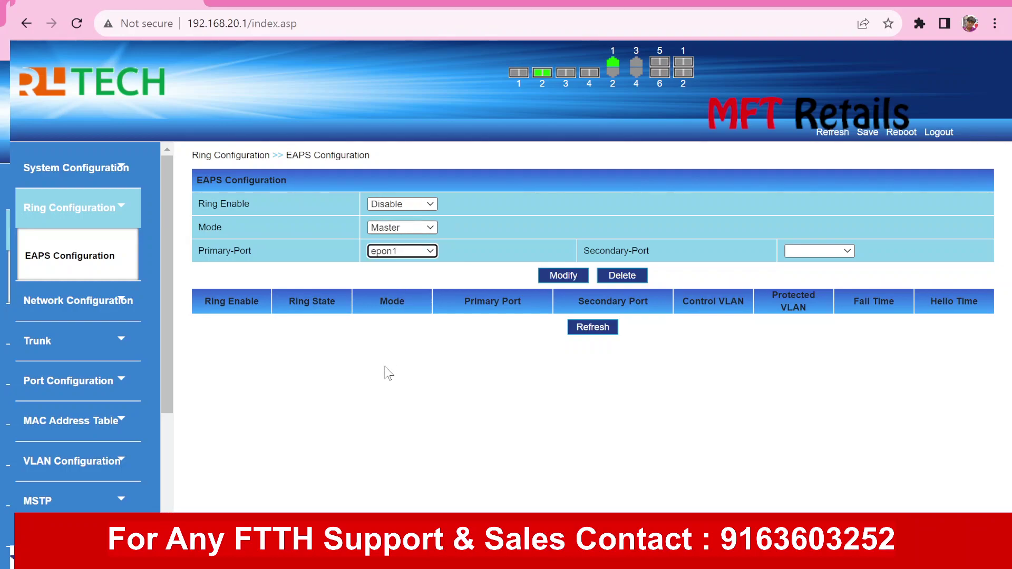
{"action": "left_click", "coordinate": [818, 254]}
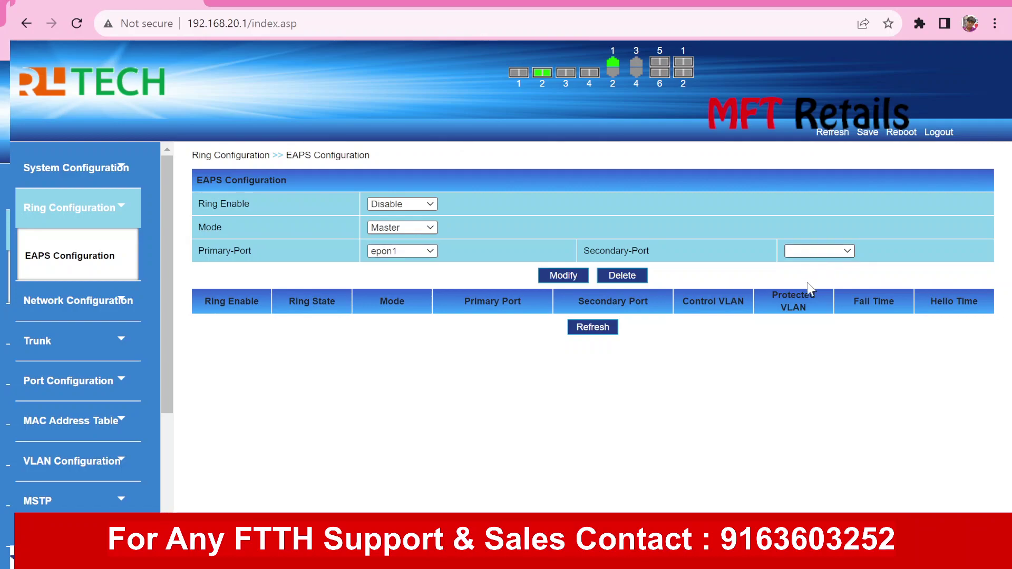
{"action": "left_click", "coordinate": [798, 381]}
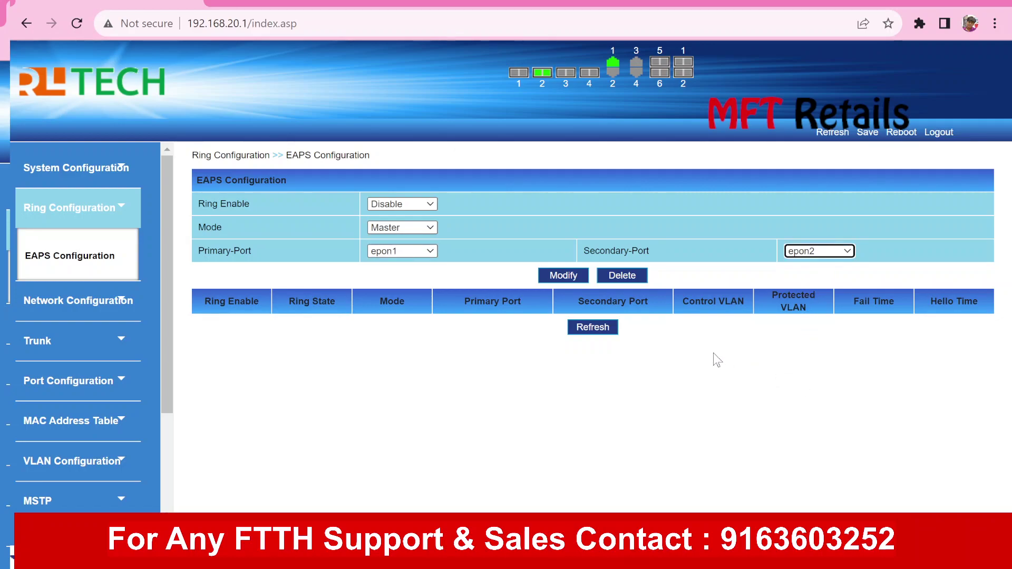
{"action": "left_click", "coordinate": [472, 311]}
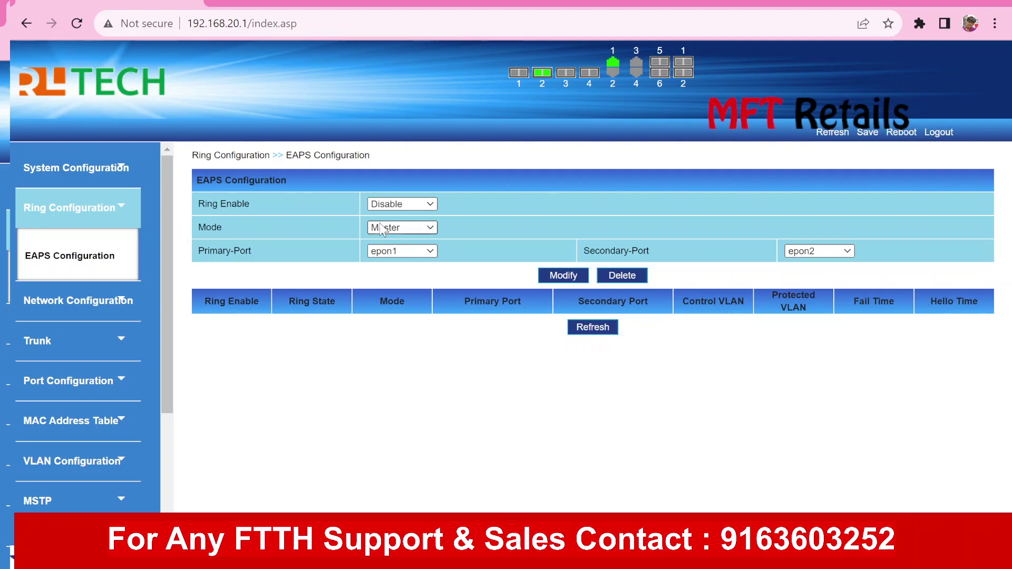
Keep the ring disabled, switch the ports to xe1 and xe2, and collapse Ring Configuration
{"action": "left_click", "coordinate": [419, 205]}
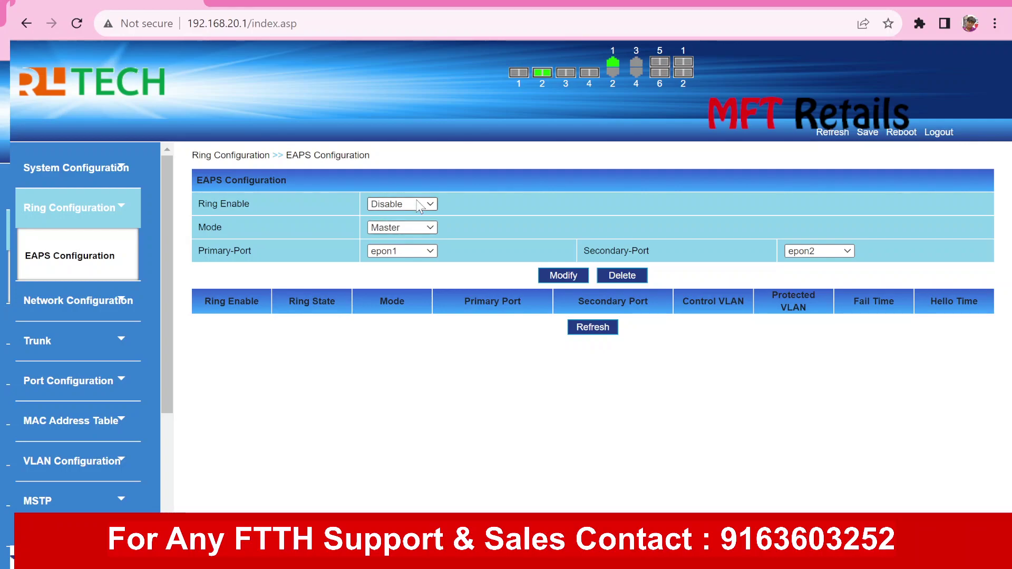
{"action": "left_click", "coordinate": [407, 254]}
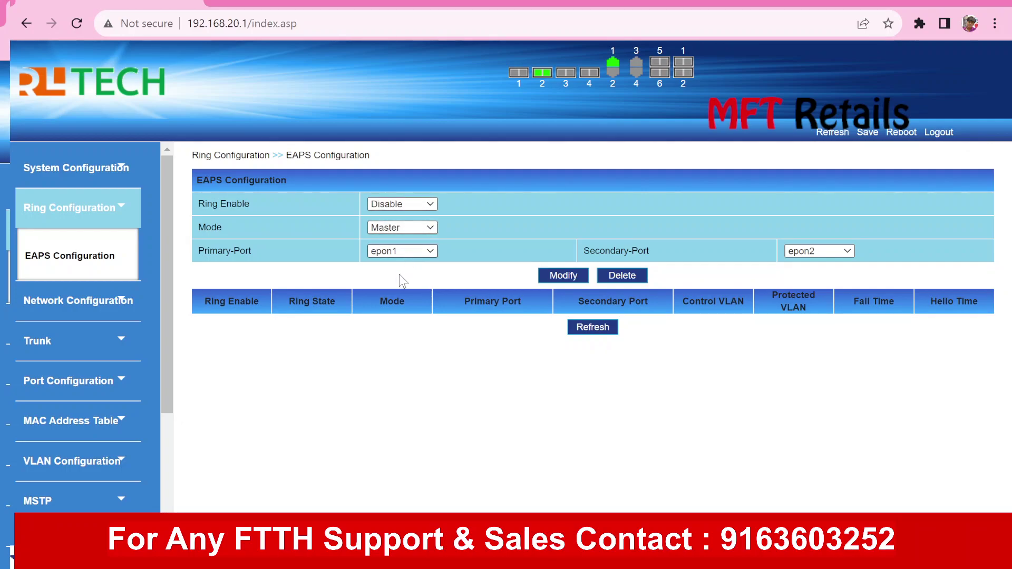
{"action": "left_click", "coordinate": [399, 274]}
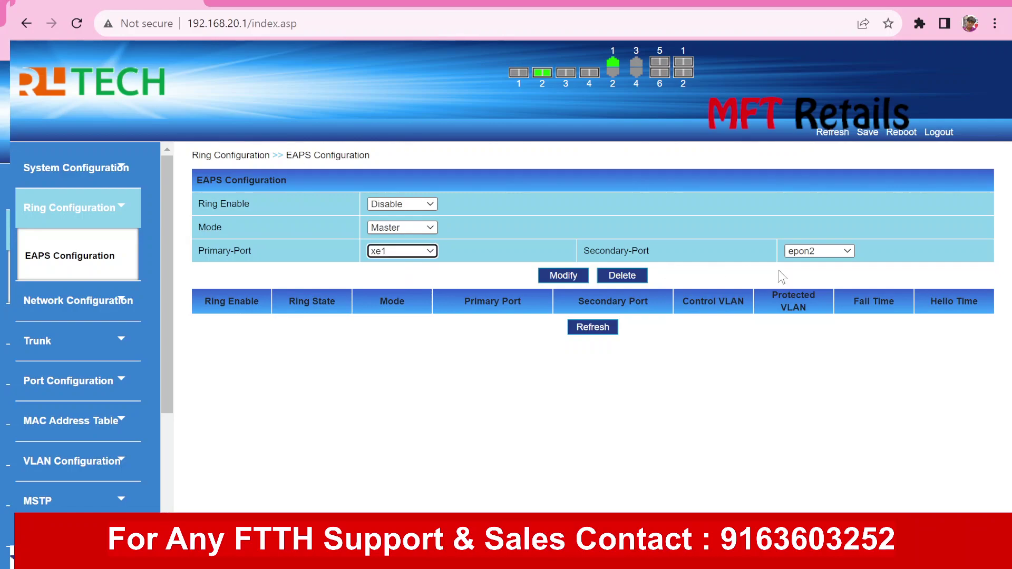
{"action": "left_click", "coordinate": [819, 251]}
{"action": "left_click", "coordinate": [804, 291]}
{"action": "left_click", "coordinate": [668, 384]}
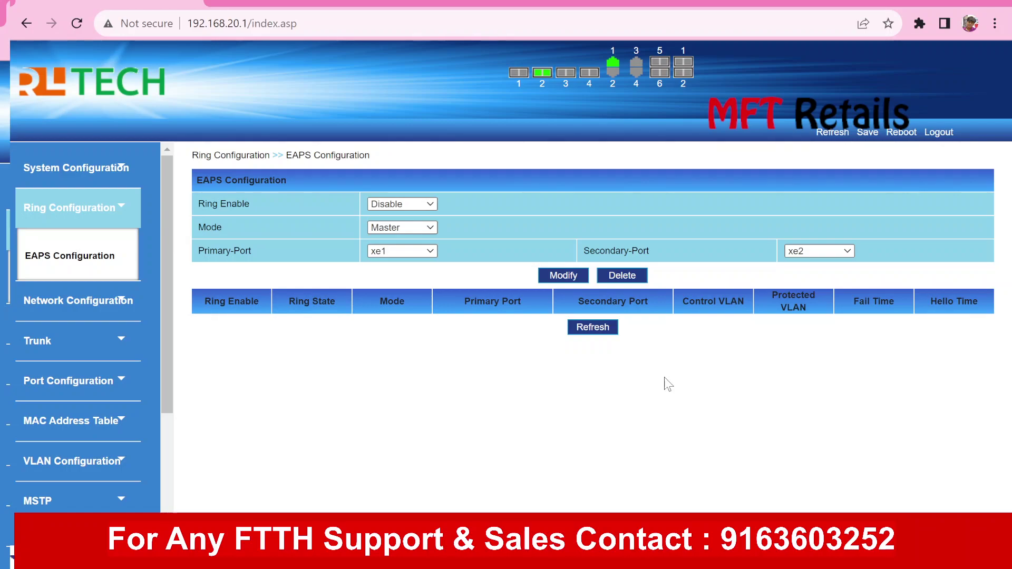
{"action": "left_click", "coordinate": [117, 206]}
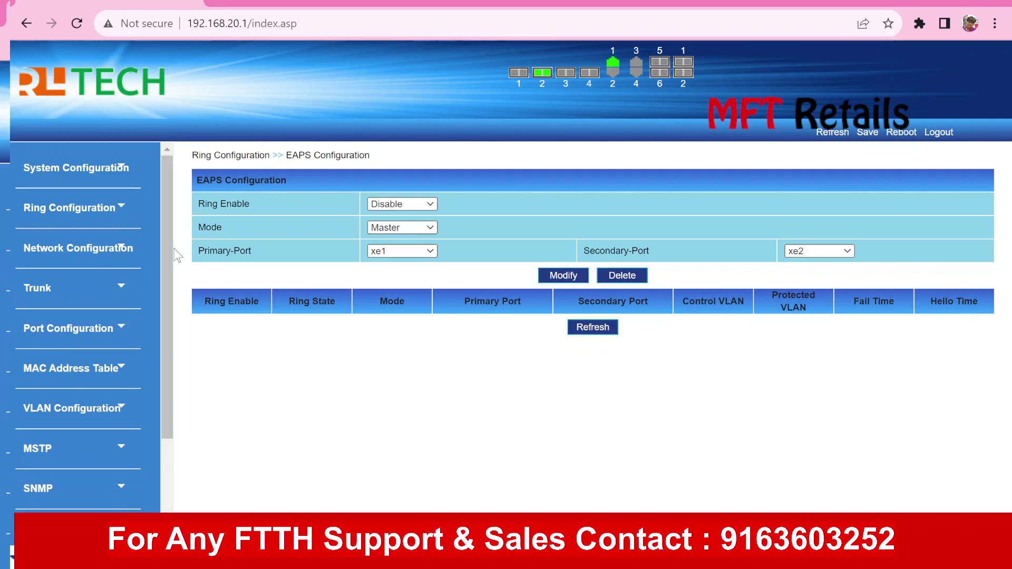
{"action": "left_click_drag", "start_coordinate": [167, 238], "coordinate": [172, 207]}
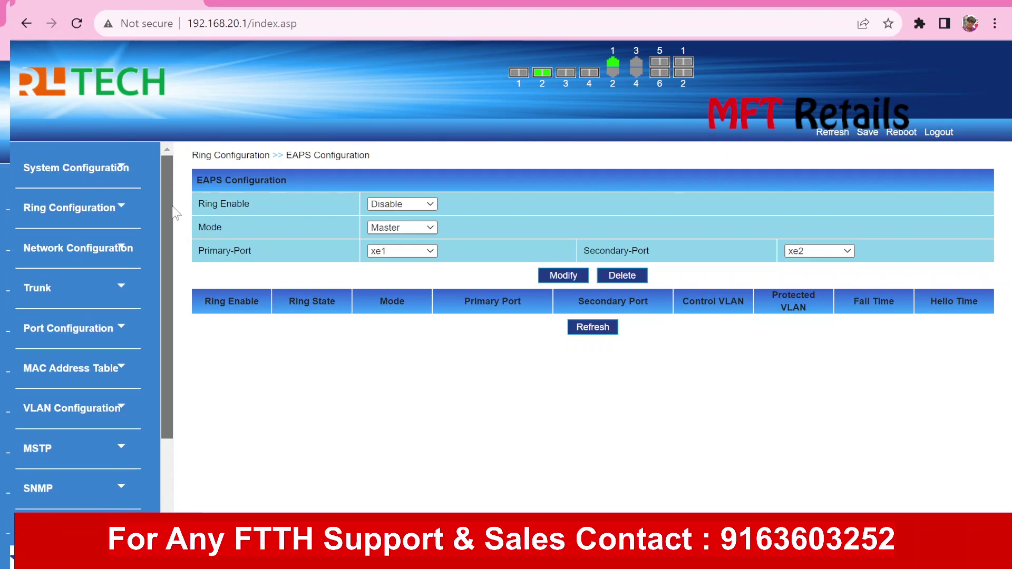